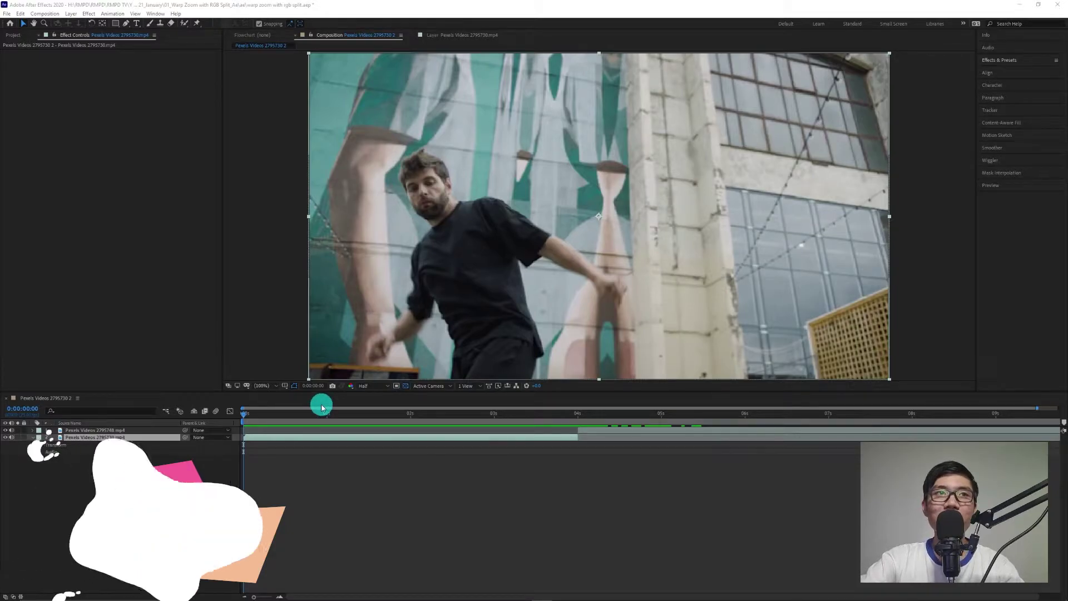
Search the effects for "motion" and apply Motion Tile to the first clip, the street dance footage in the bottom layer.
drag(704, 415, 498, 431)
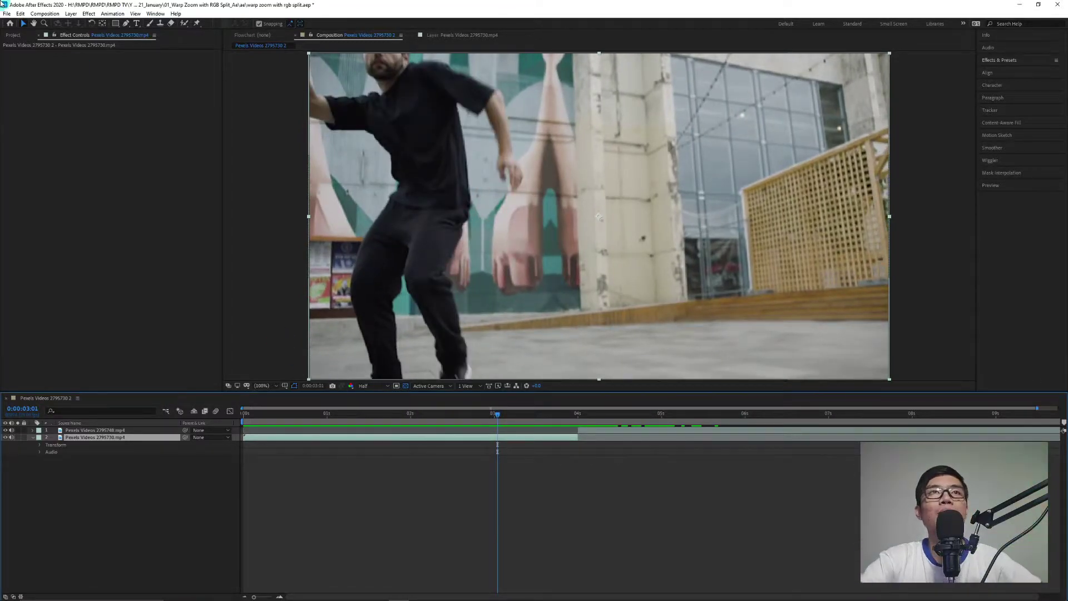
click(134, 72)
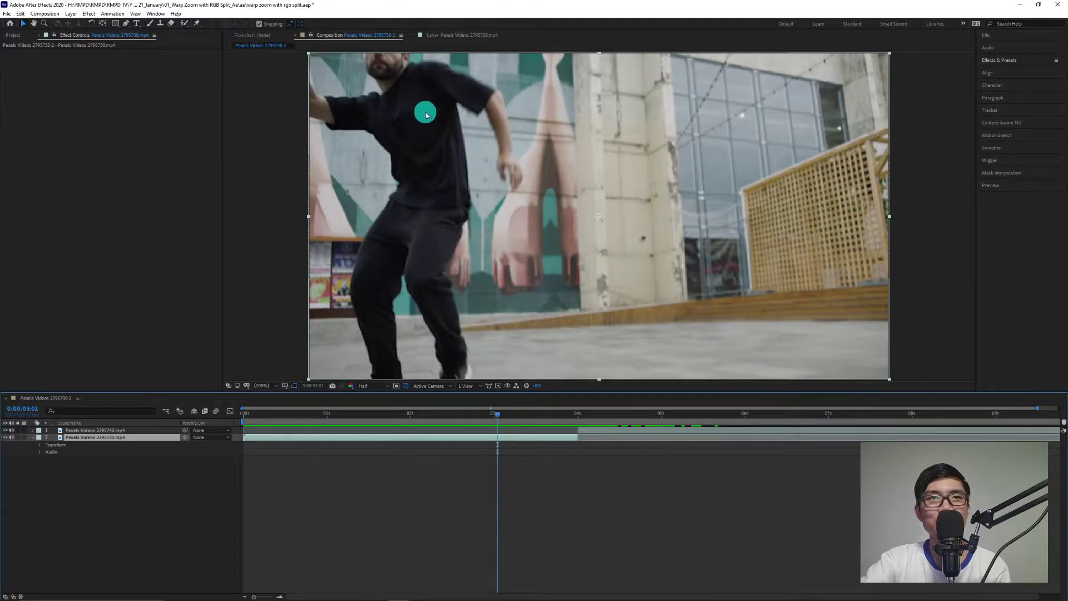
mouse_move(497, 421)
mouse_down()
mouse_move(489, 416)
mouse_move(527, 420)
mouse_move(504, 427)
mouse_move(498, 416)
mouse_up()
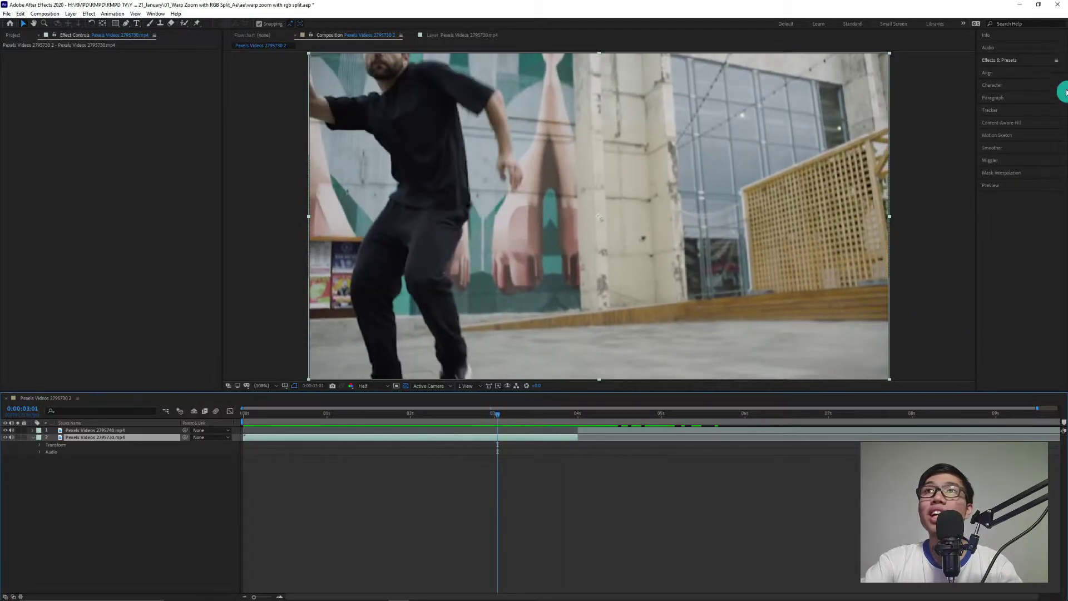
click(1000, 61)
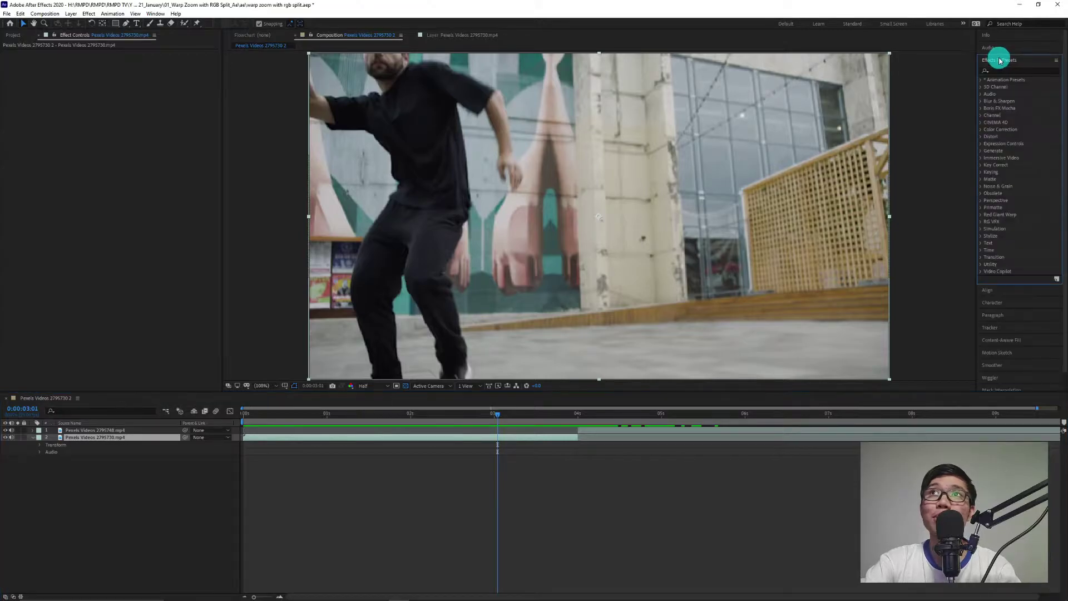
click(1013, 70)
text(motion)
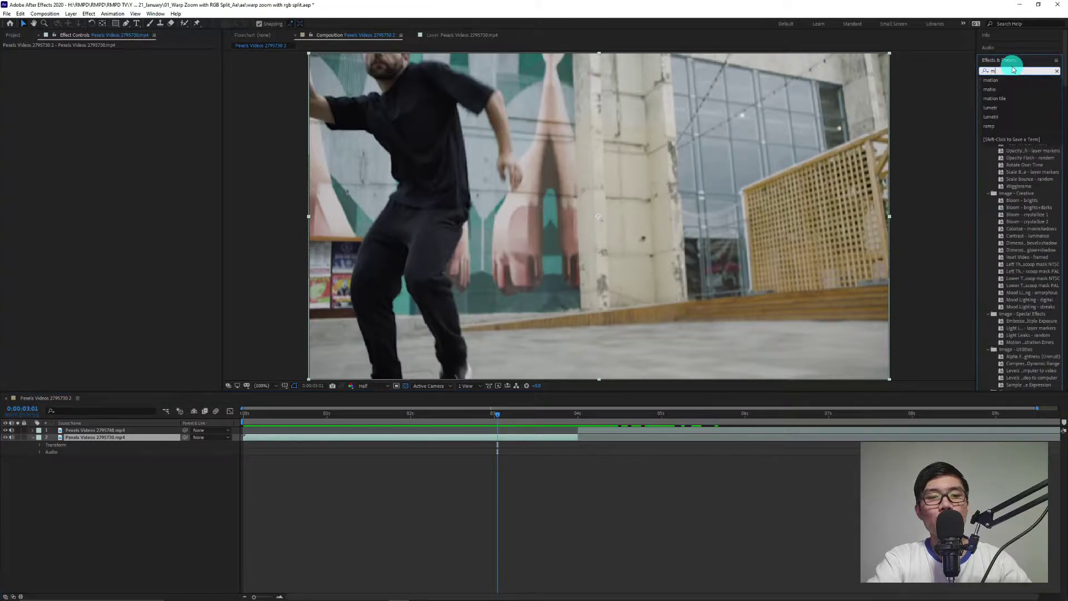
click(1012, 115)
drag(1013, 121, 569, 443)
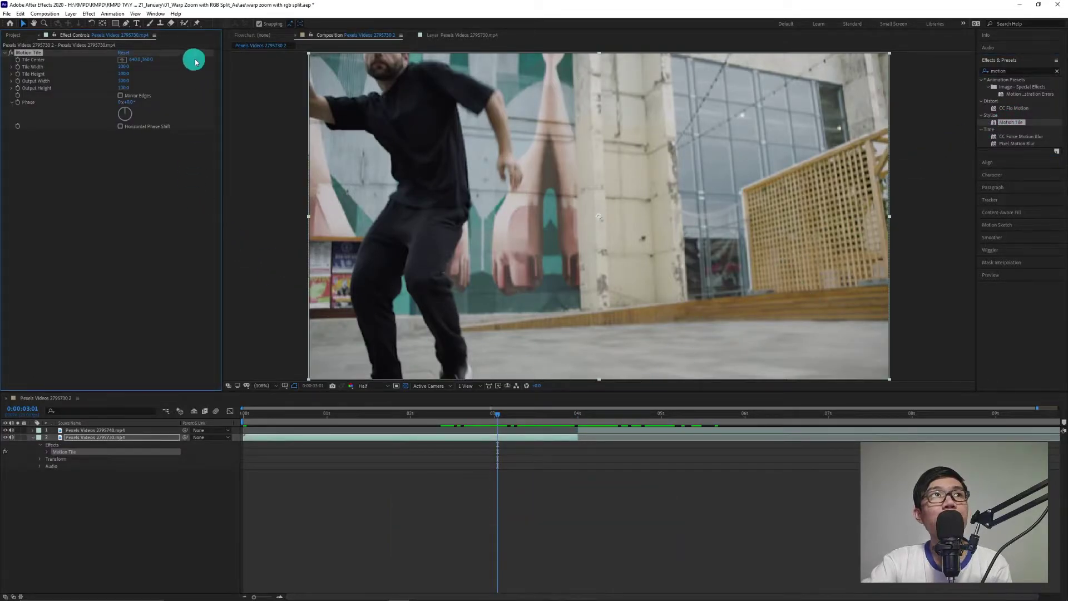
Apply Motion Tile to the second clip in the top layer as well.
click(165, 15)
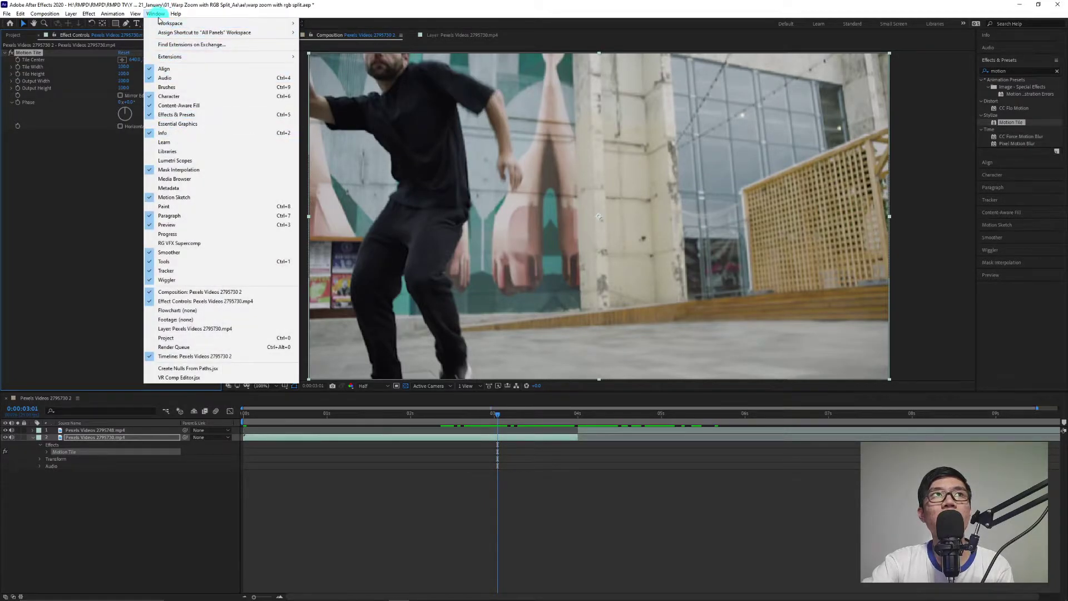
click(157, 14)
drag(1018, 71, 603, 430)
drag(475, 430, 550, 430)
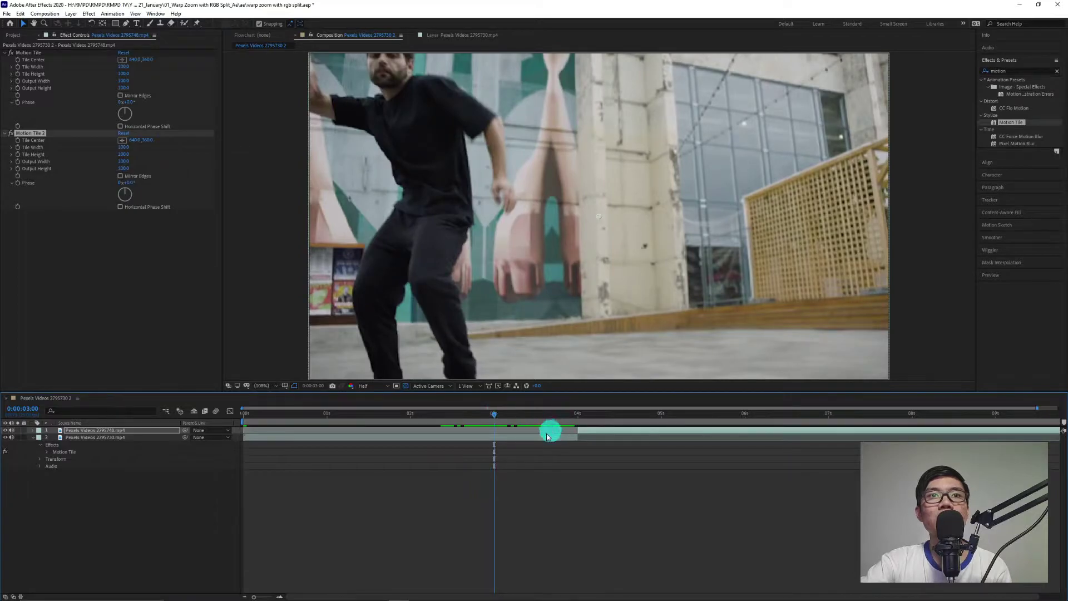
Set the first clip's Motion Tile output width and output height to 300.
click(527, 437)
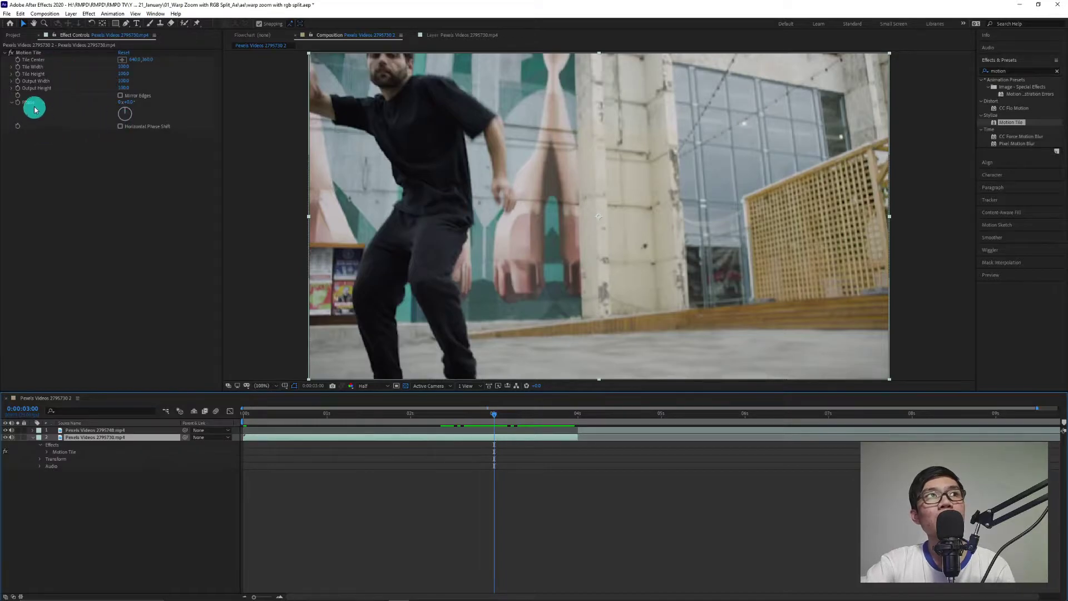
click(125, 80)
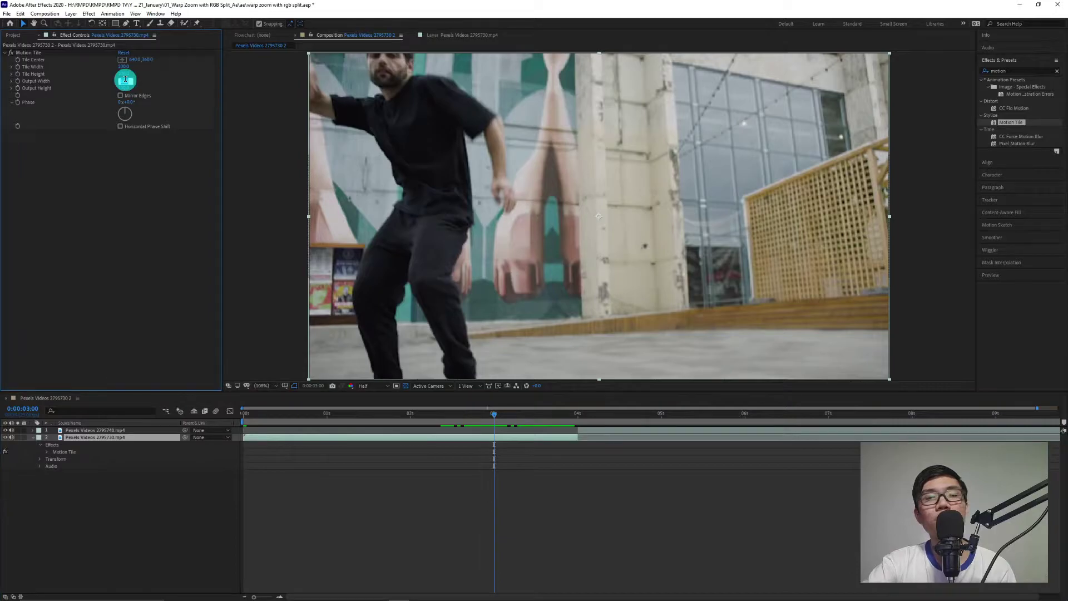
text(300)
key(Tab)
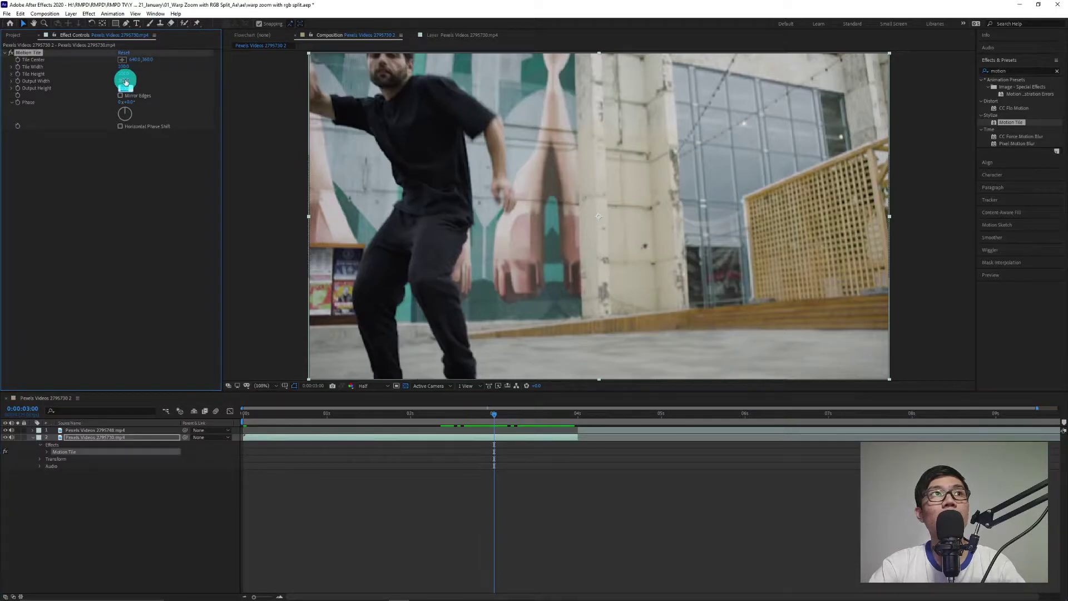
key(Return)
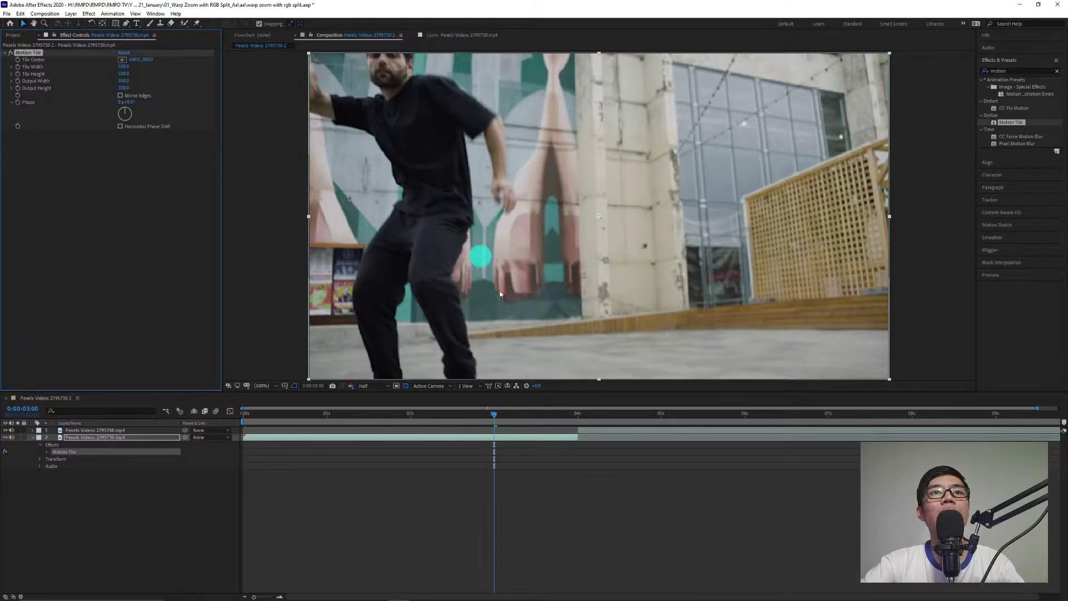
Remove the duplicate Motion Tile effect from the second clip, keeping a single instance.
drag(494, 416, 582, 415)
click(95, 430)
click(63, 132)
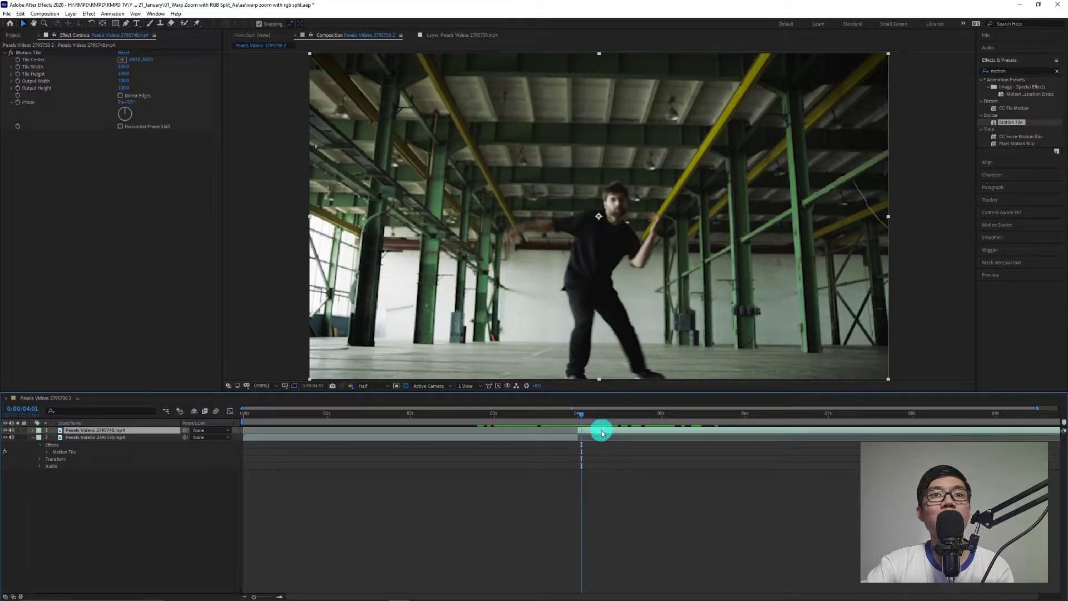
Set the second clip's Motion Tile output width and output height to 300.
click(125, 81)
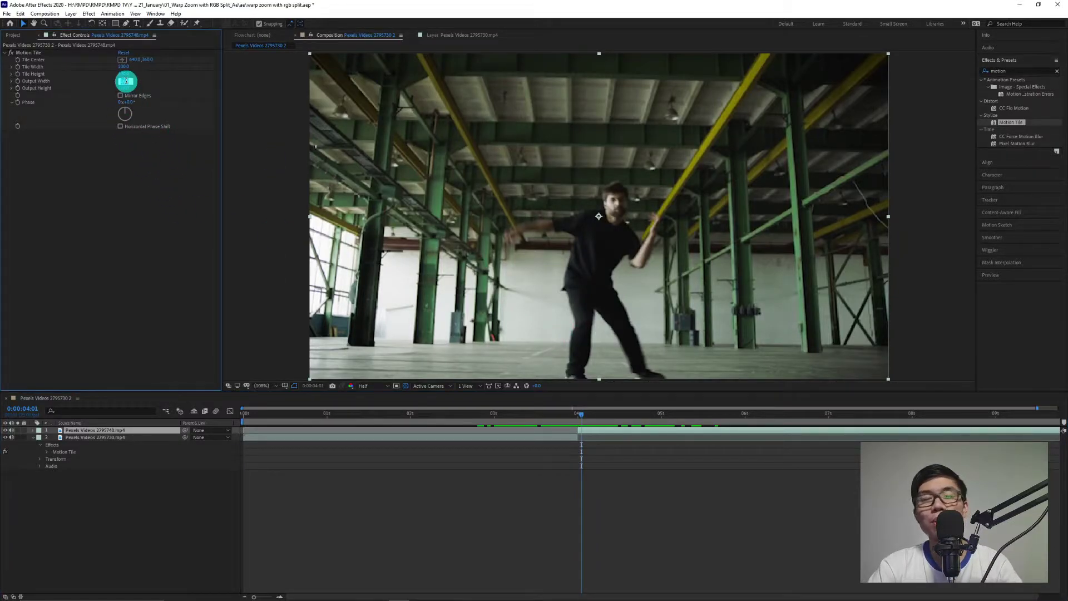
text(300)
key(Return)
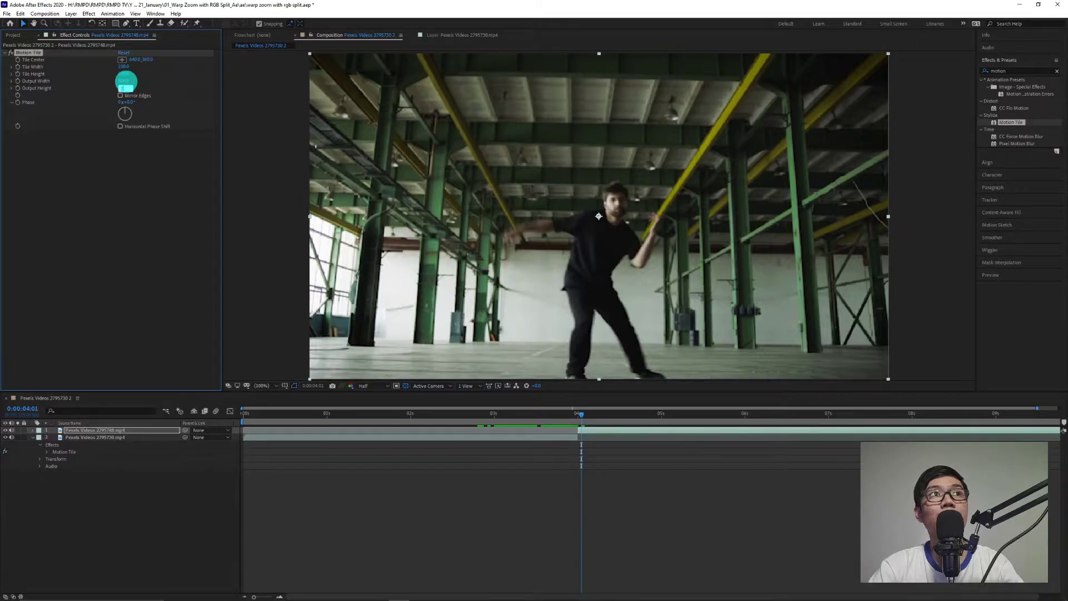
Add a new adjustment layer to the composition with the layer properties collapsed.
drag(570, 418, 492, 421)
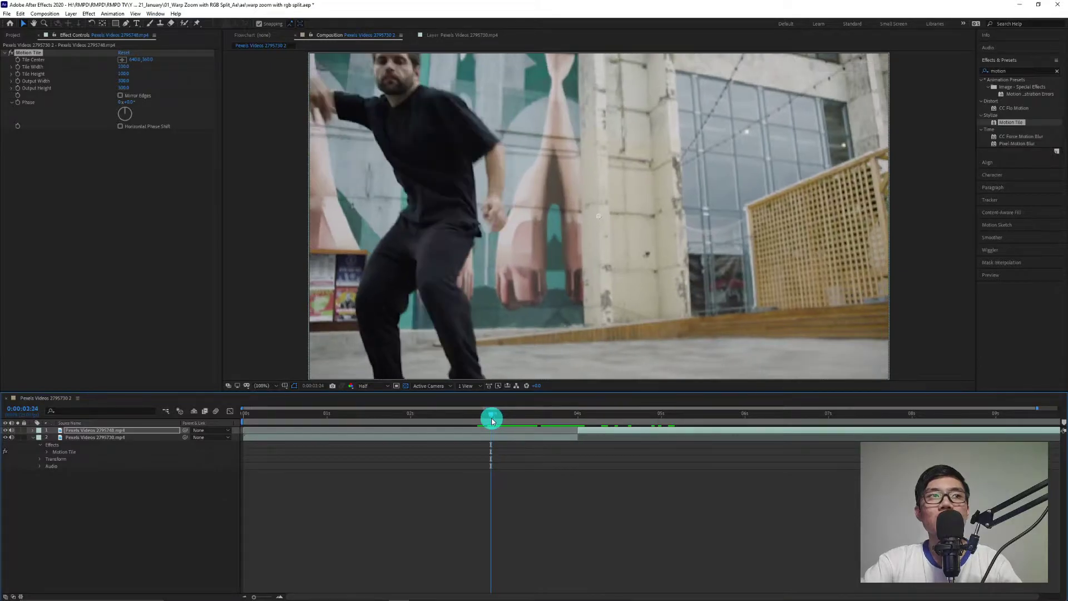
click(29, 440)
click(220, 579)
right_click(136, 477)
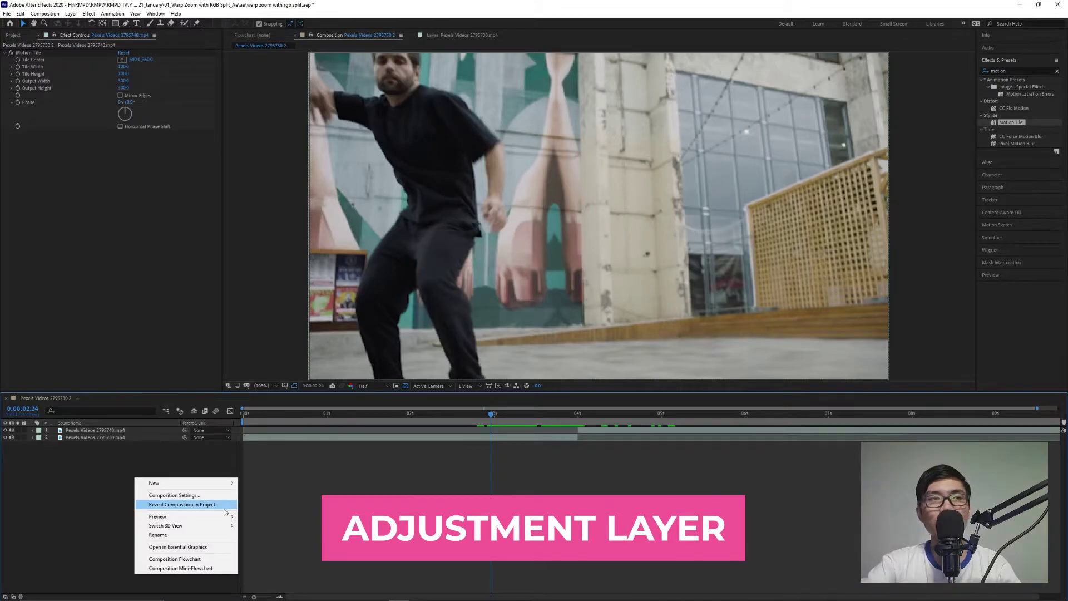
mouse_move(176, 482)
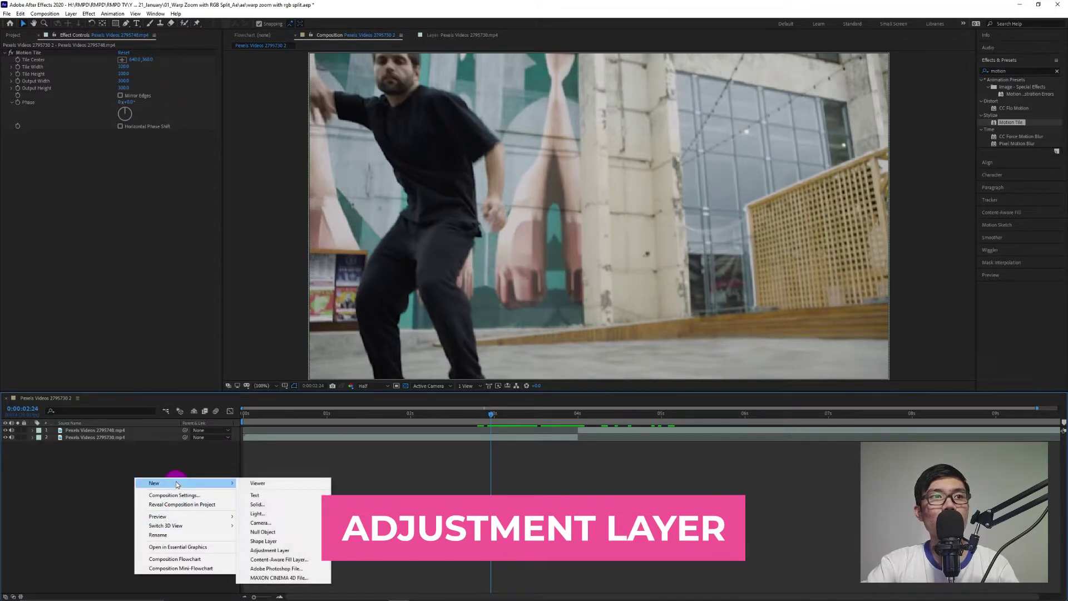
click(296, 554)
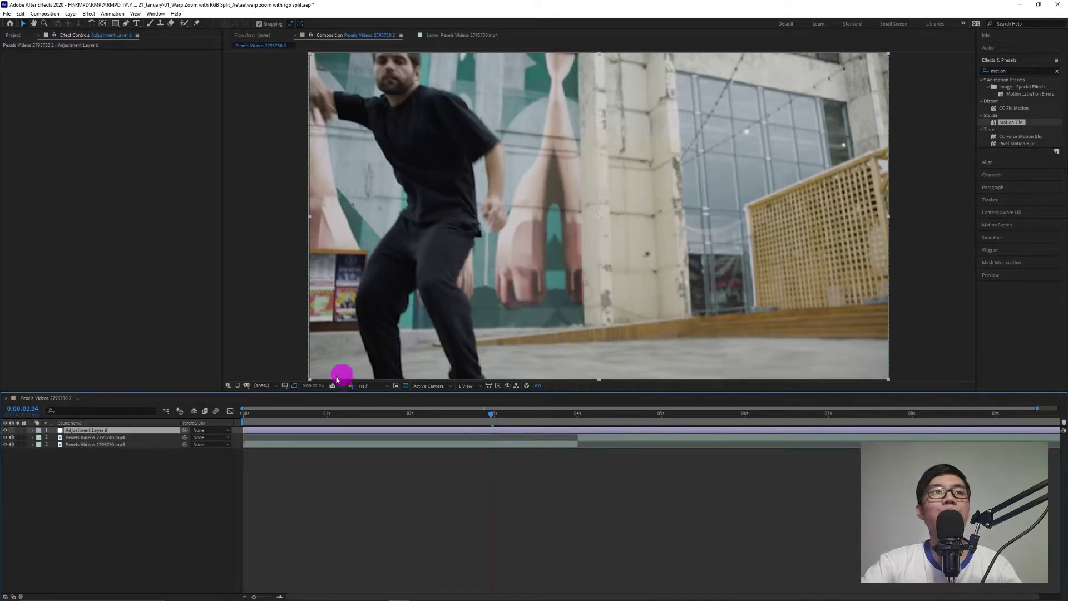
Trim the adjustment layer to run from 3 s to 4 s and place it between the two clips.
drag(244, 431, 508, 455)
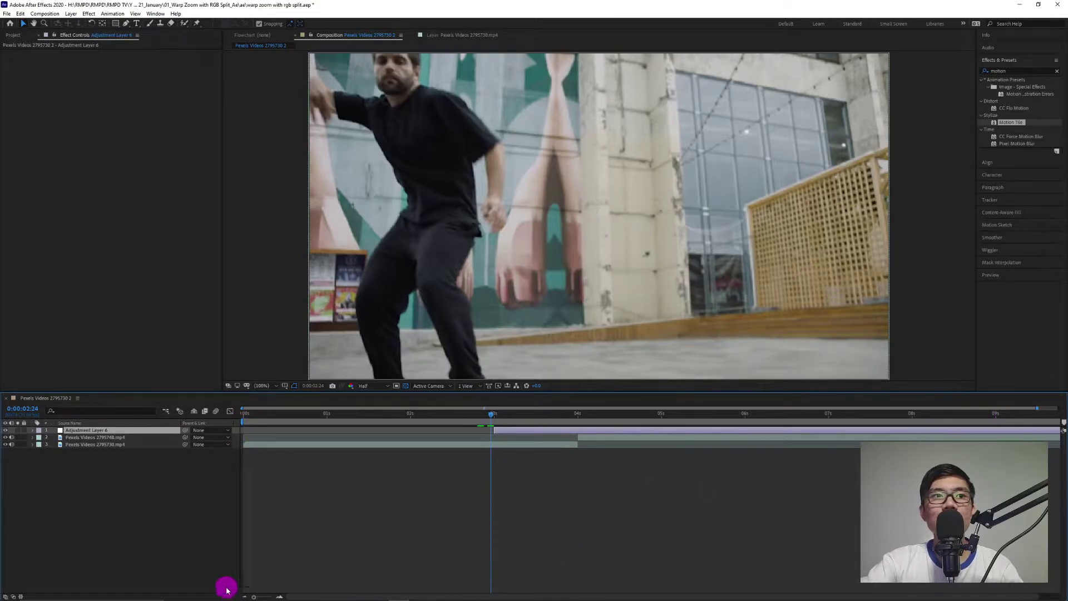
drag(253, 596, 249, 596)
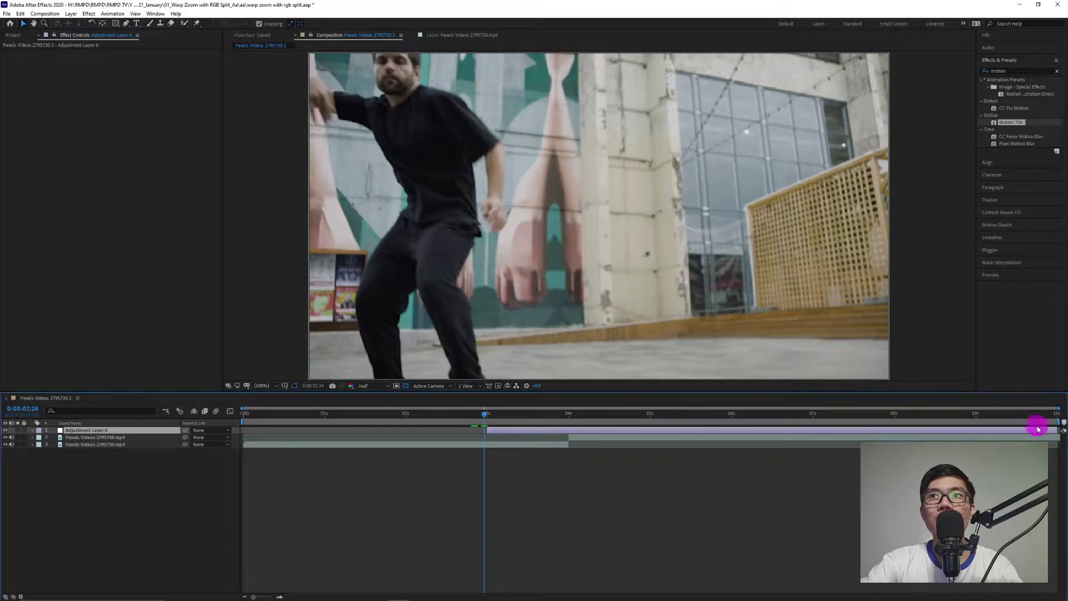
drag(1036, 432, 938, 437)
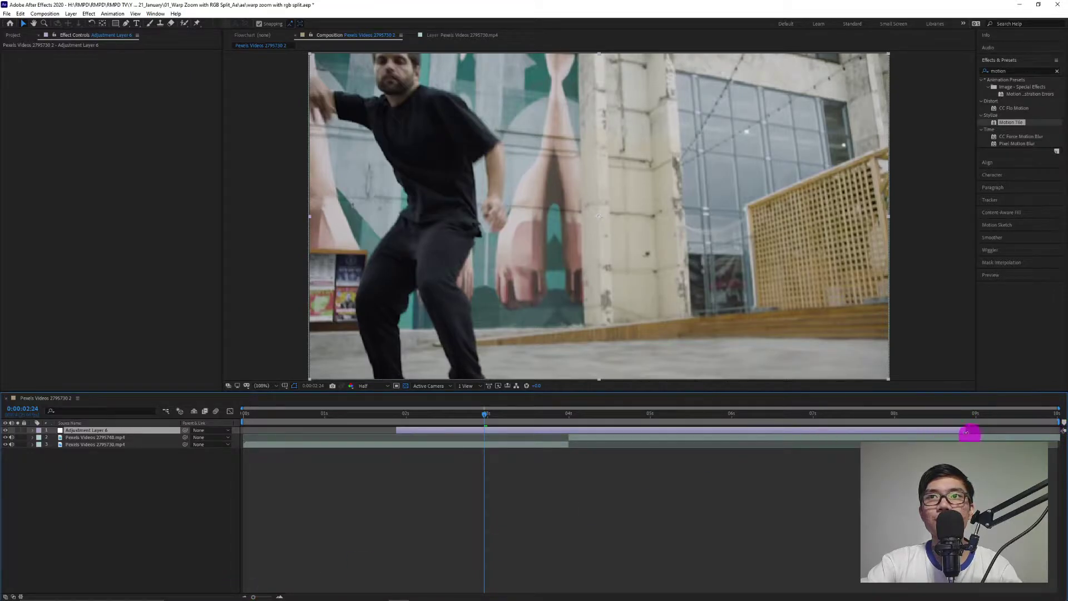
drag(809, 432, 551, 431)
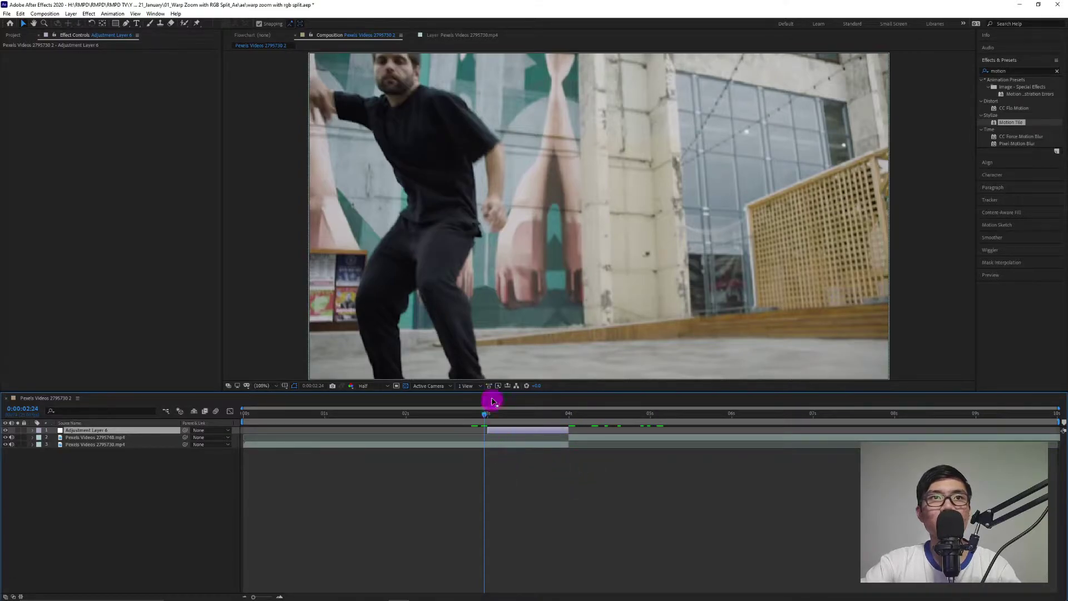
key(ctrl+bracketleft)
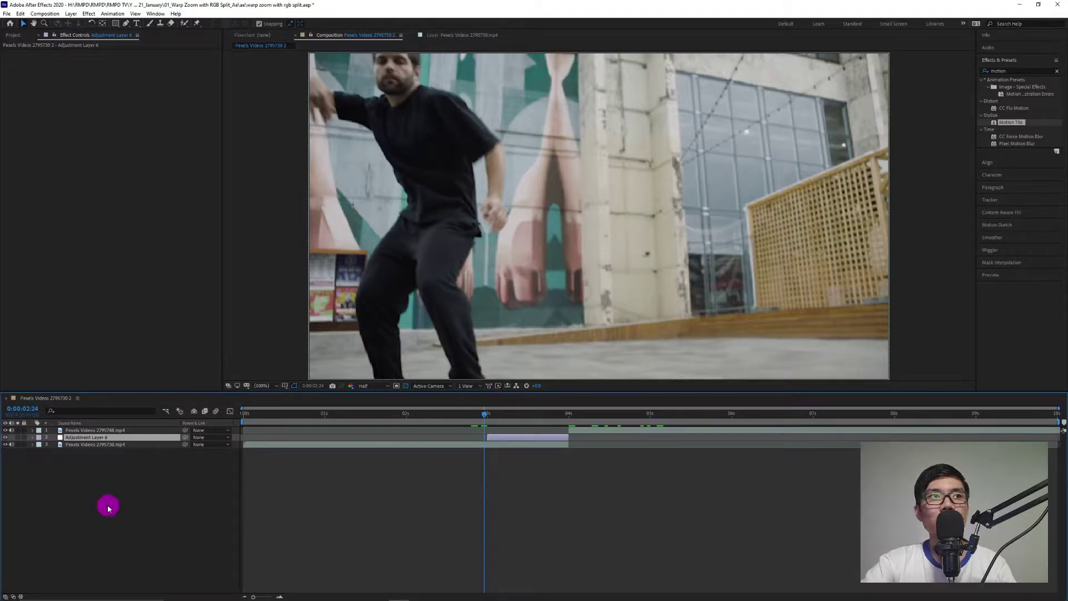
Duplicate the adjustment layer, put the copy above the second clip, and shift it to run from 4 s to 5 s.
click(82, 445)
drag(323, 416, 563, 451)
click(547, 438)
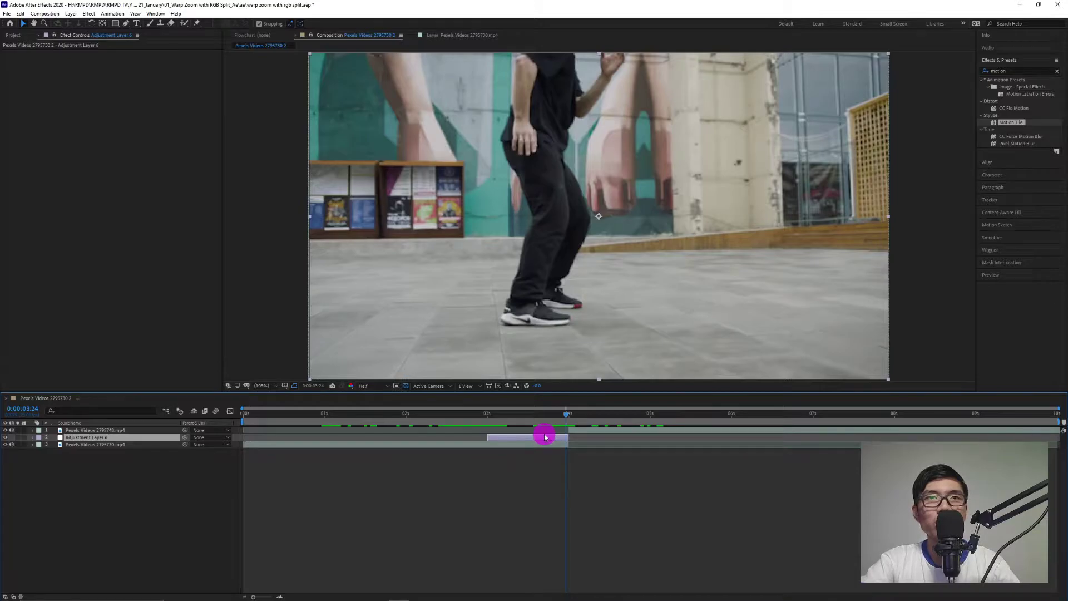
key(ctrl+d)
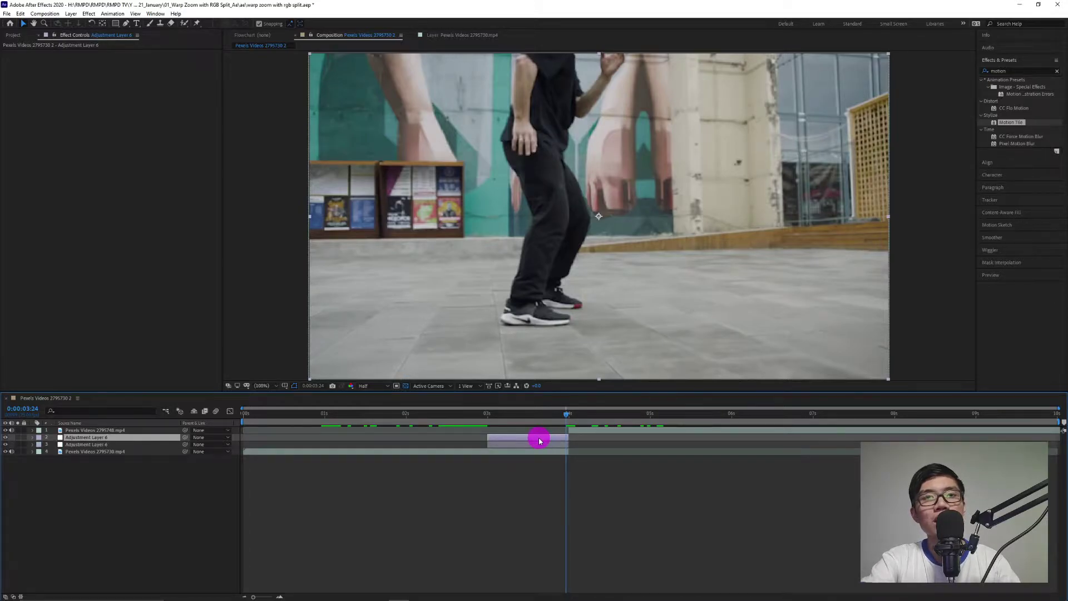
key(ctrl+bracketright)
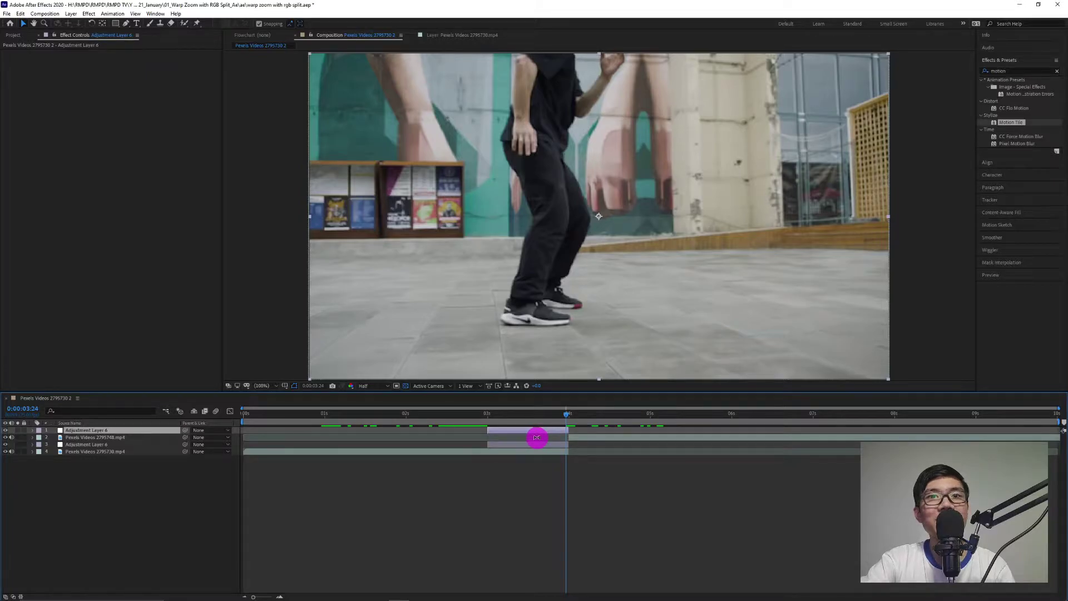
drag(547, 435, 482, 456)
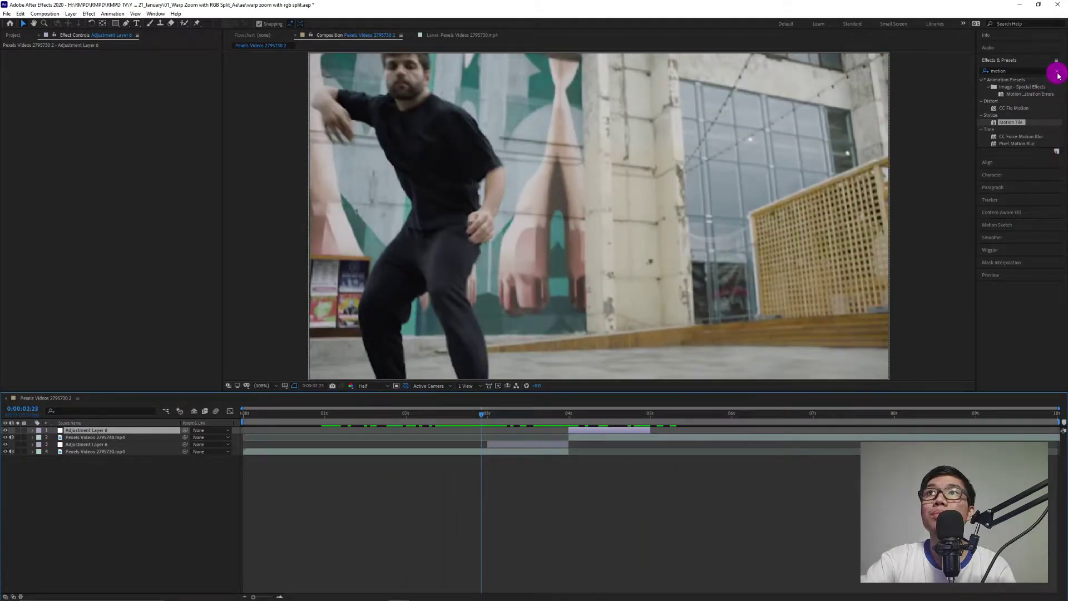
Keyframe the first clip's Scale at 0:00:03:00, and scale the clip down to about 34% at 0:00:03:24.
click(1057, 72)
click(487, 415)
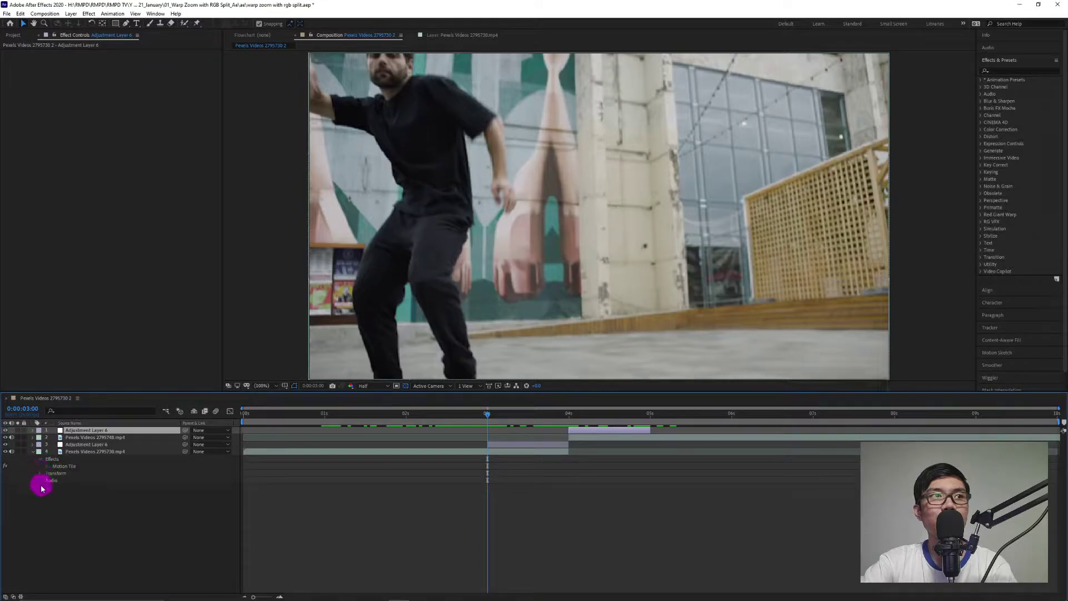
click(42, 475)
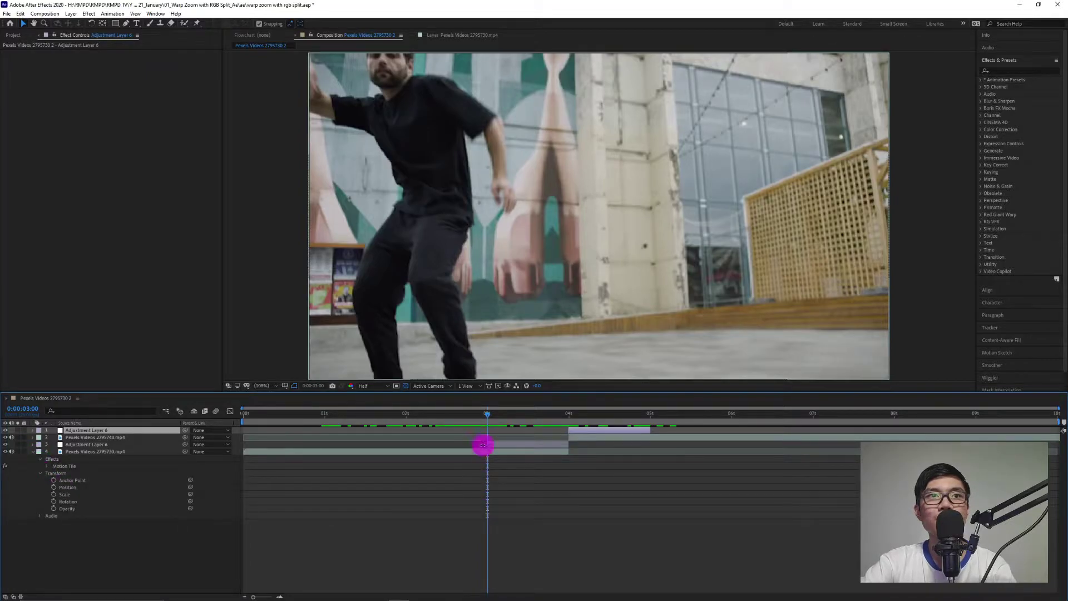
click(53, 494)
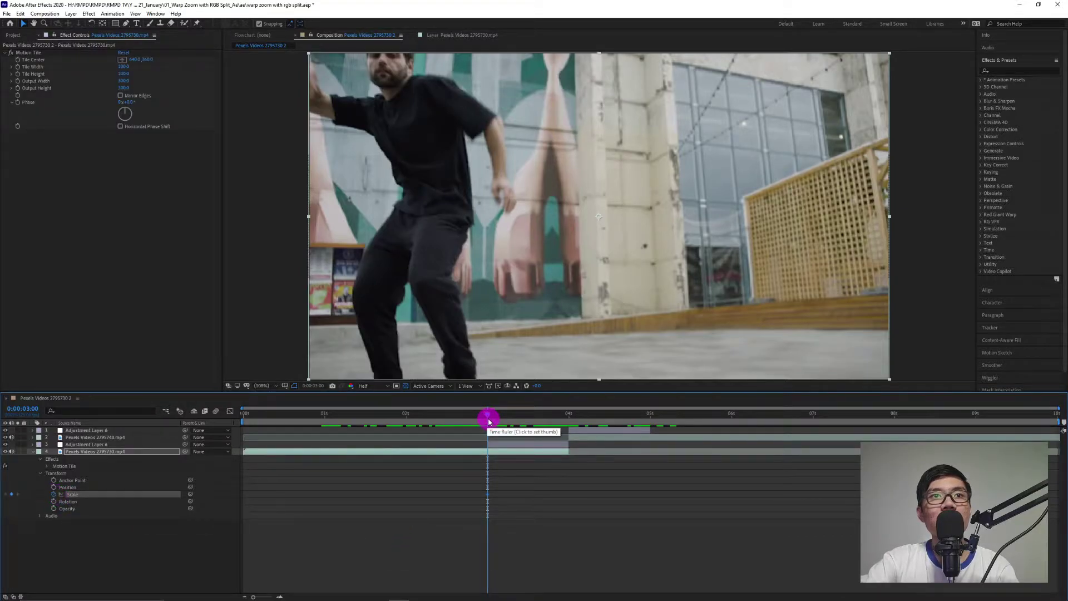
drag(492, 419, 567, 421)
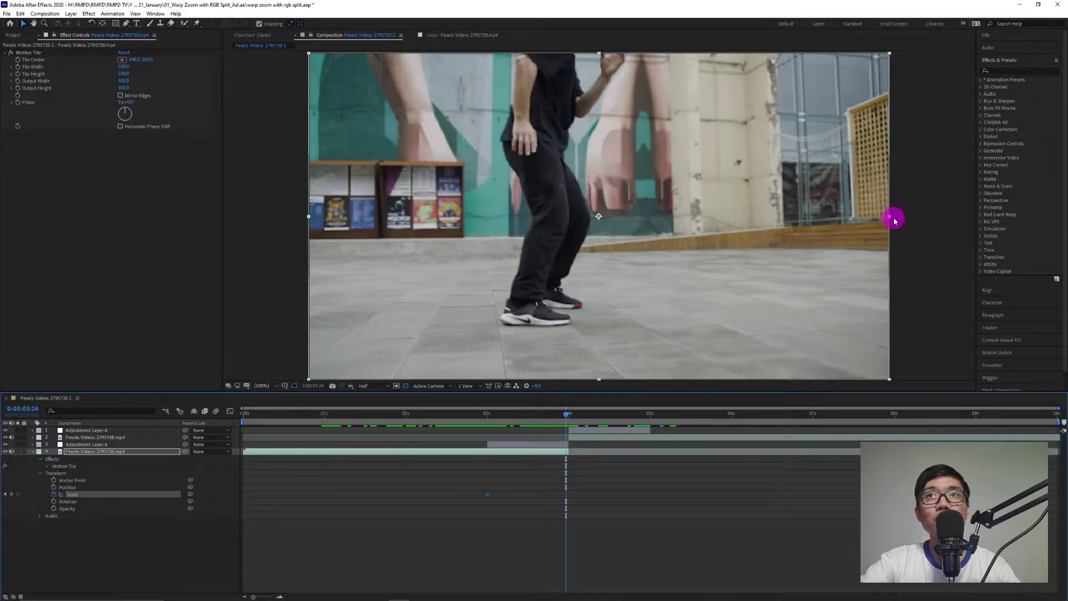
drag(890, 218, 699, 277)
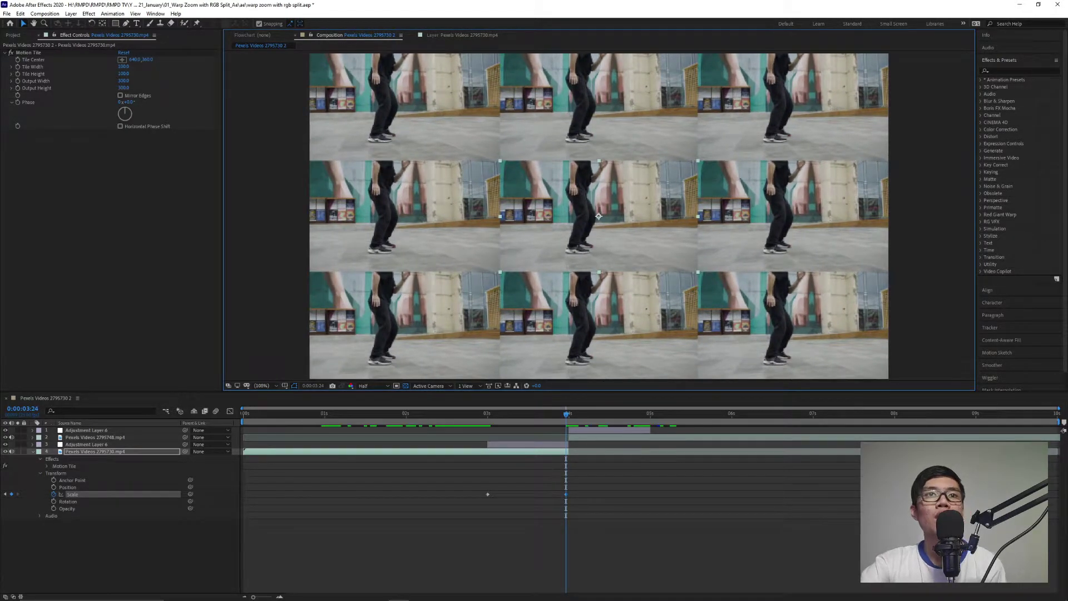
Apply Easy Ease to both Scale keyframes of the first clip.
drag(566, 497, 461, 523)
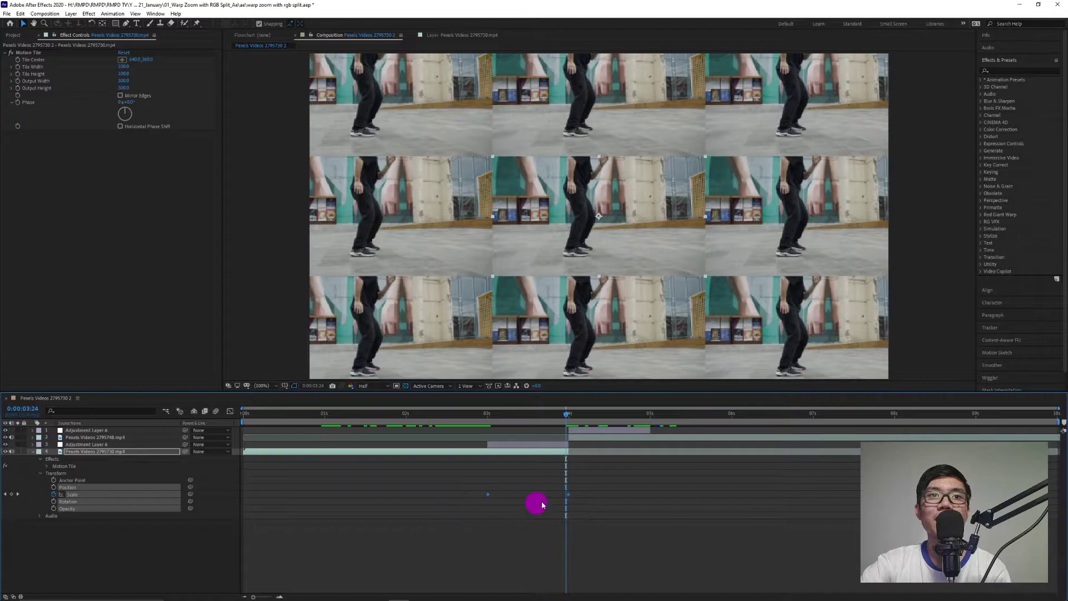
right_click(570, 498)
mouse_move(607, 489)
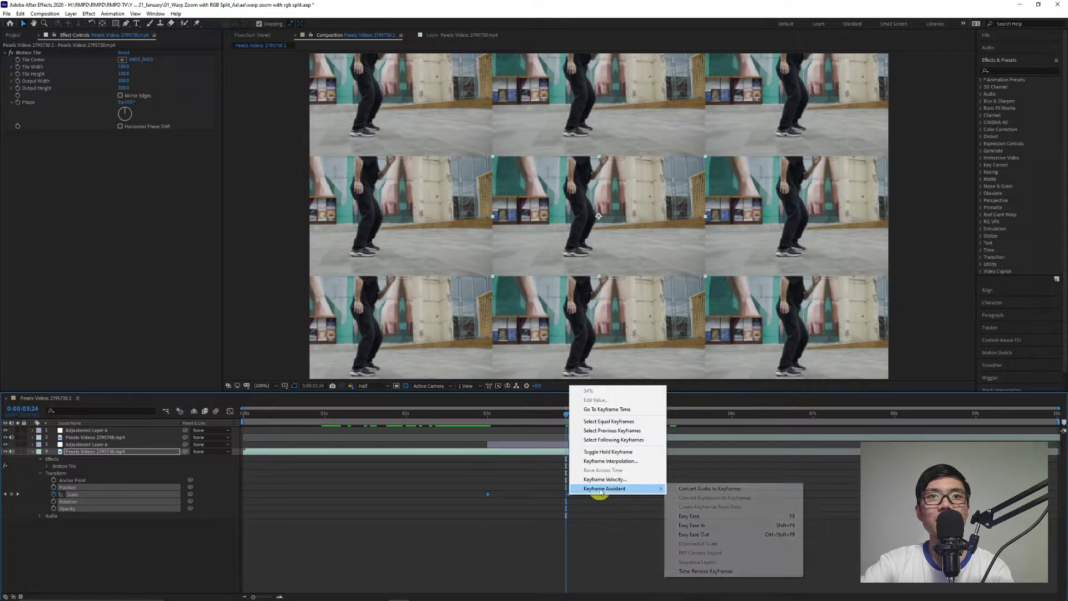
click(722, 518)
drag(563, 412, 556, 439)
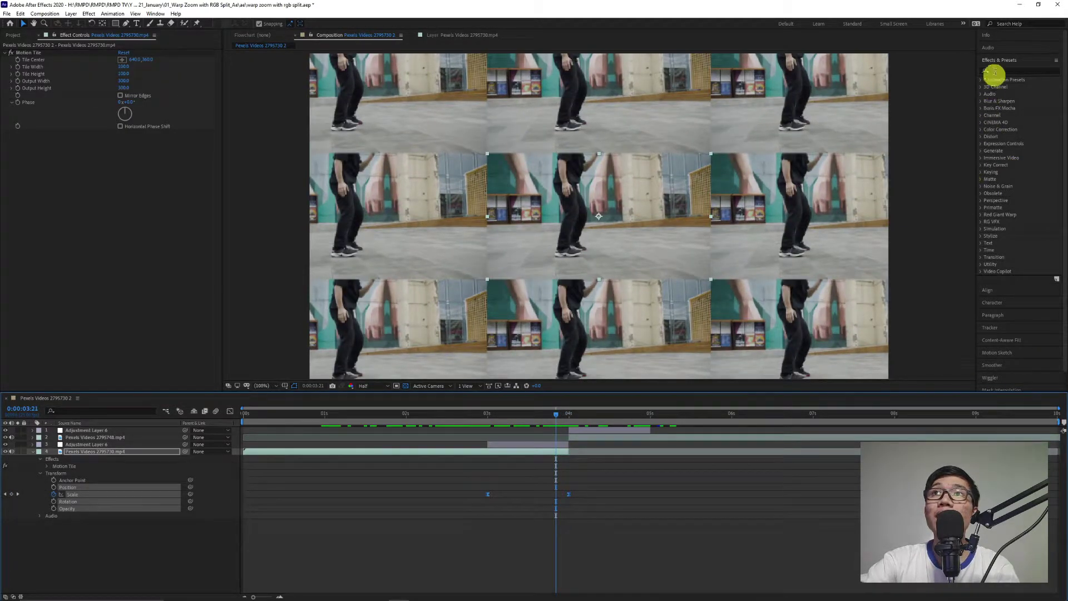
Apply the Warp effect to the adjustment layer between the clips and set its Warp Style to FishEye.
click(1024, 70)
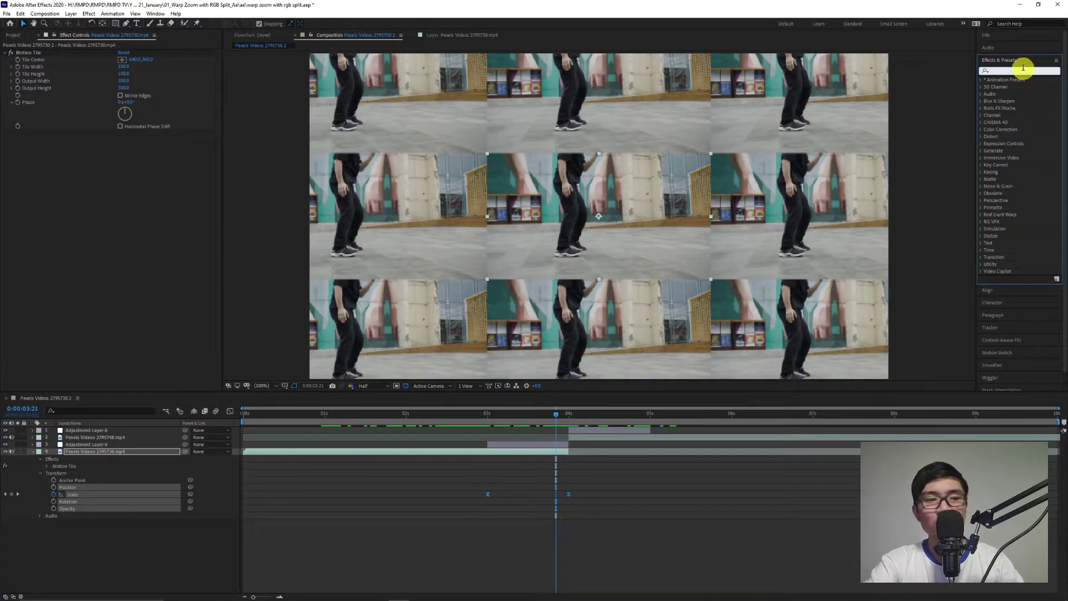
text(warp)
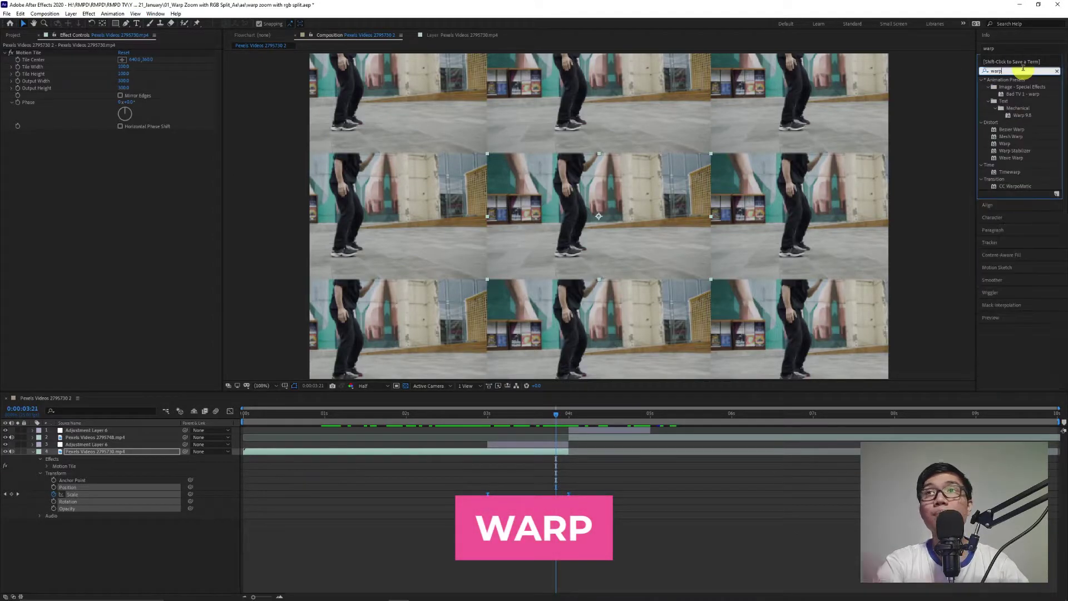
drag(1005, 143, 492, 429)
click(499, 445)
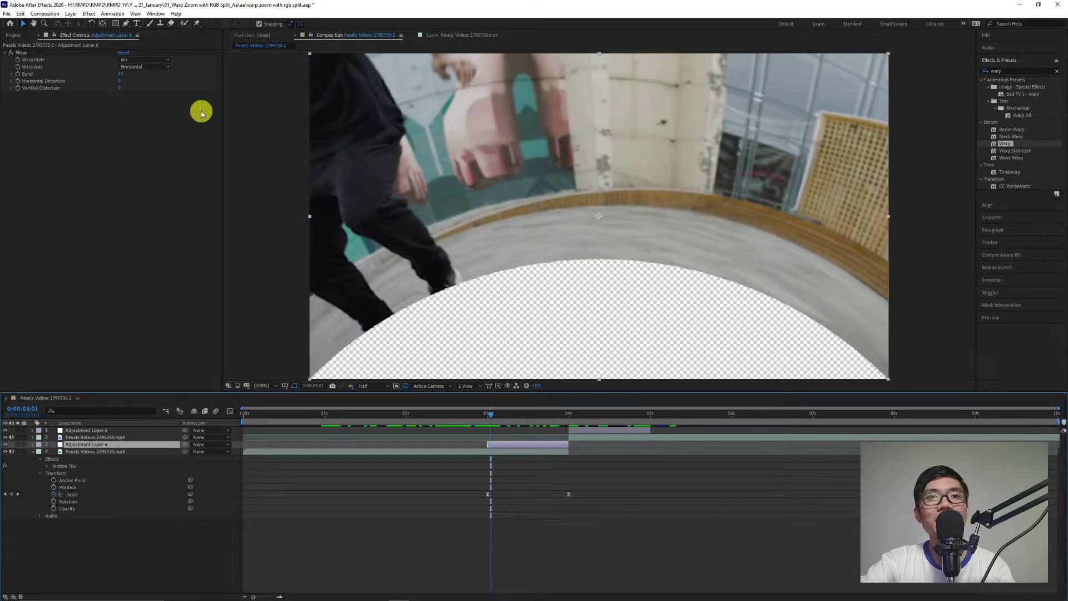
click(138, 60)
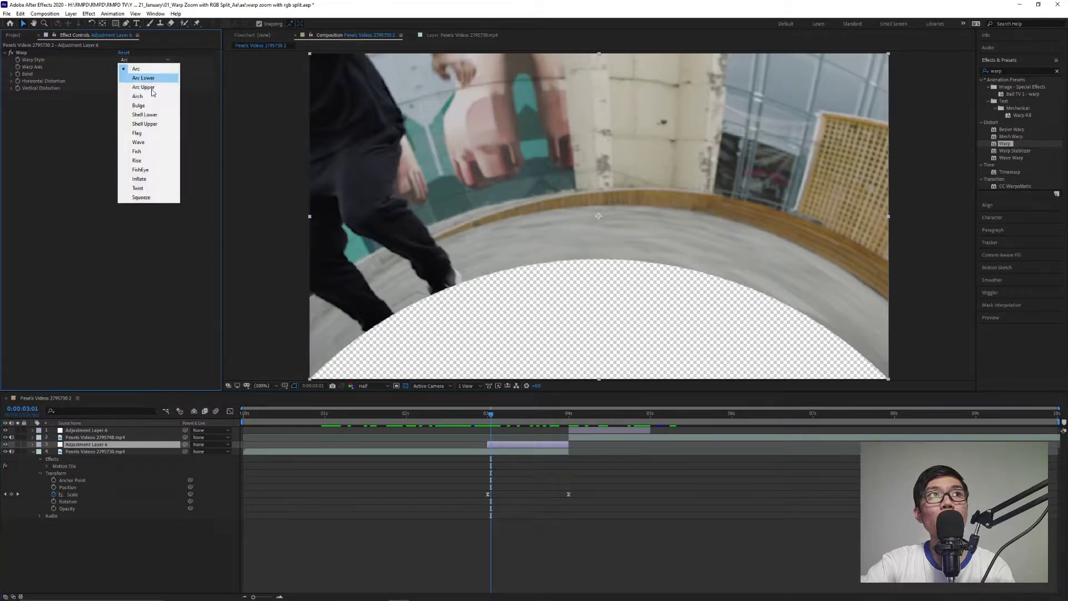
click(153, 170)
Keyframe the Warp effect's Bend at 0:00:03:00 with a value of 0.
click(492, 415)
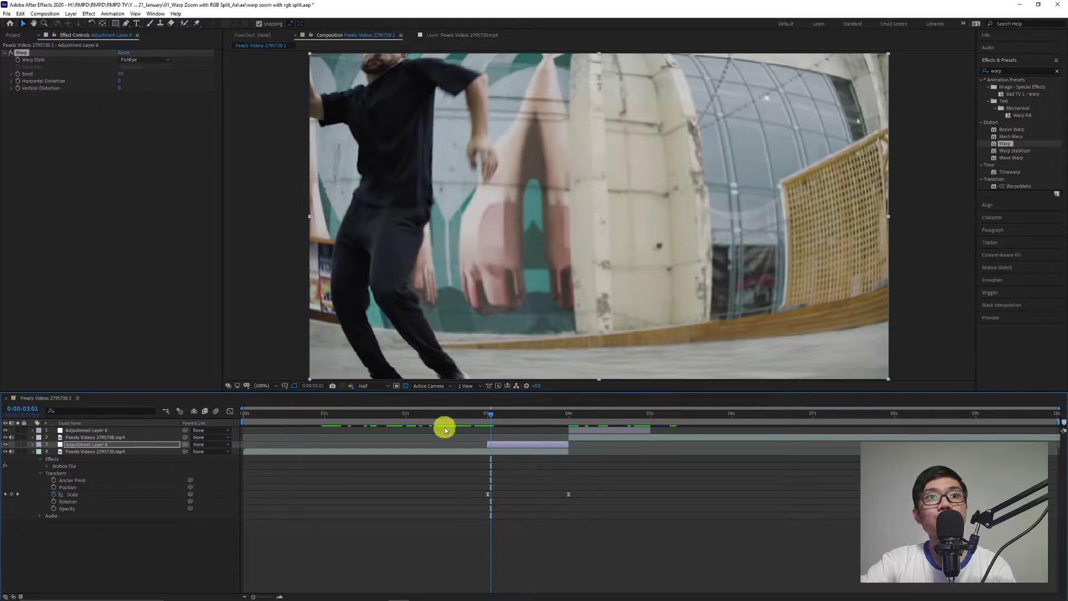
click(489, 414)
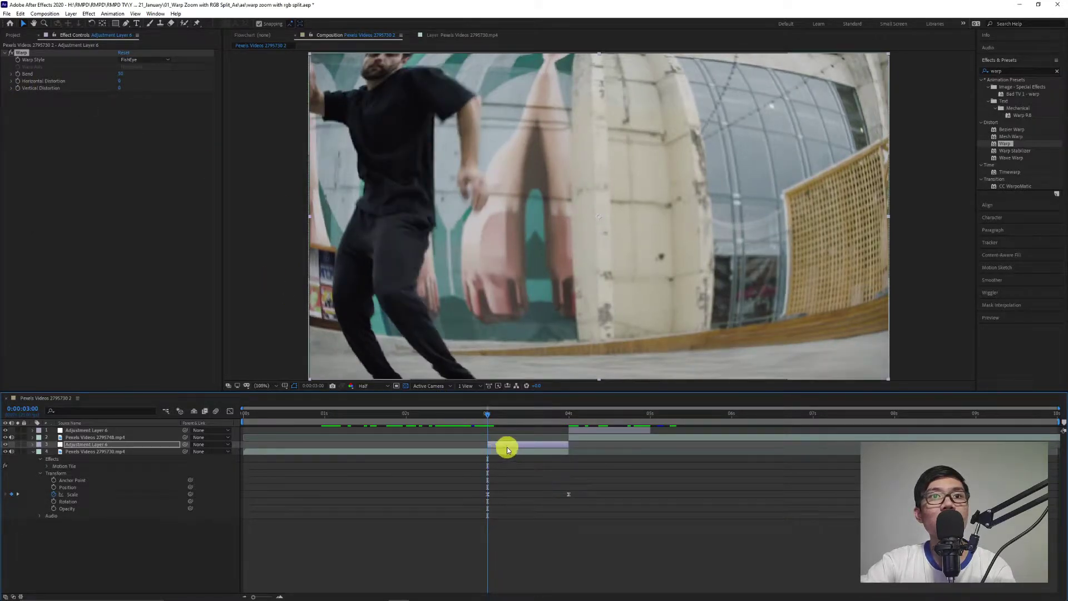
click(17, 76)
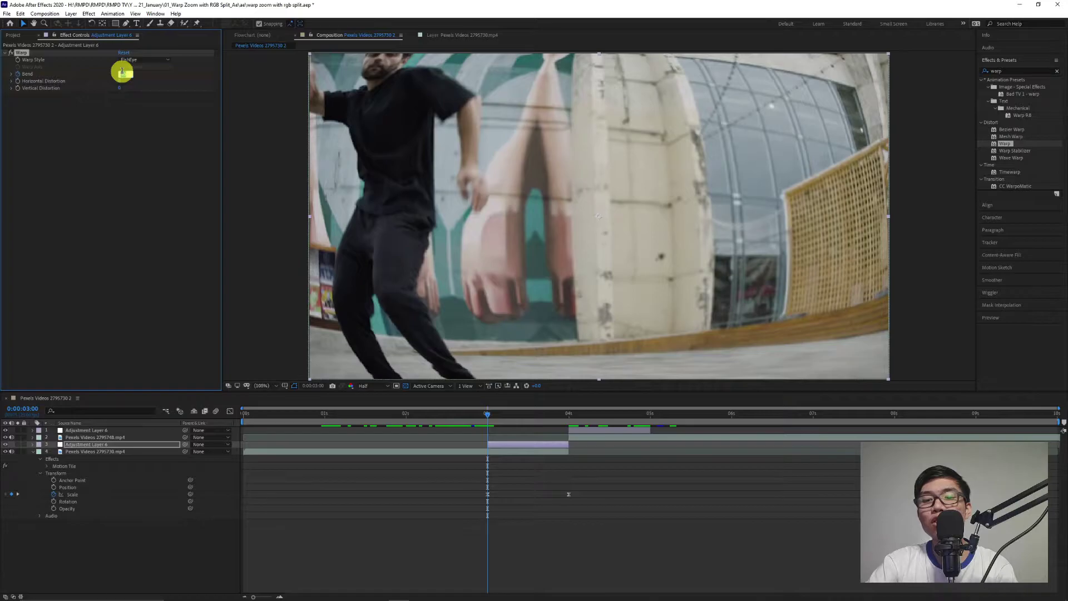
key(Return)
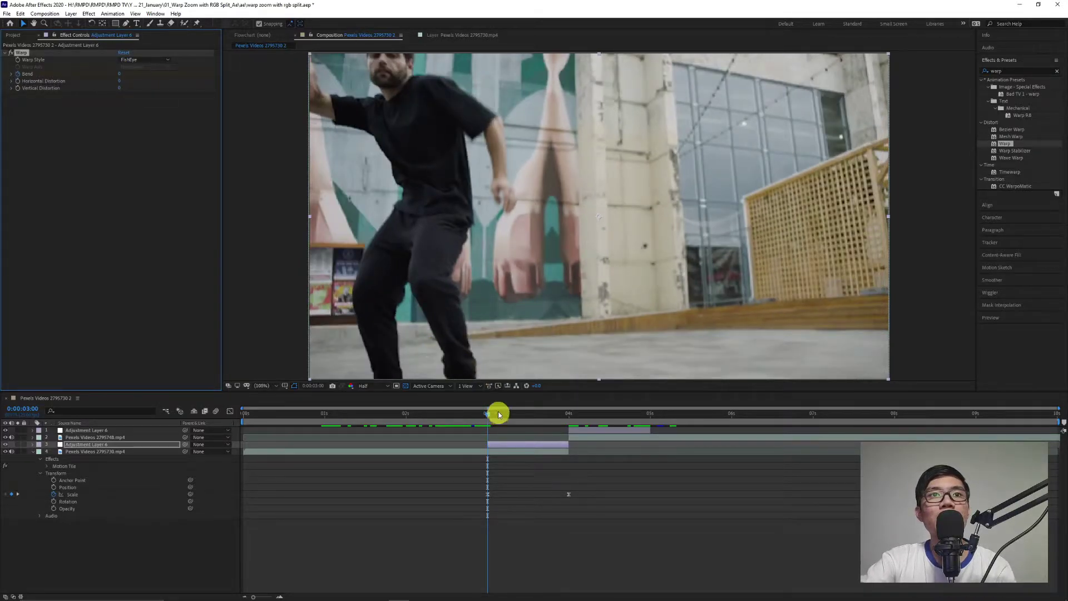
Add a negative Bend keyframe at 0:00:04:00 on the same adjustment layer and scrub through the warp.
drag(490, 418, 570, 429)
click(560, 444)
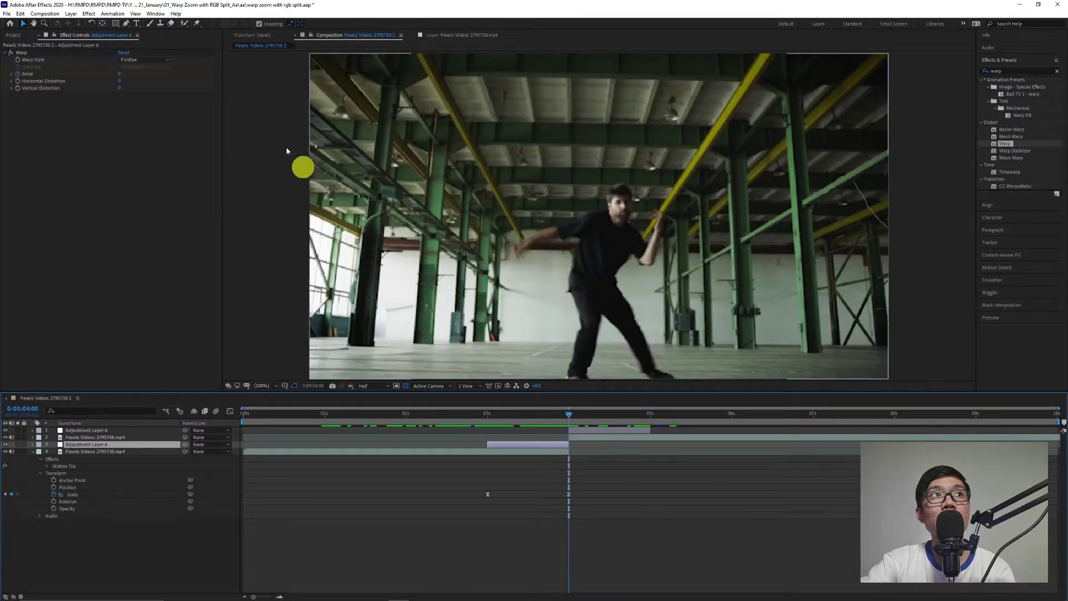
click(121, 75)
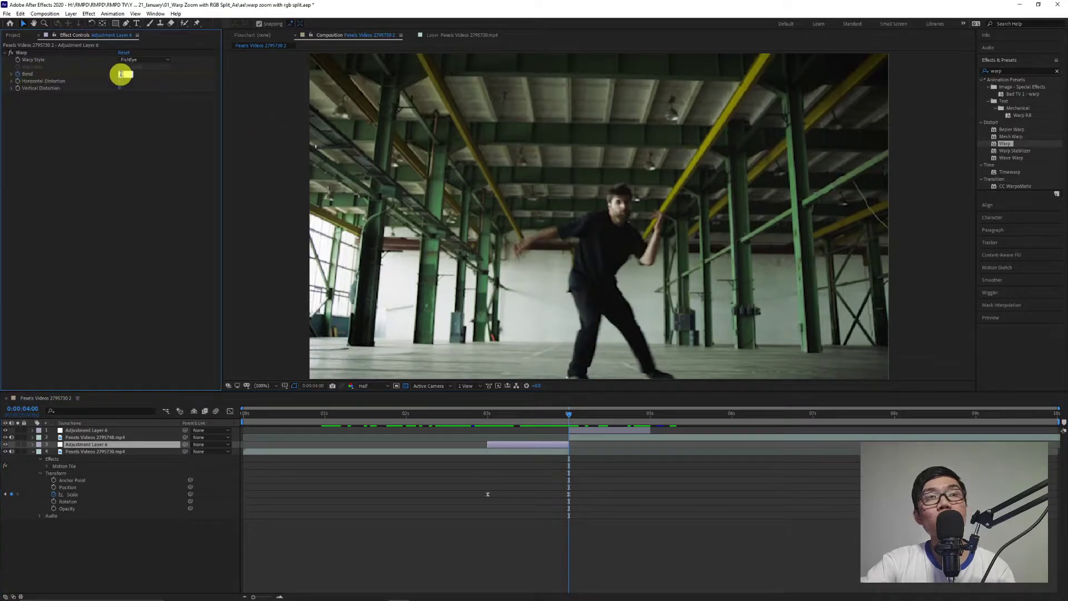
key(Return)
click(480, 413)
drag(480, 414, 520, 436)
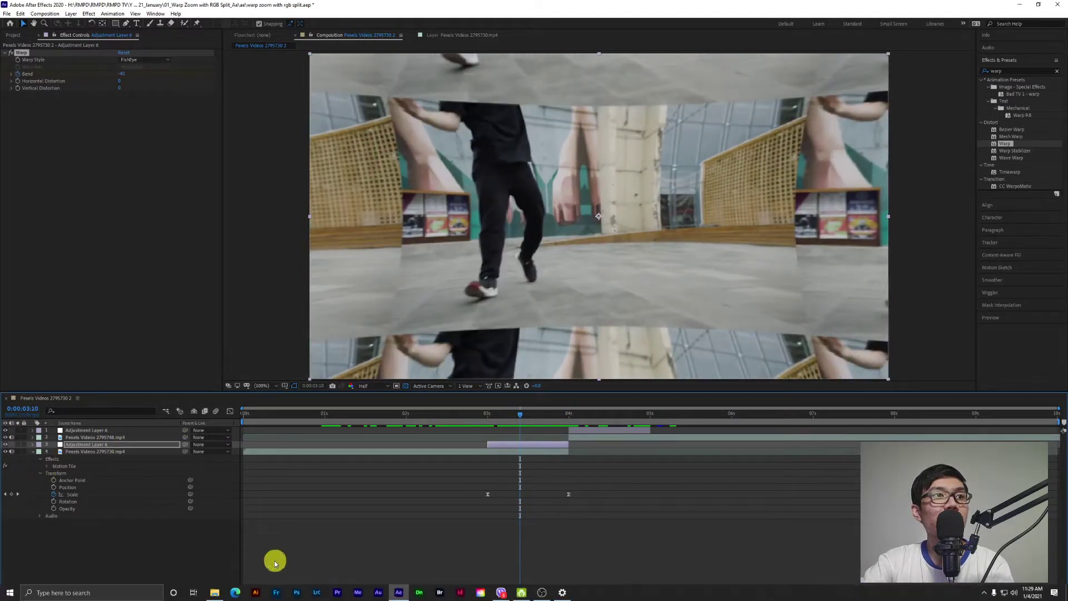
Reshape the first clip's Scale curve in the Graph Editor so it eases out slowly and drops steeply just before 4 s.
key(apostrophe)
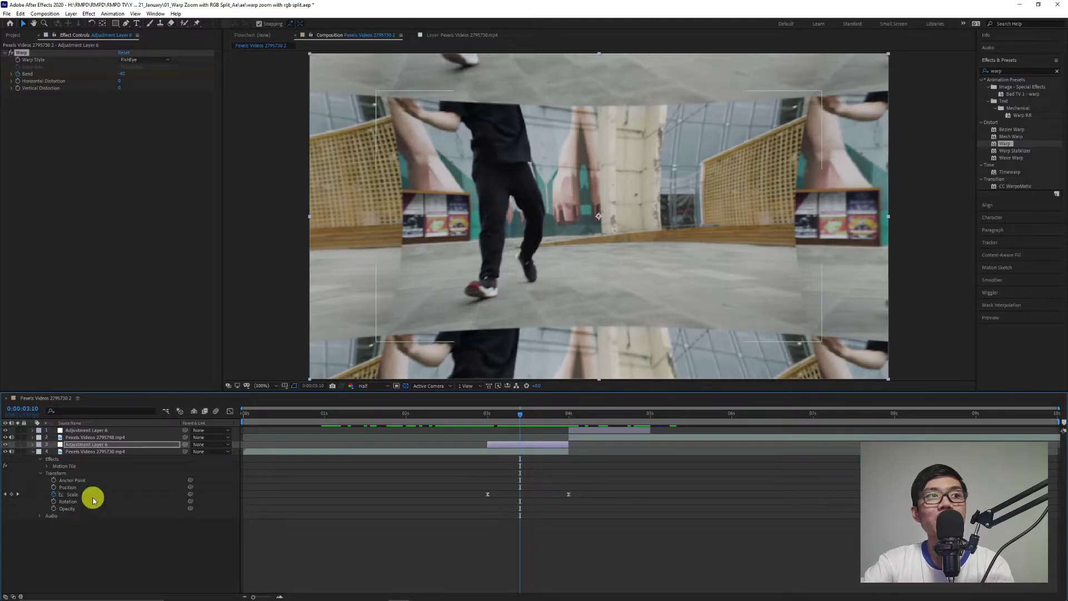
click(92, 496)
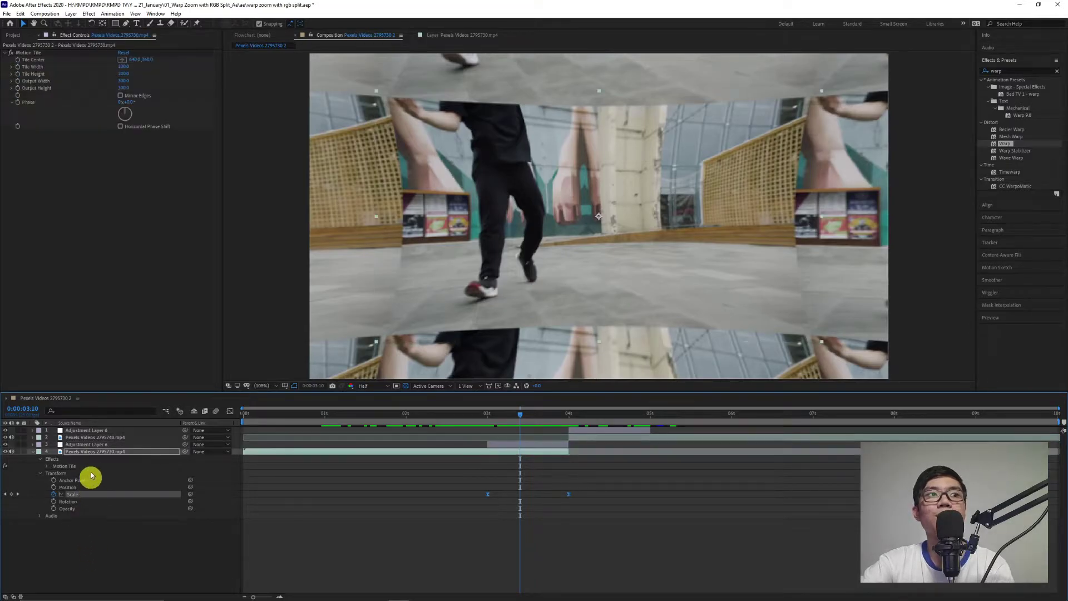
click(231, 412)
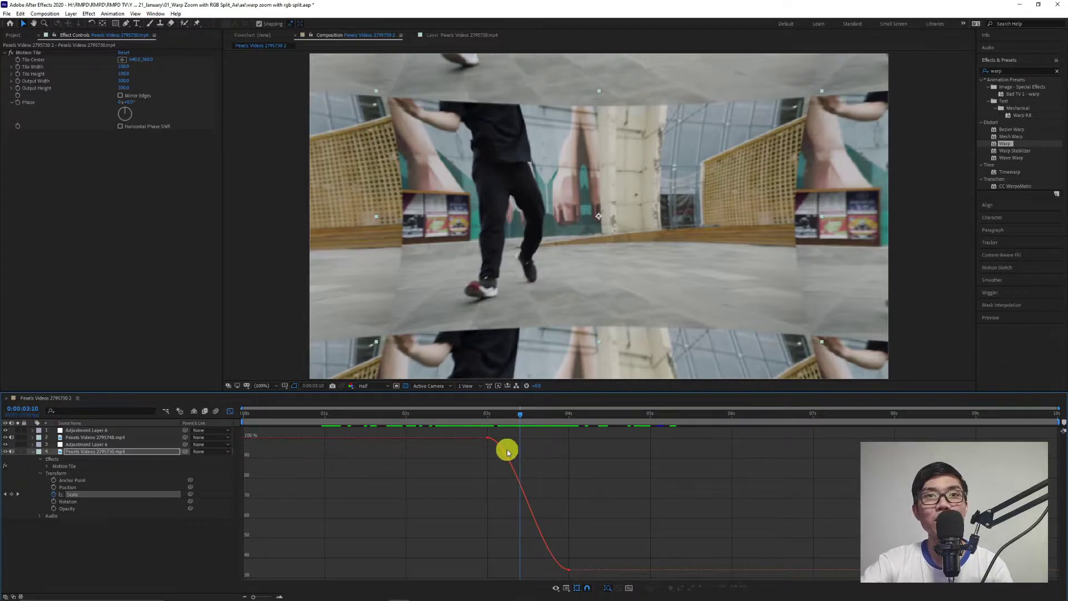
click(488, 440)
drag(515, 439, 575, 436)
mouse_move(569, 570)
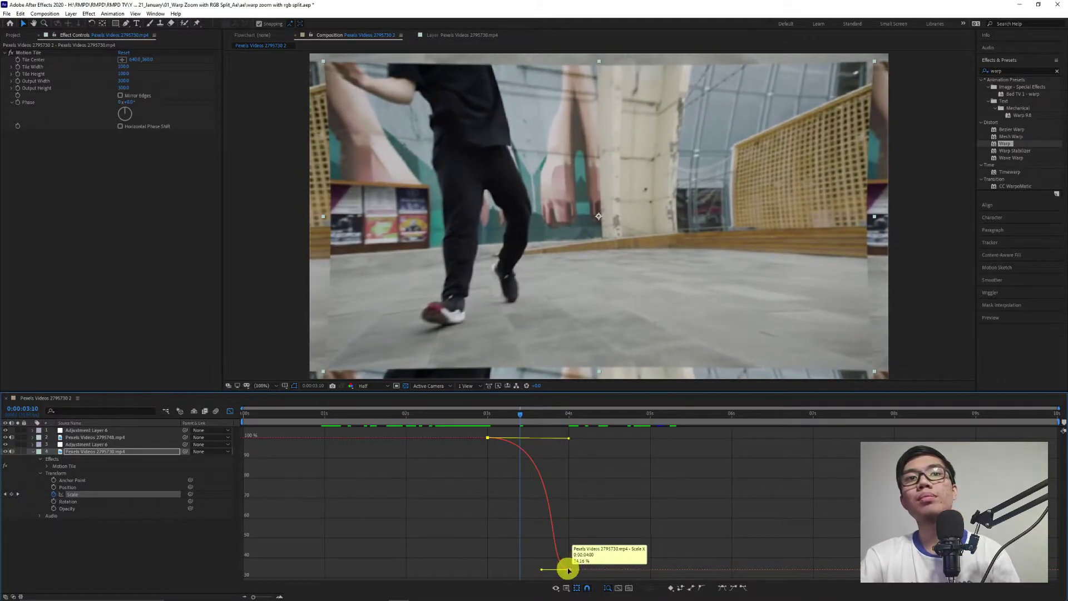
drag(543, 569, 598, 448)
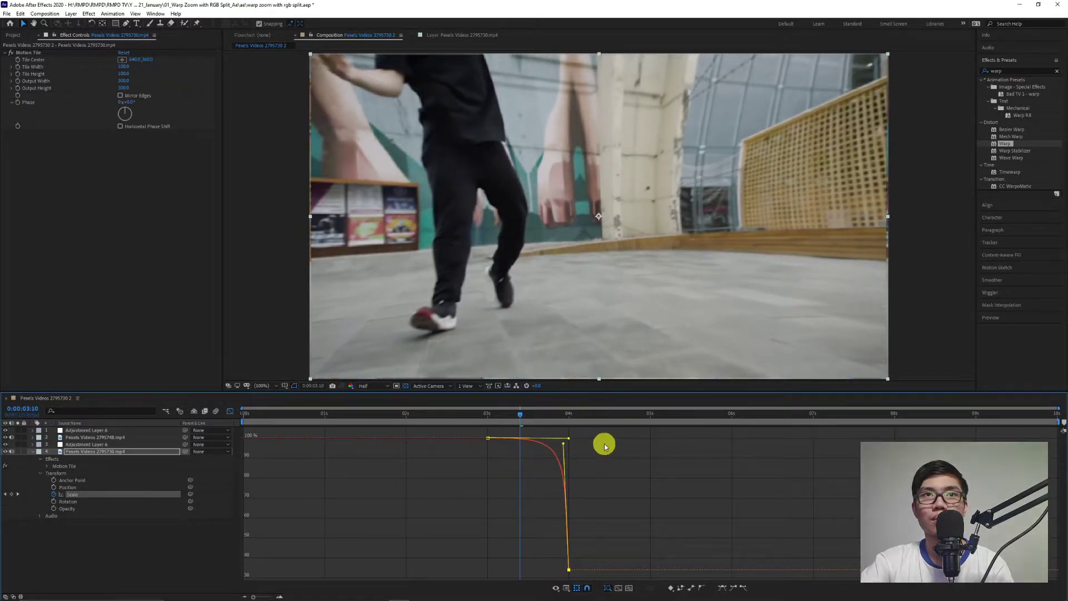
Play back the zoom-out from 3 s and return the timeline from the Graph Editor to the layer bars.
drag(524, 416, 489, 426)
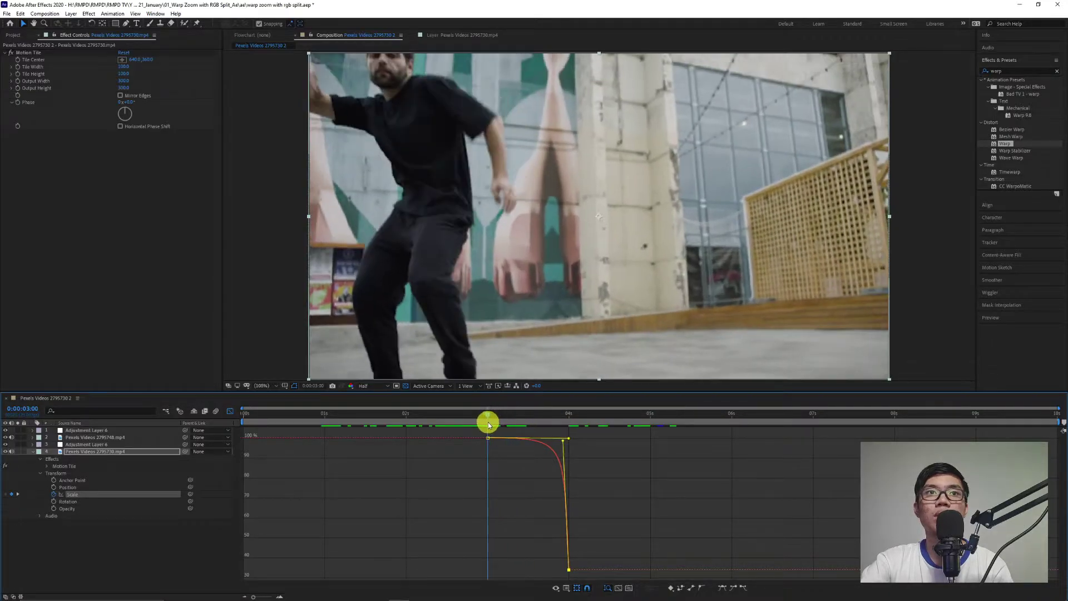
key(space)
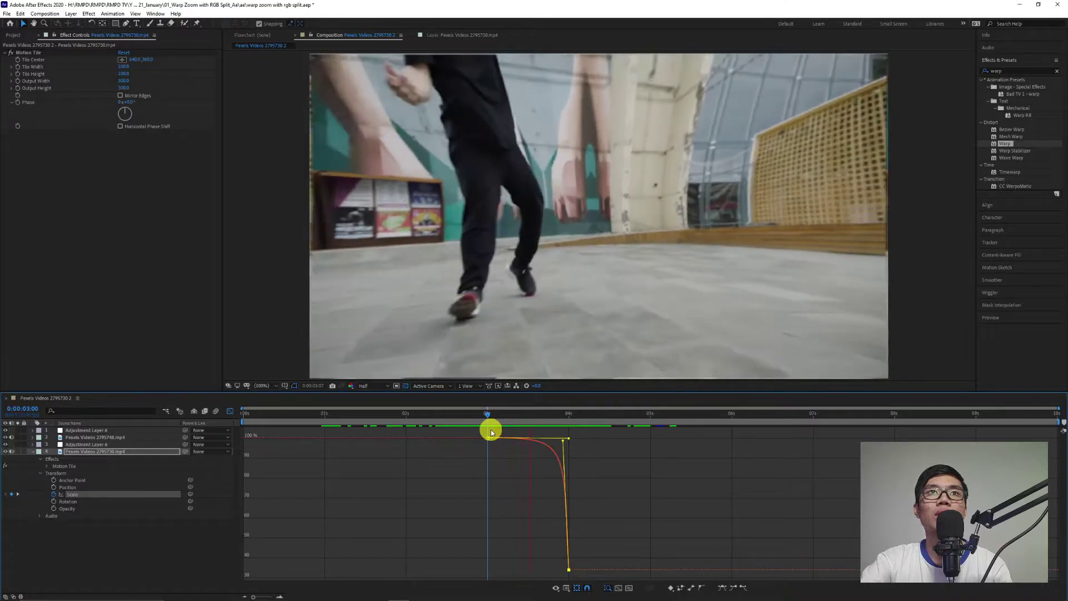
click(486, 416)
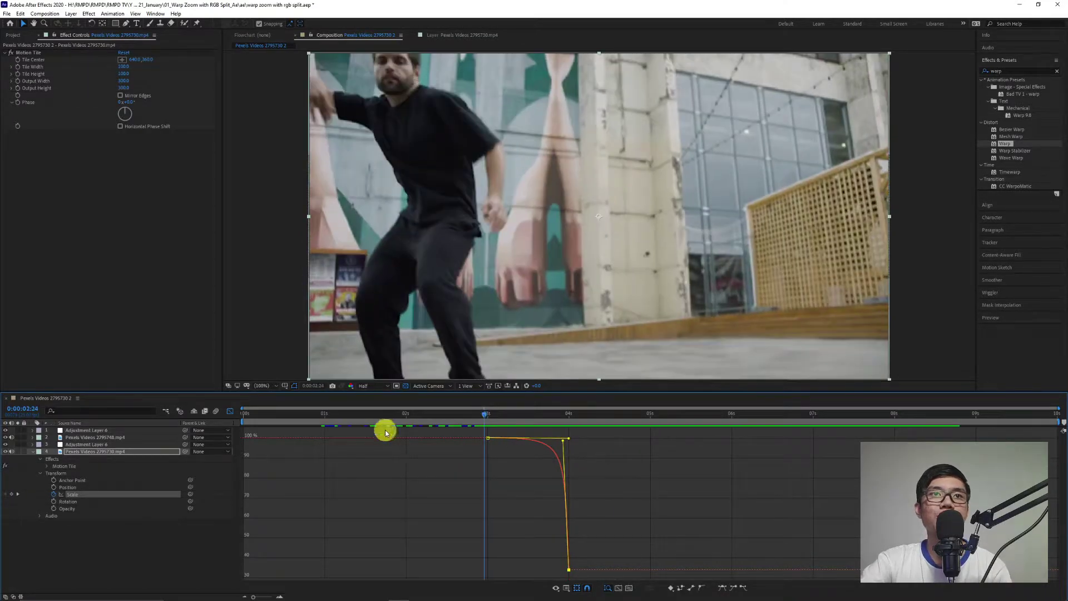
click(231, 412)
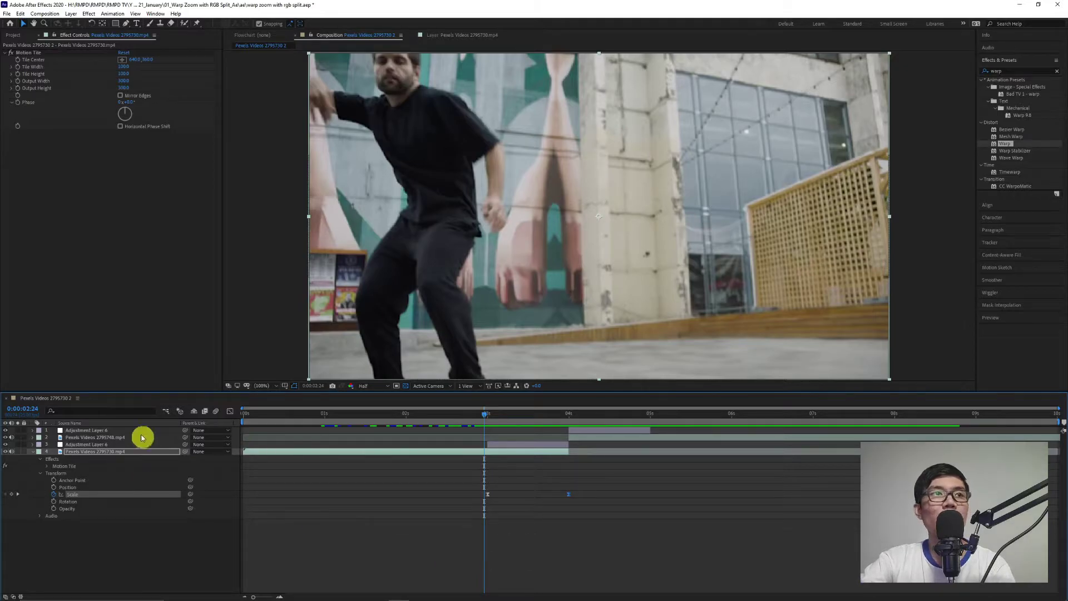
click(36, 448)
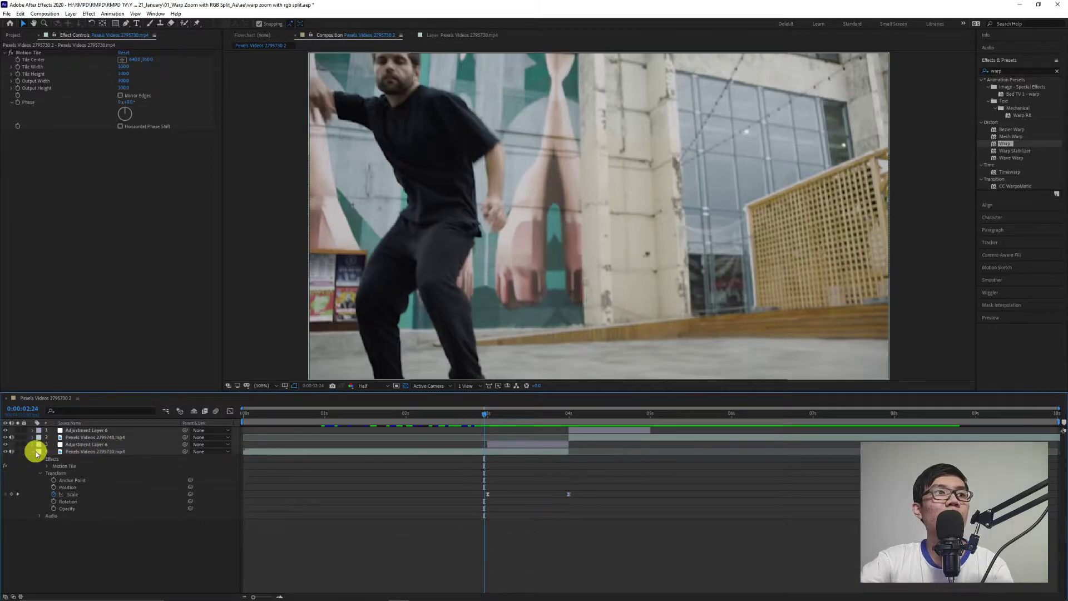
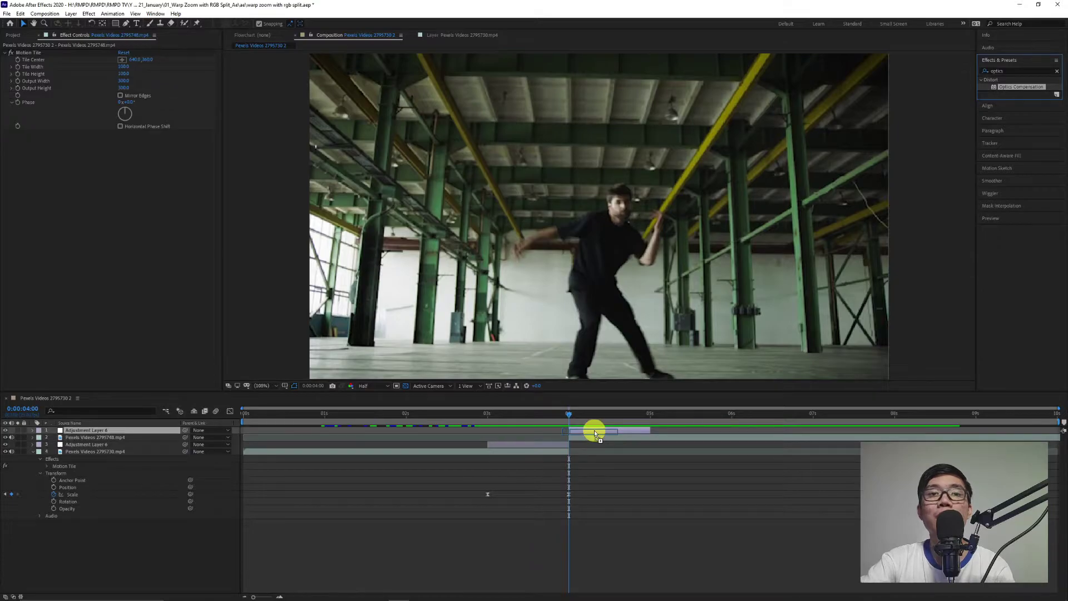
Apply Optics Compensation to the uppermost adjustment layer and enable Reverse Lens Distortion.
drag(594, 429, 570, 415)
click(576, 416)
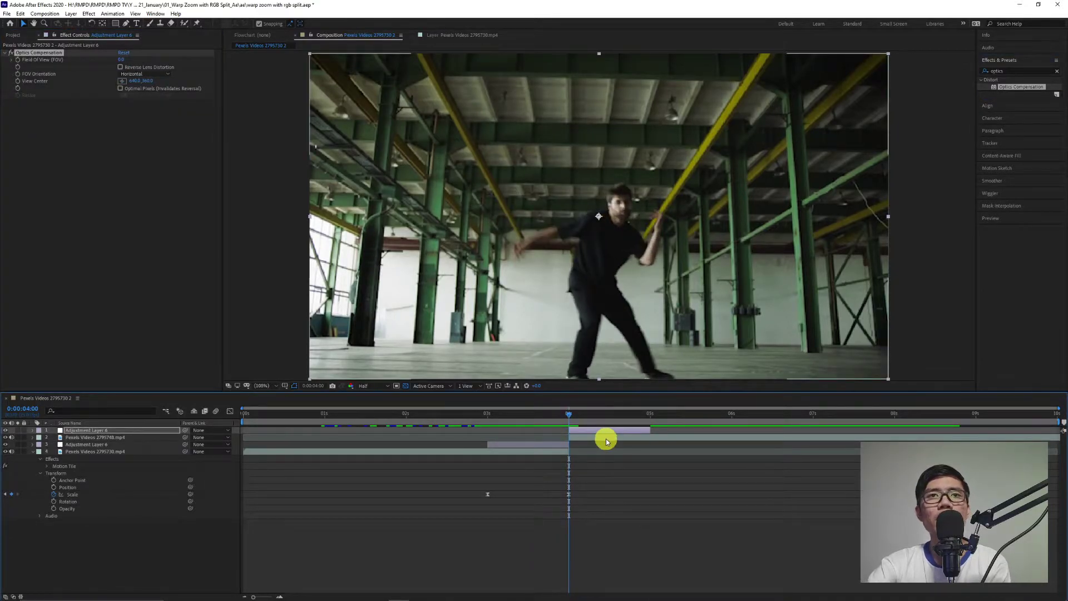
click(121, 68)
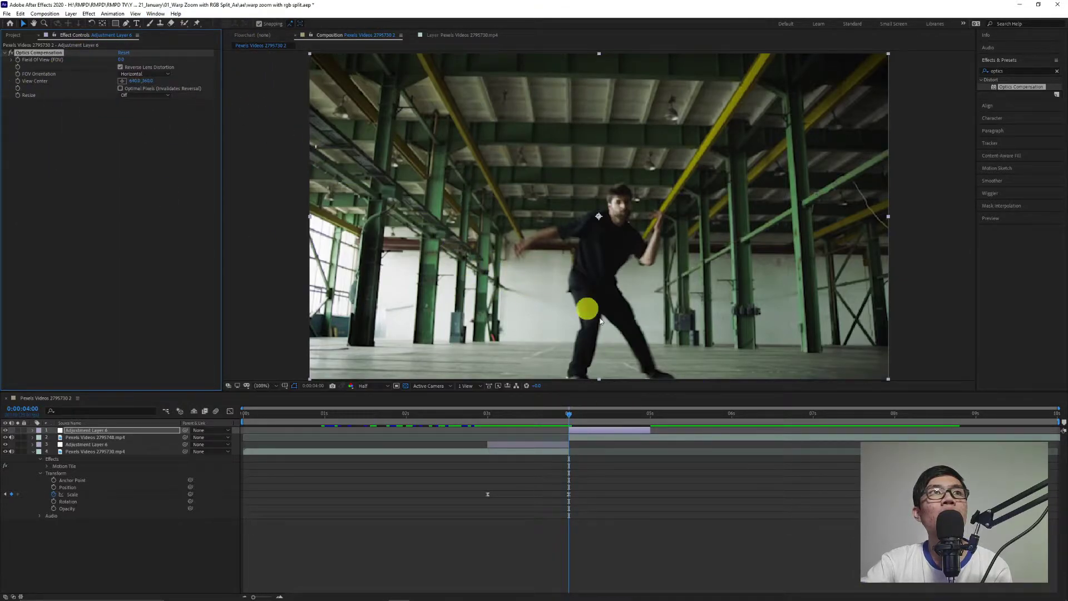
Keyframe the Optics Compensation Field Of View at 0:00:04:00 with a value of 170.
click(121, 67)
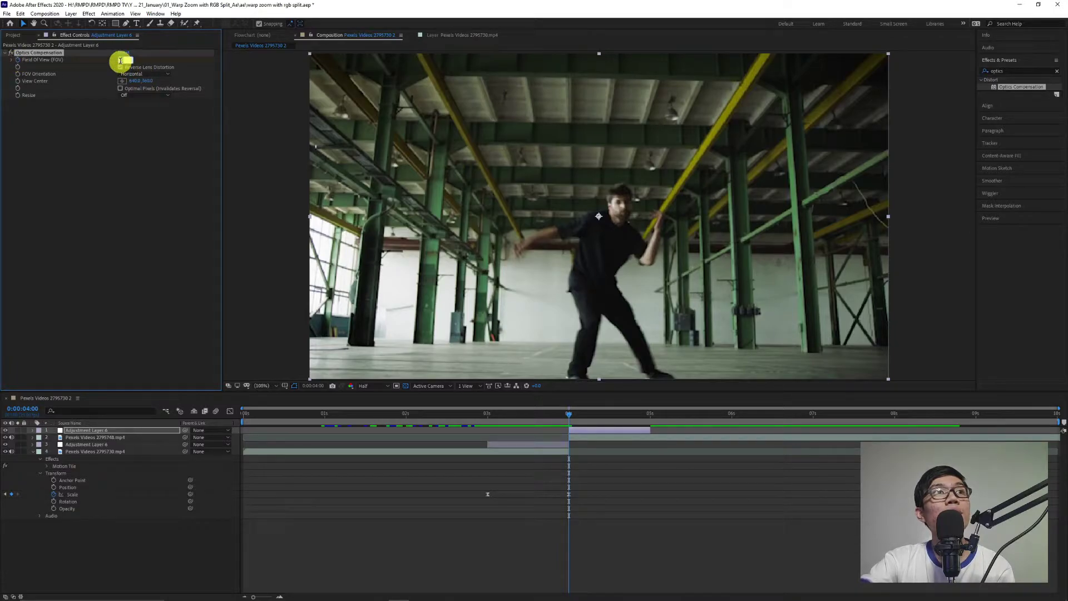
click(172, 60)
drag(121, 63, 816, 62)
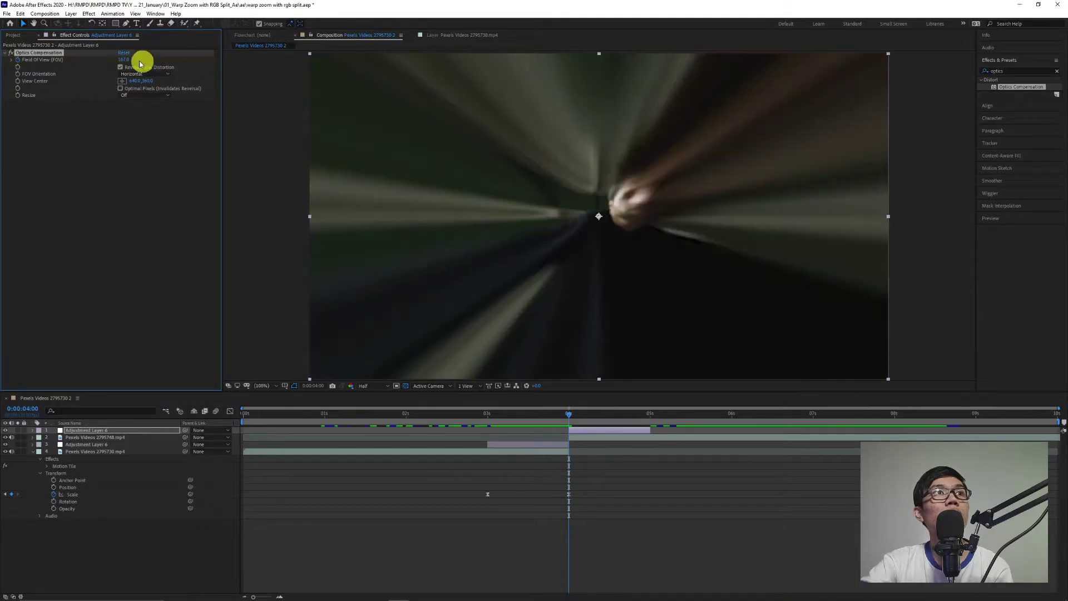
click(129, 60)
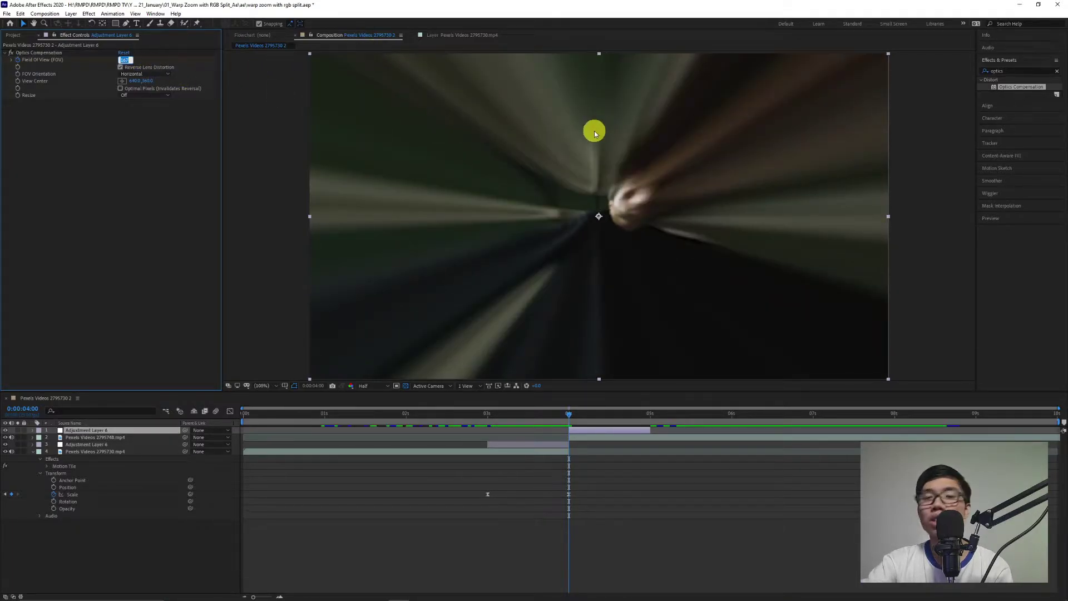
key(Return)
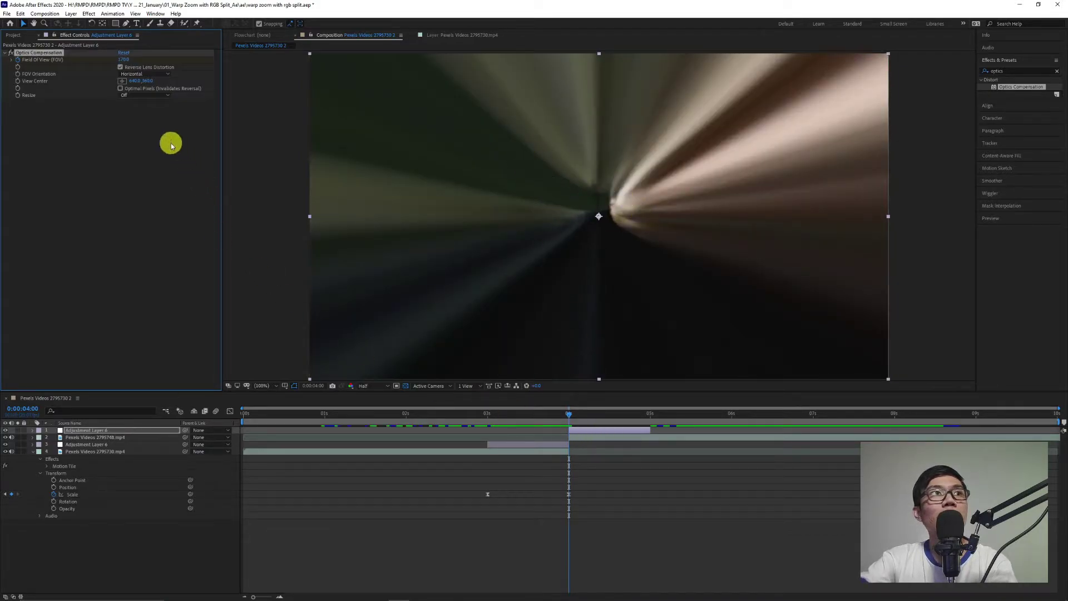
Set the Field Of View to 0 at 0:00:05:00 and preview the transition from about 0:00:02:19.
drag(569, 417, 652, 421)
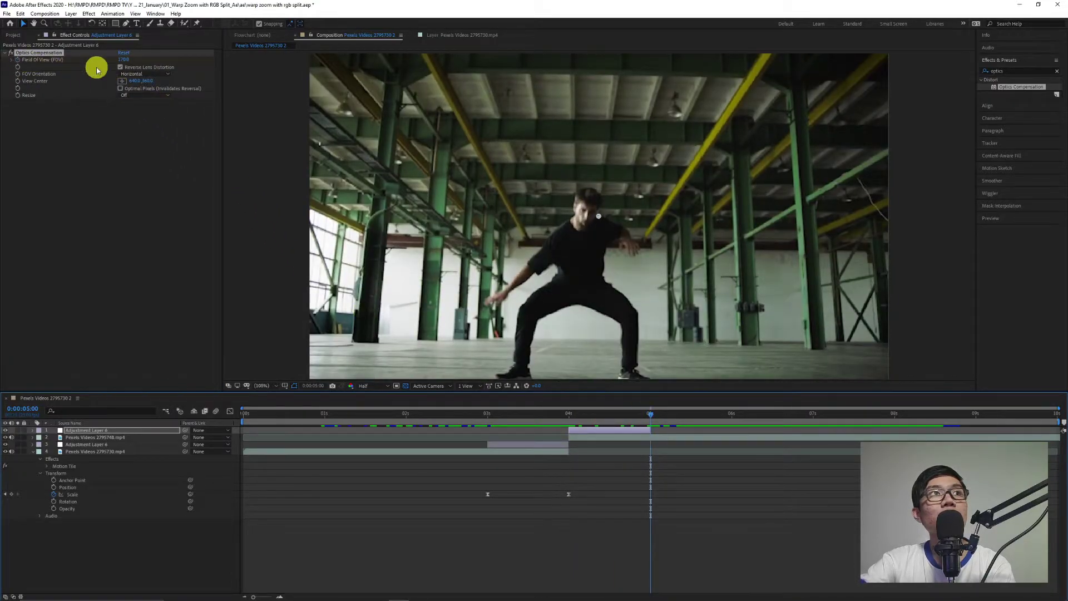
click(120, 59)
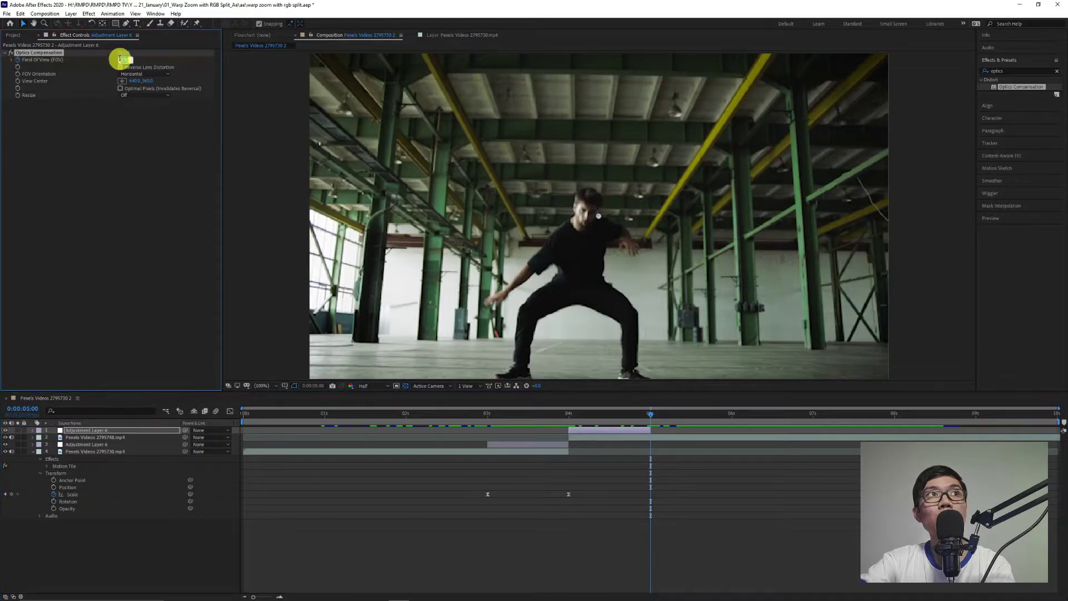
key(Return)
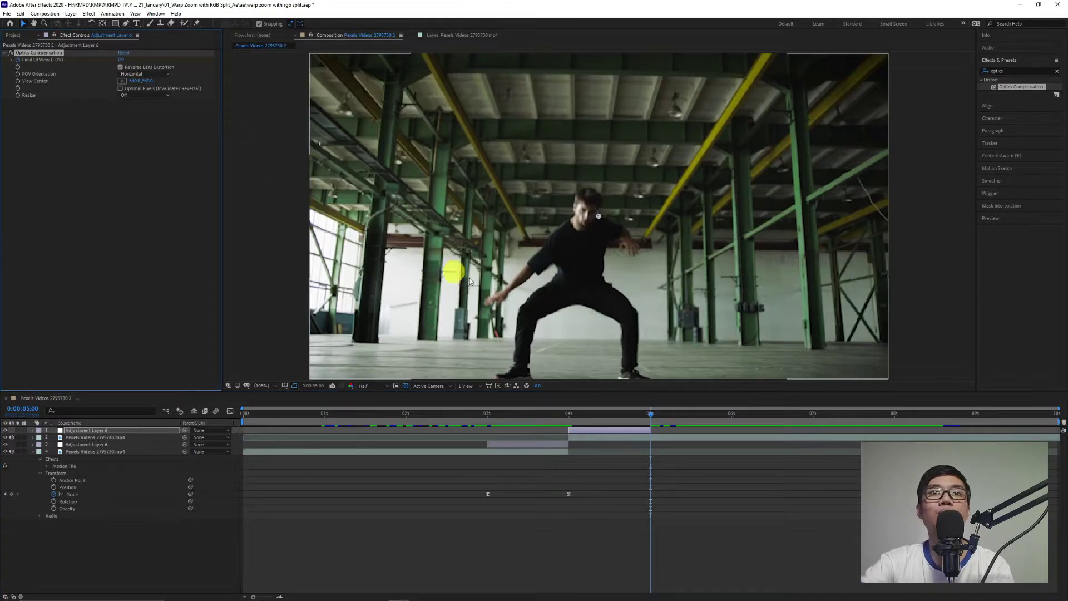
drag(644, 417, 468, 424)
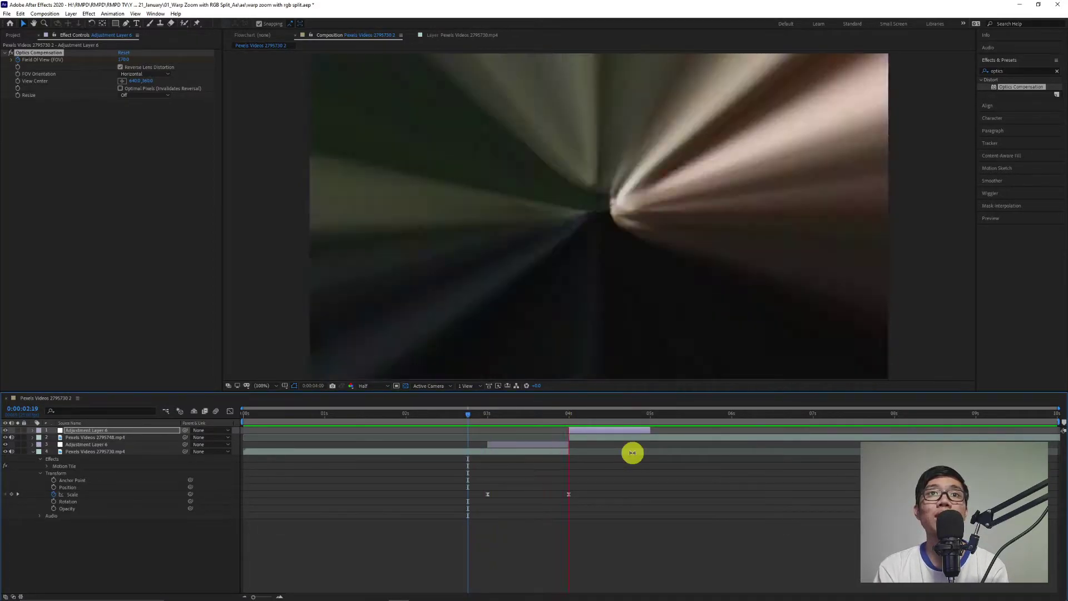
Scrub through the end of the transition, then collapse the first clip's properties and expand the second clip's Transform properties.
drag(490, 418, 650, 433)
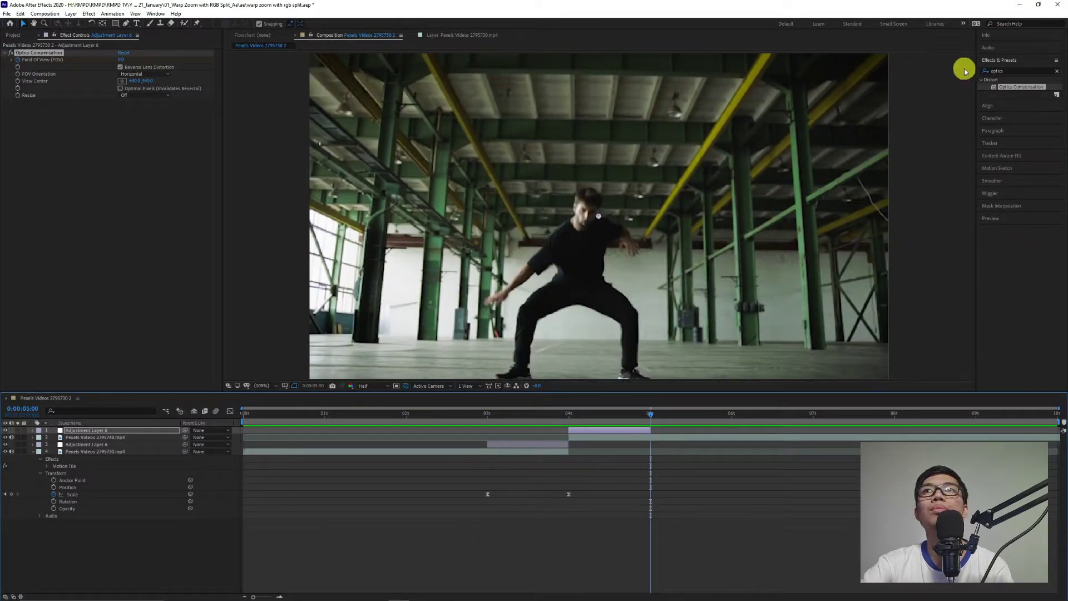
drag(654, 413, 673, 415)
key(ctrl+Down)
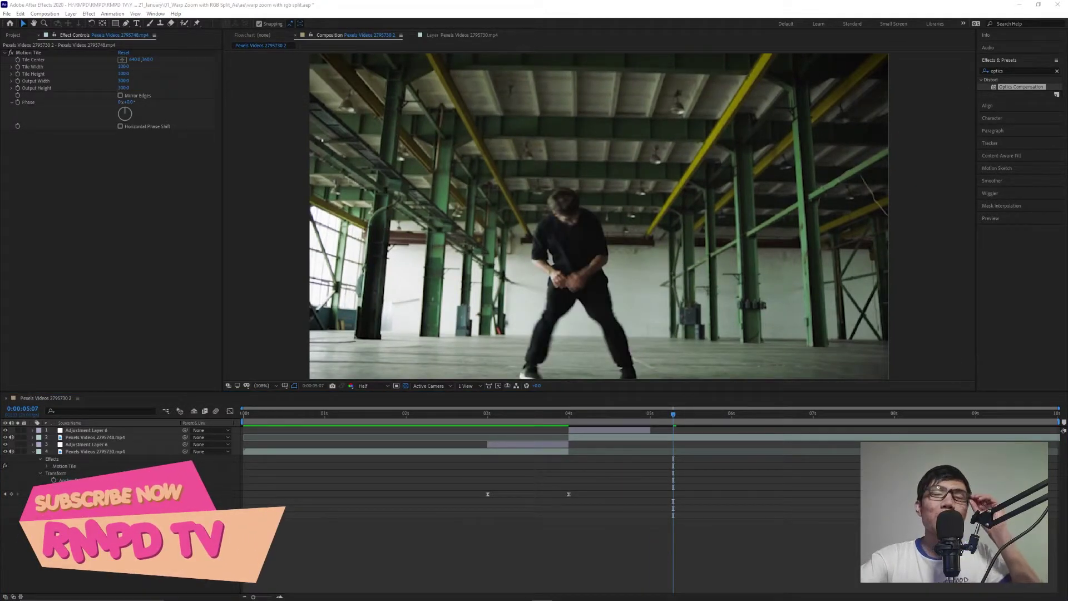
drag(579, 418, 577, 440)
click(577, 438)
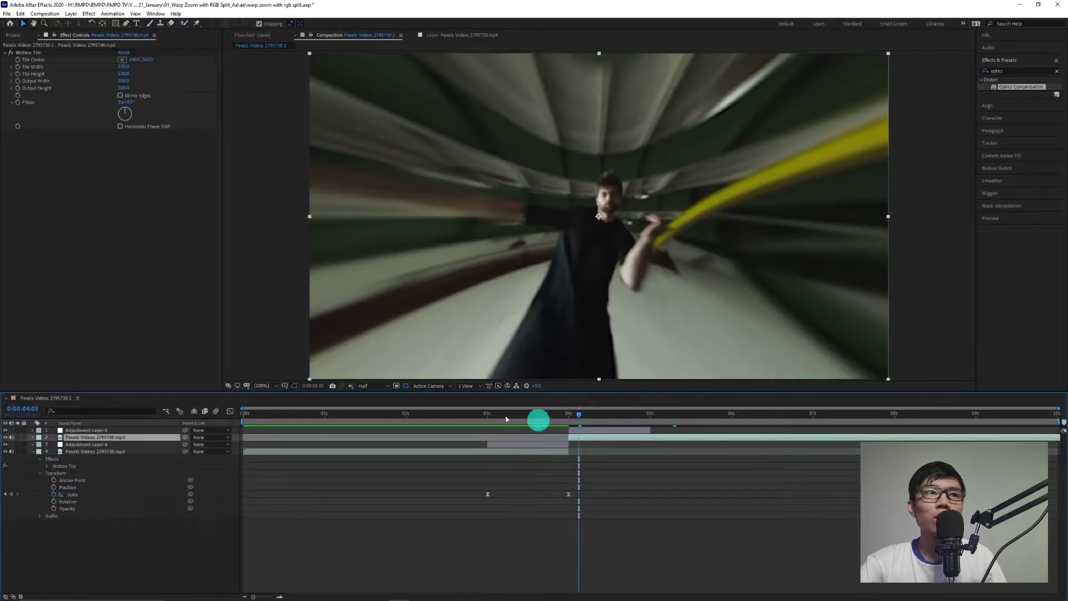
click(32, 454)
click(31, 438)
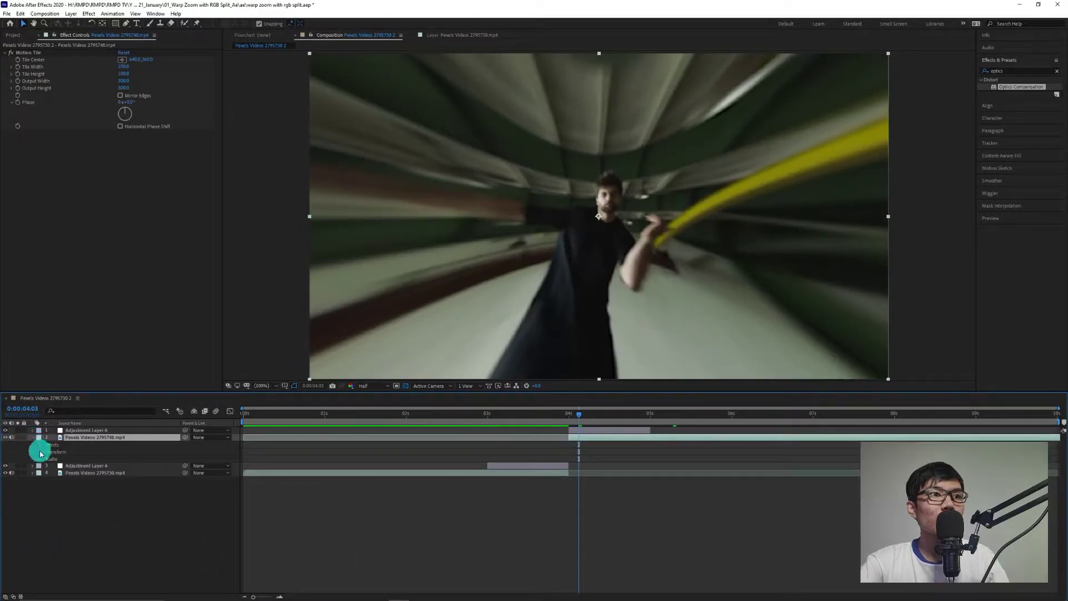
click(40, 454)
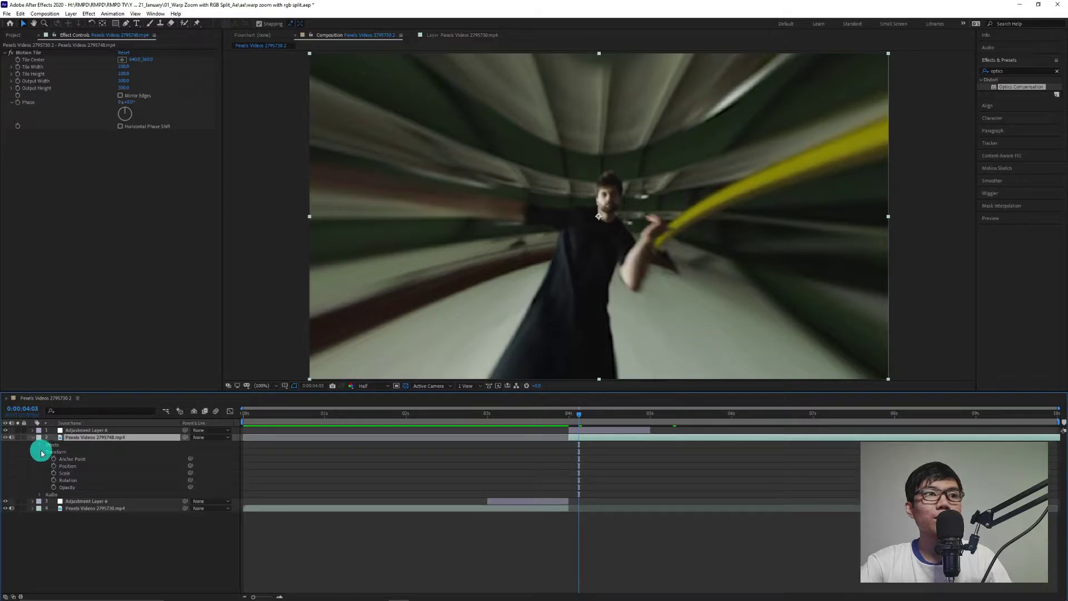
Add Scale keyframes to the second clip at 0:00:04:00 and 0:00:05:00.
drag(578, 416, 571, 416)
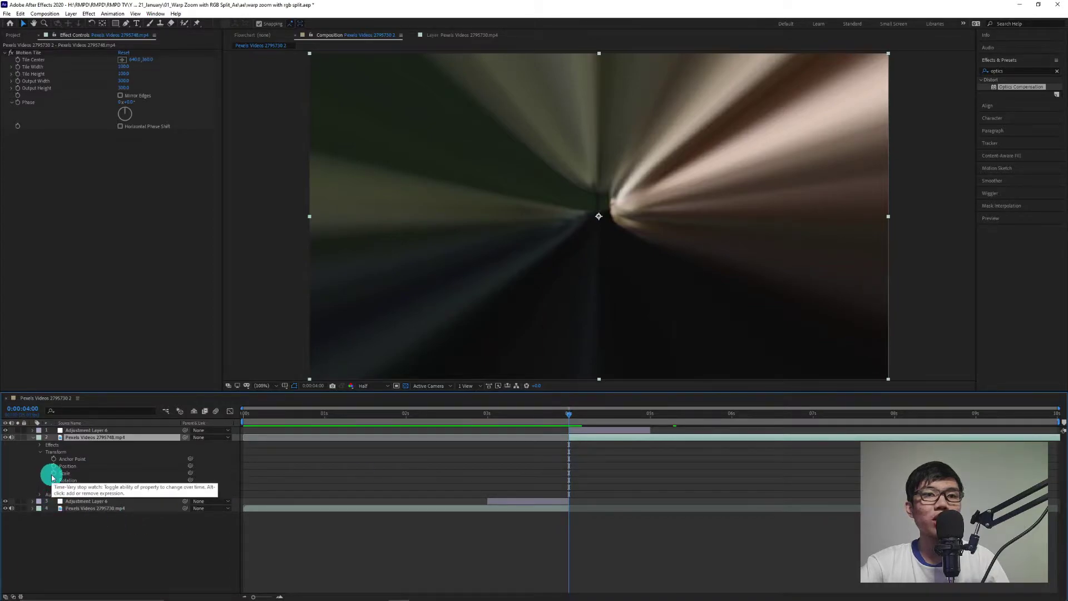
click(52, 475)
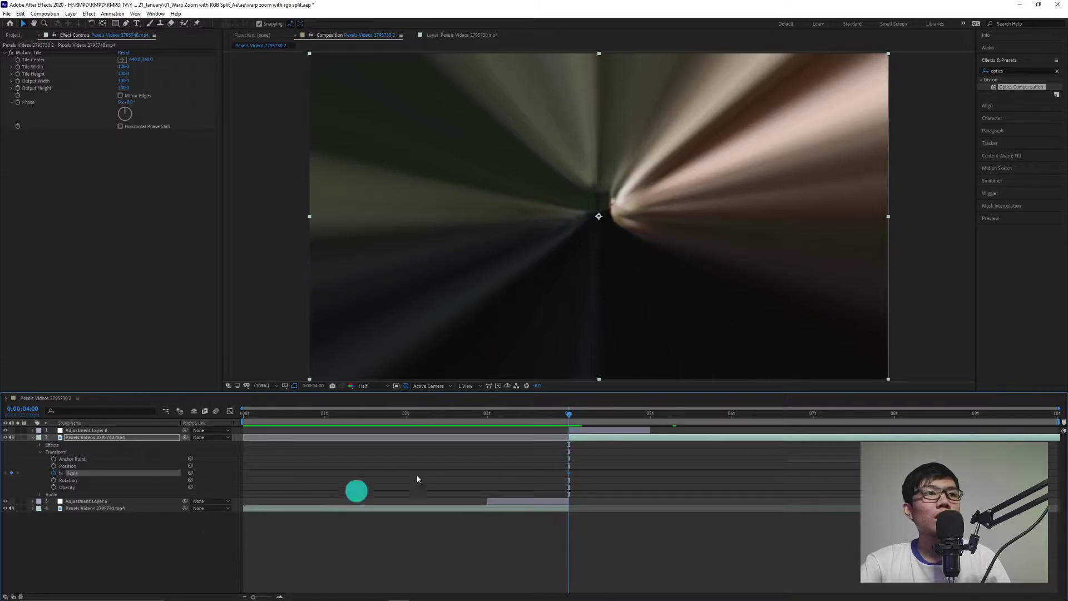
drag(572, 420, 651, 438)
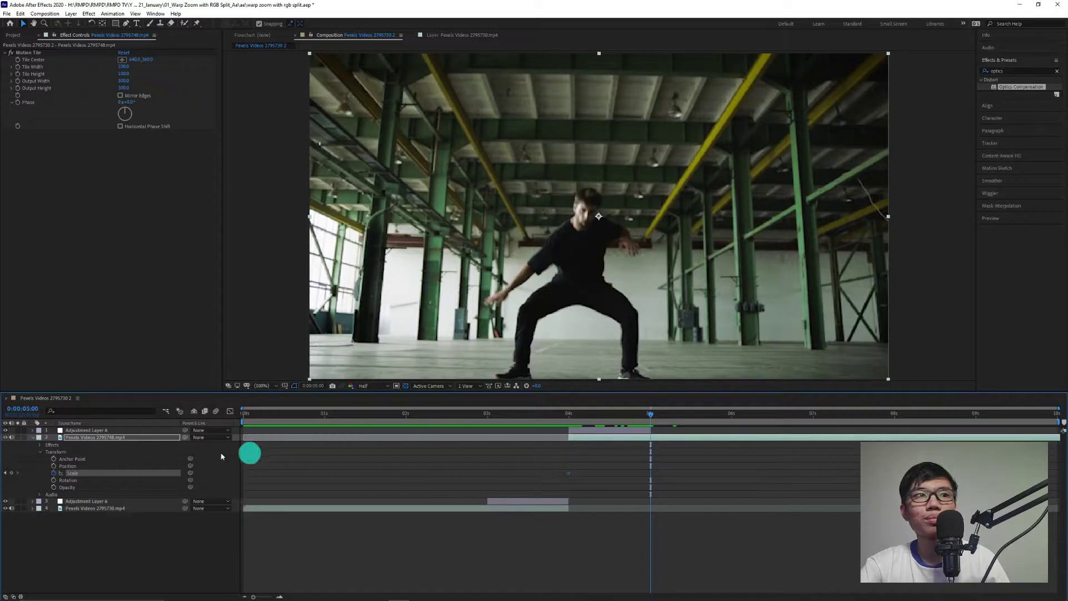
click(10, 474)
Shrink the second clip to about 59% scale at its 0:00:04:00 keyframe and scrub to 0:00:05:00 to check the change.
drag(650, 414, 568, 426)
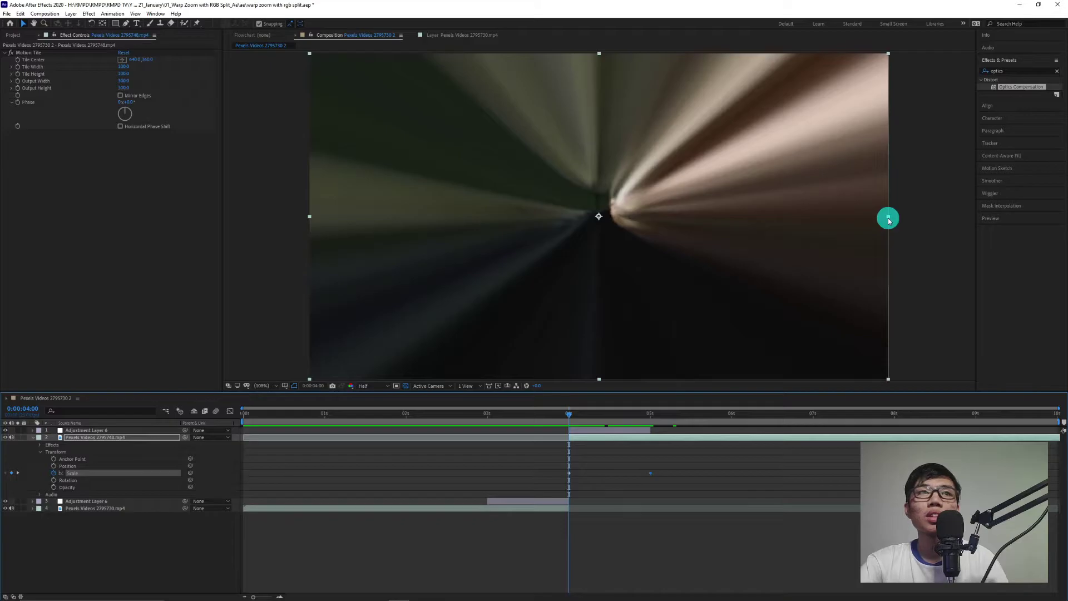
drag(889, 219, 816, 234)
drag(756, 257, 771, 227)
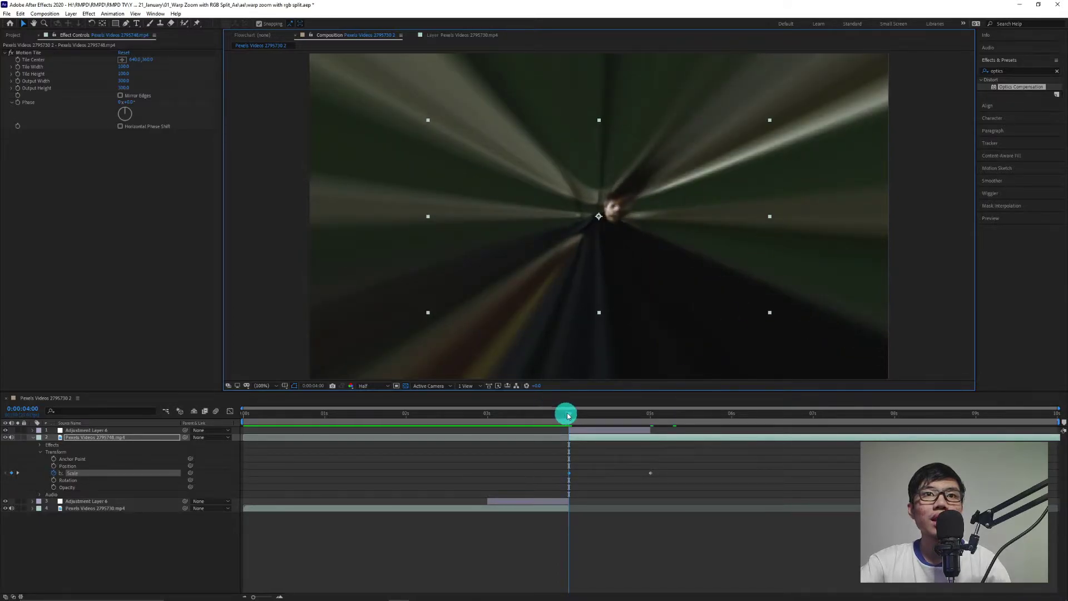
drag(568, 413, 652, 403)
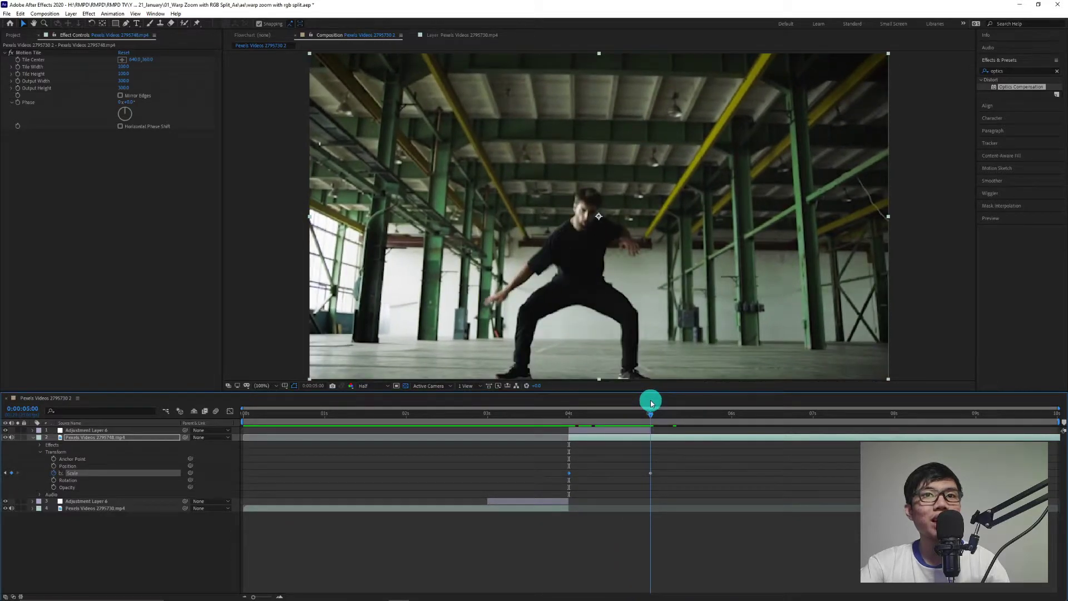
Apply Easy Ease to both Scale keyframes of the second clip and preview the motion from 0:00:03:23.
drag(719, 468, 555, 480)
right_click(569, 475)
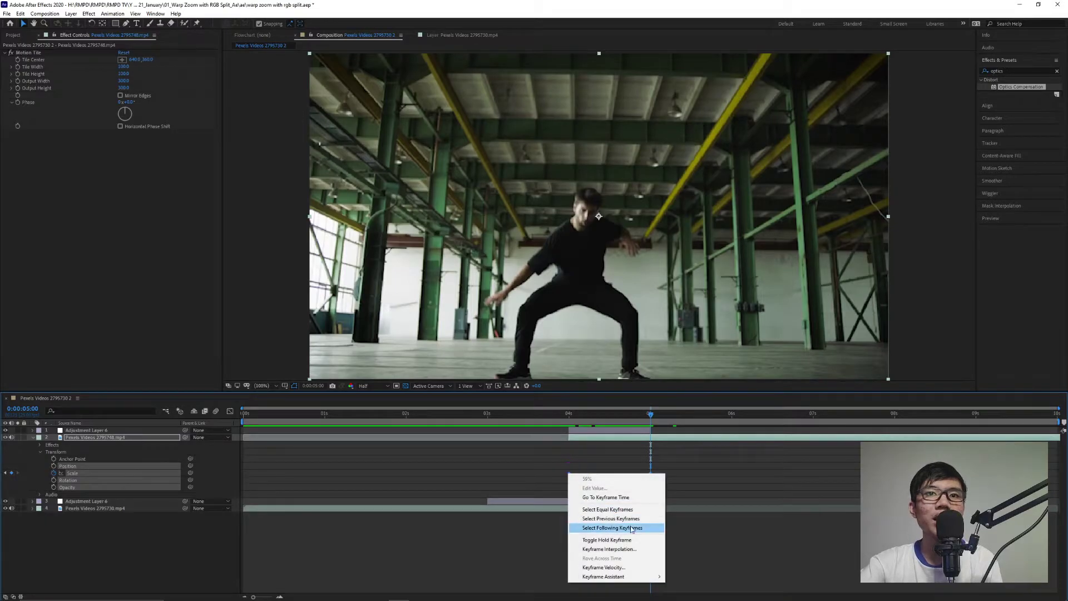
mouse_move(640, 576)
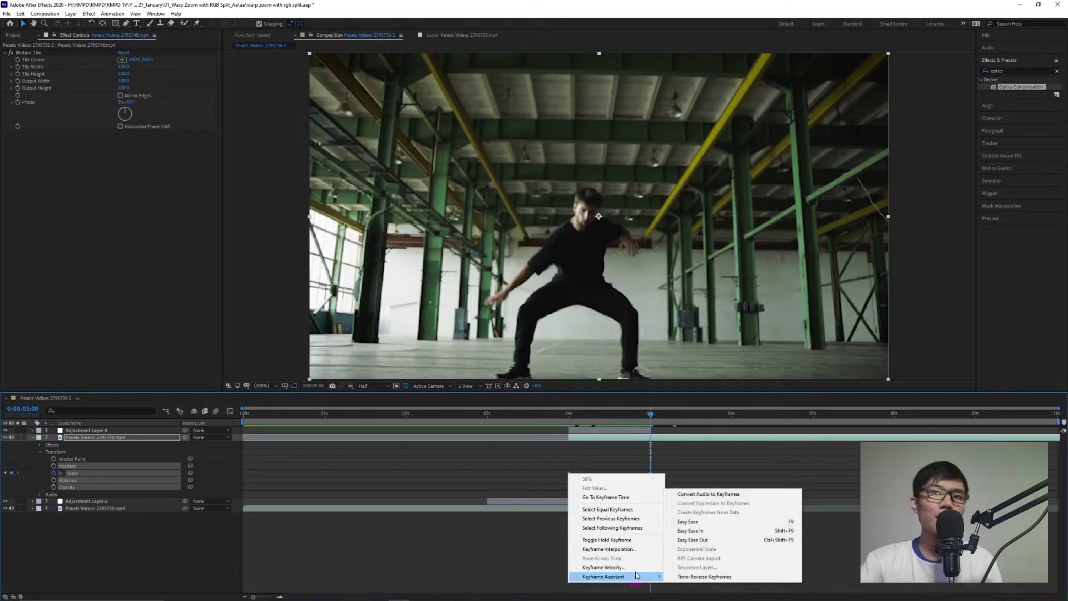
click(715, 522)
click(654, 454)
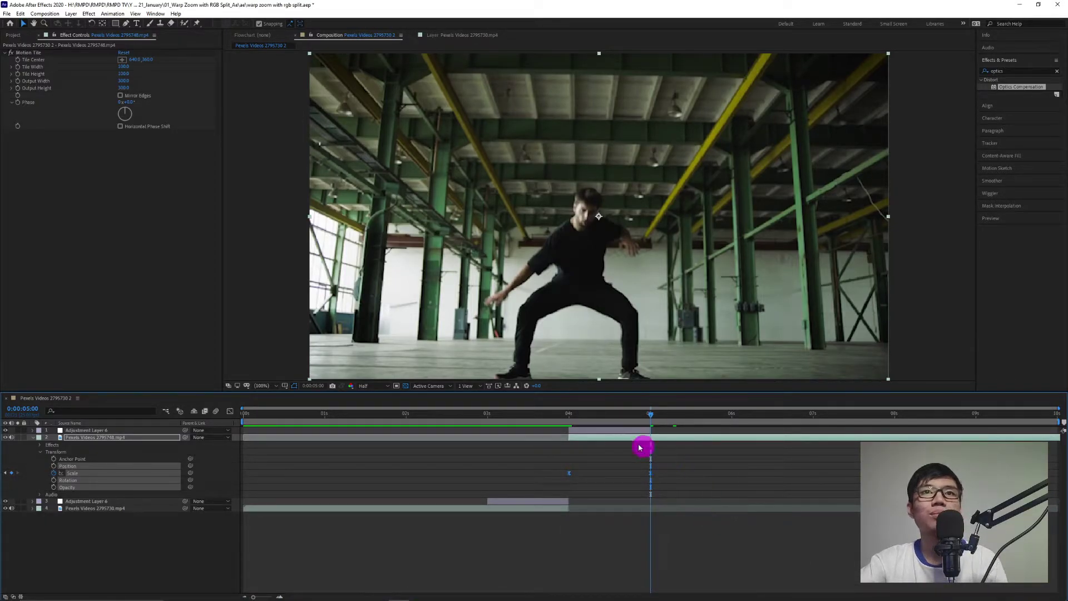
click(564, 415)
key(space)
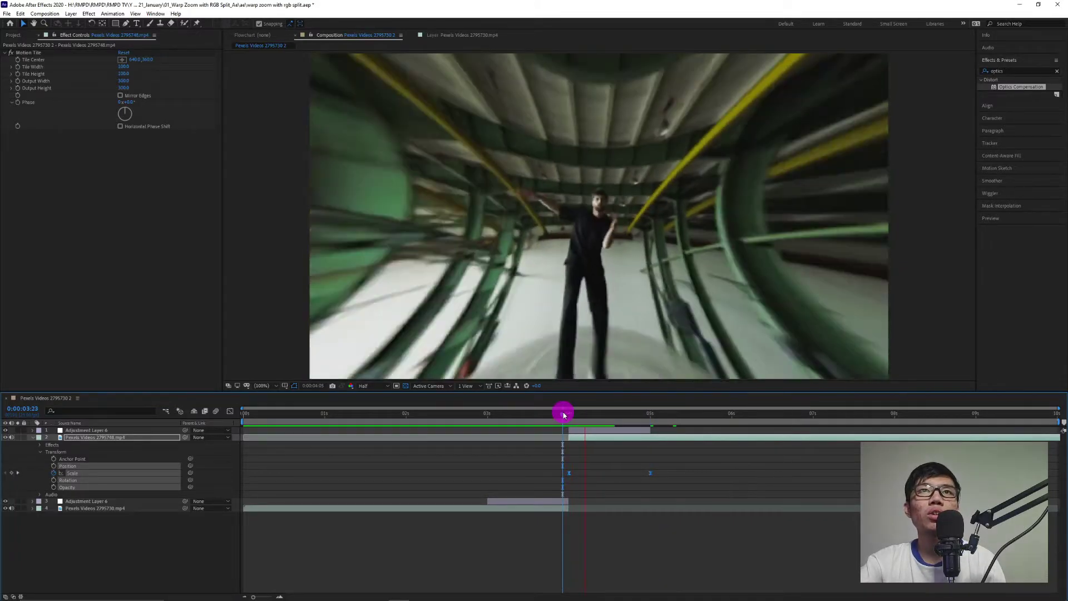
drag(568, 424, 591, 443)
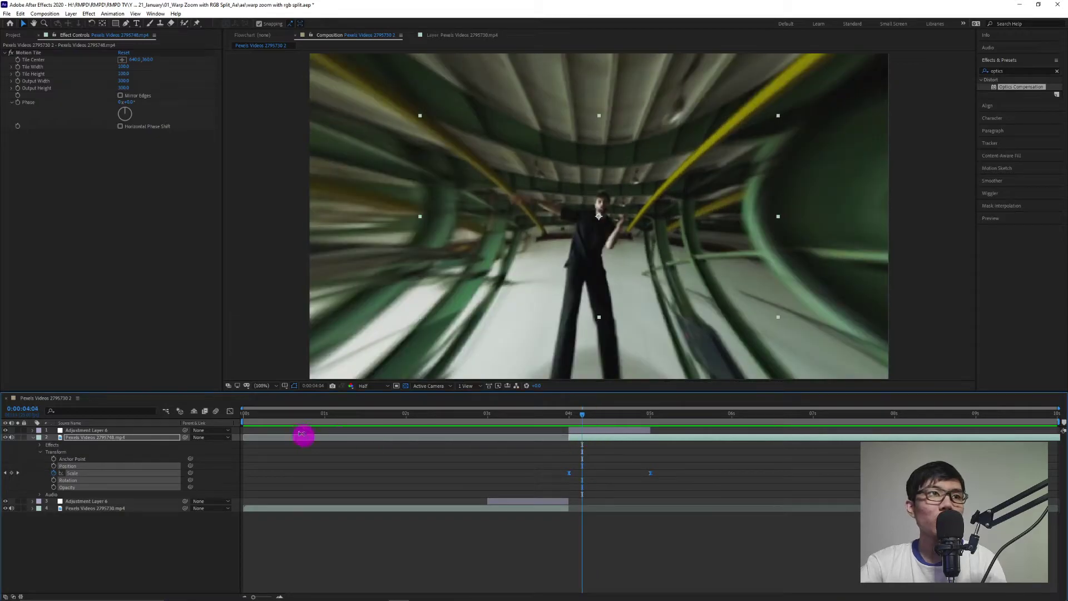
Reshape the second clip's Scale curve in the Graph Editor to rise steeply from 0:00:04:00 and level off toward 0:00:05:00.
click(91, 505)
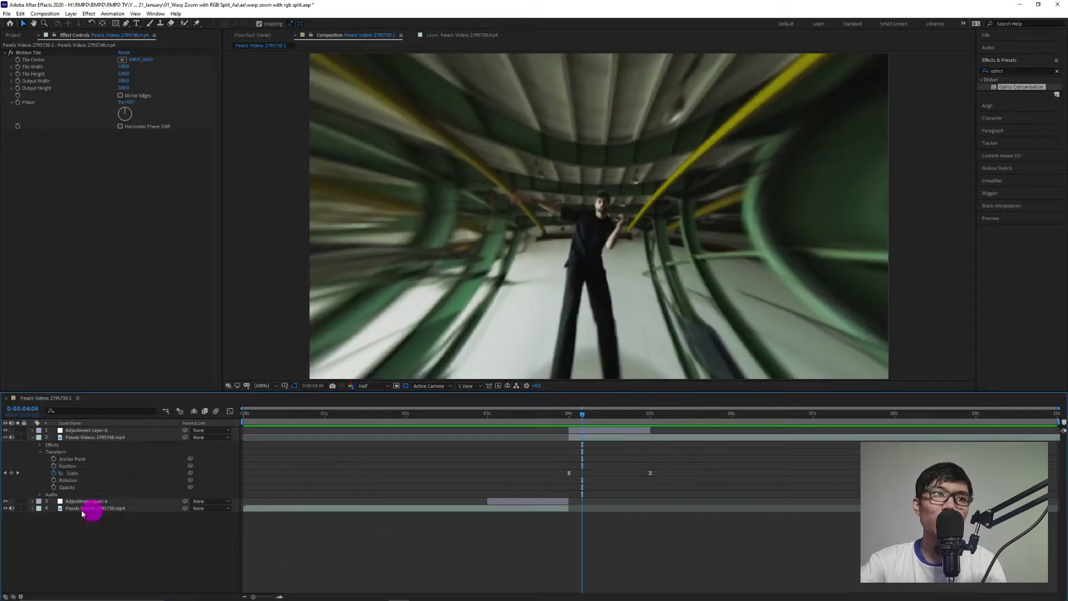
click(95, 473)
click(229, 412)
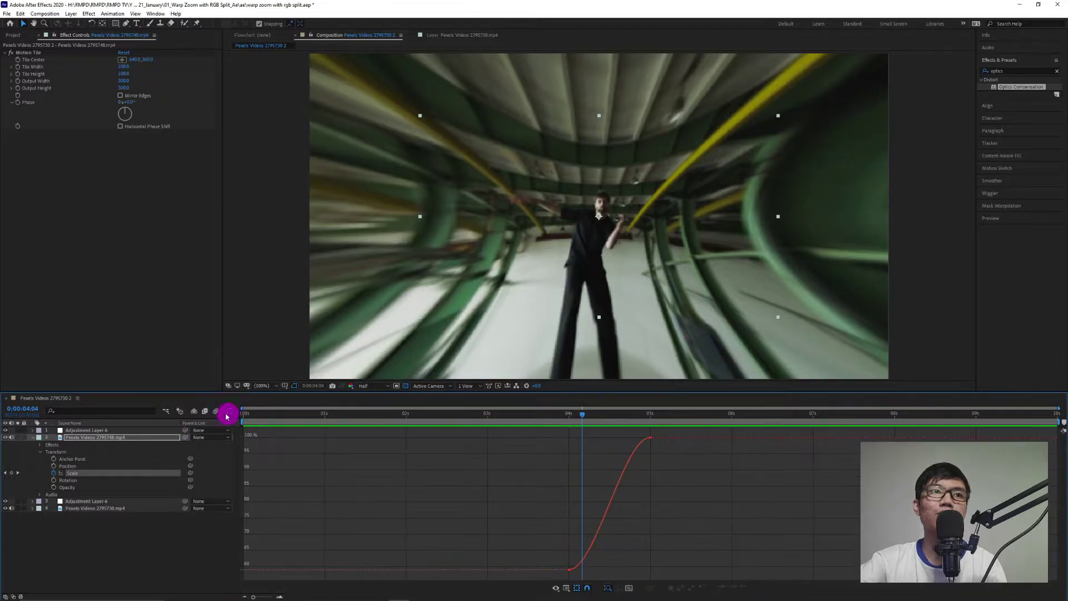
click(651, 439)
drag(624, 440, 555, 441)
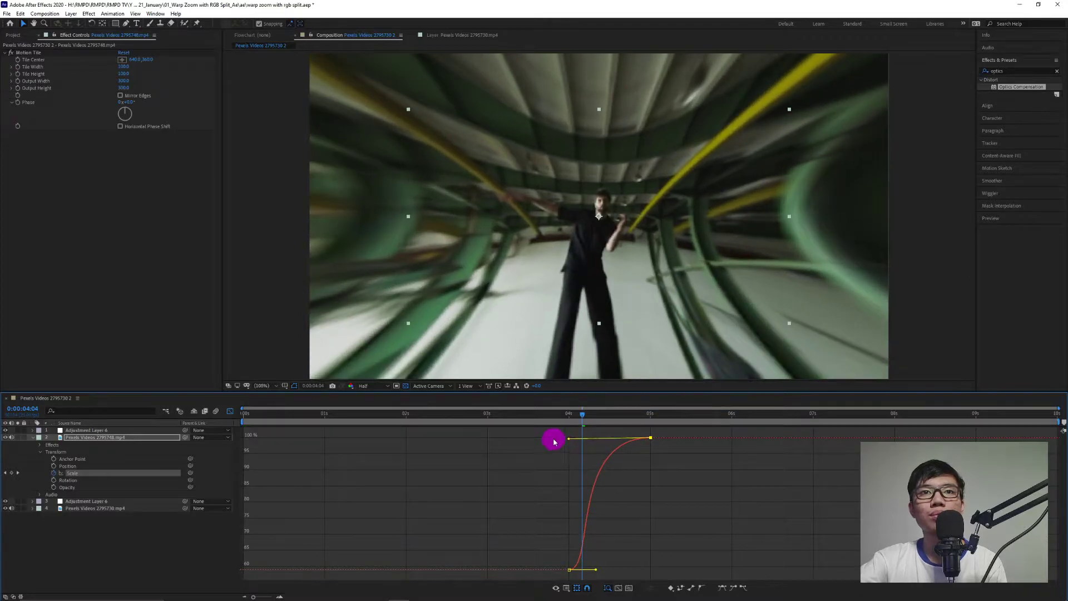
click(579, 572)
drag(594, 570, 564, 442)
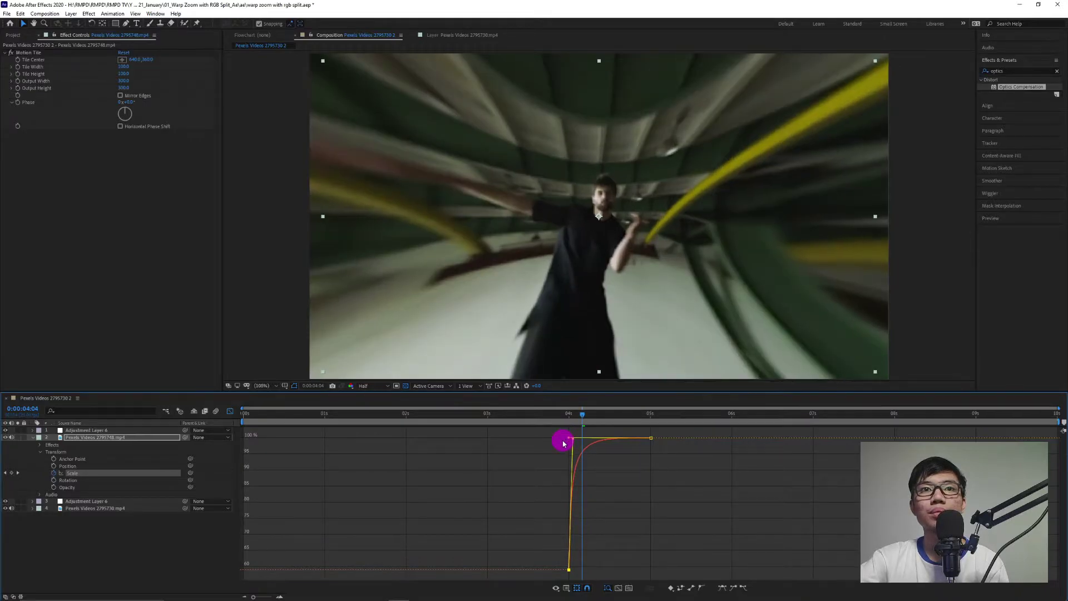
Play the composition from the start, return to the layer bars and collapse the second clip's properties.
key(Home)
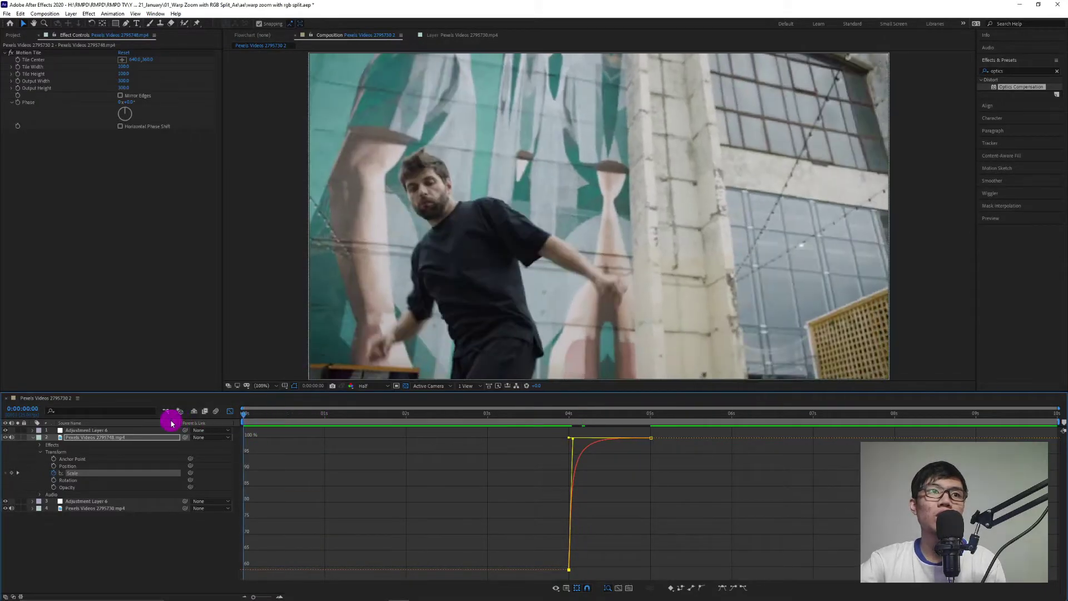
key(space)
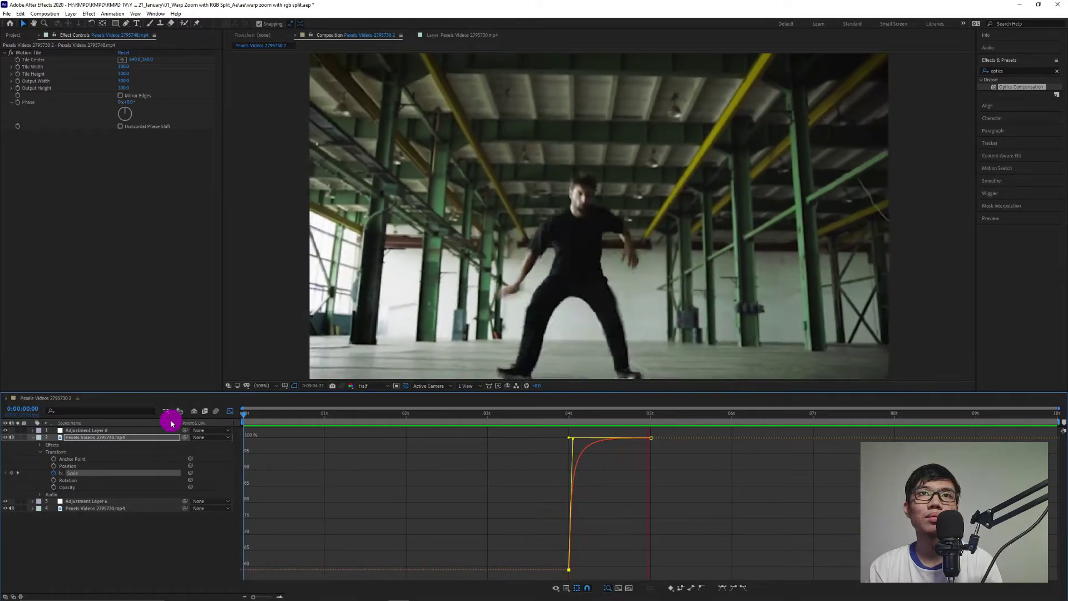
key(space)
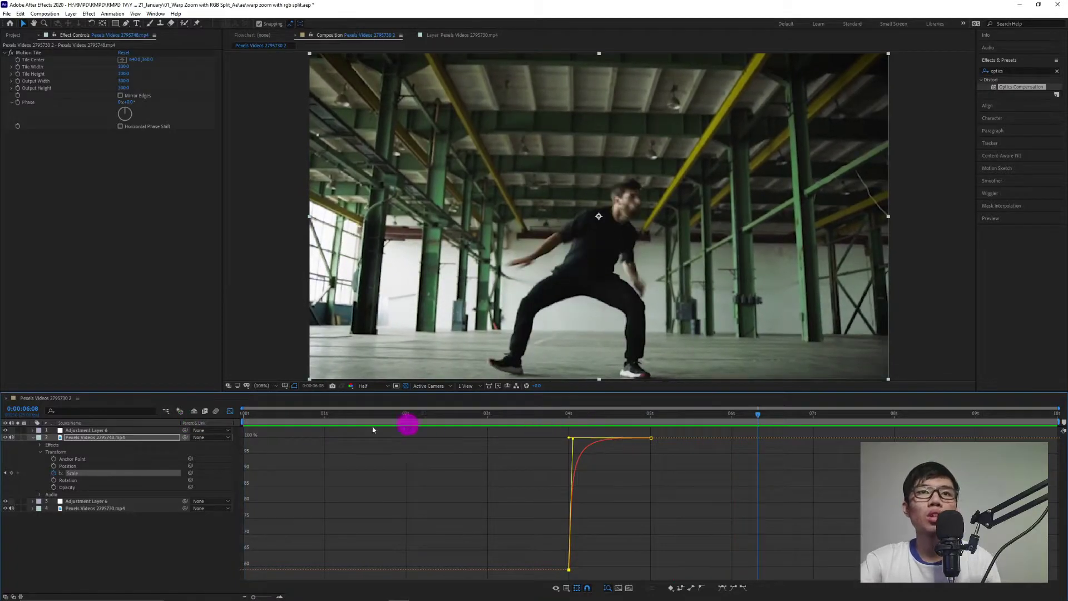
click(231, 412)
click(33, 438)
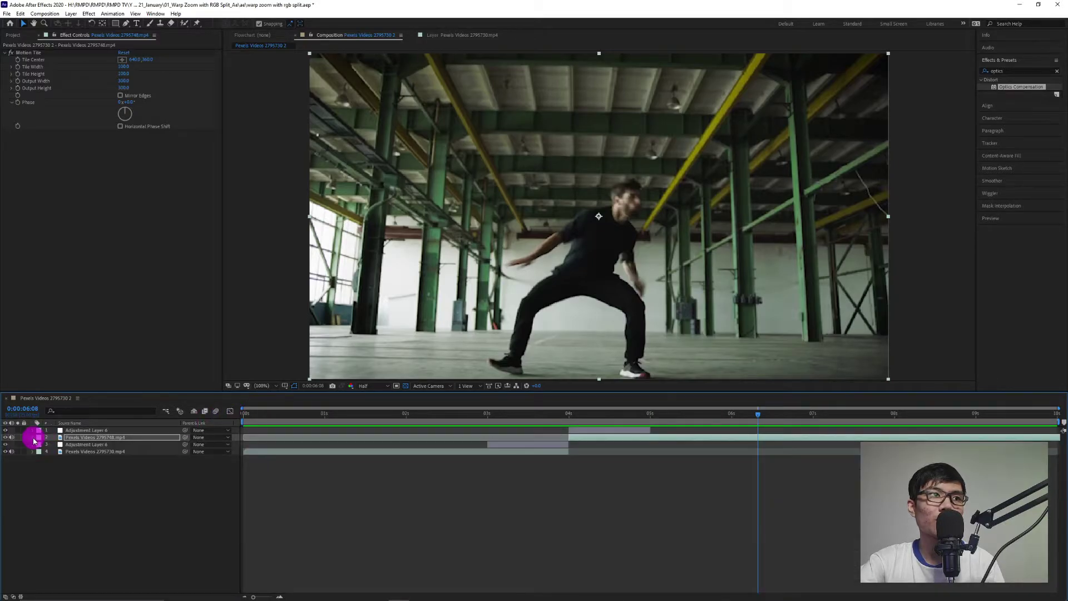
Preview the whole transition from 0:00:00:15 and park the playhead just before 3 s.
drag(522, 420, 550, 424)
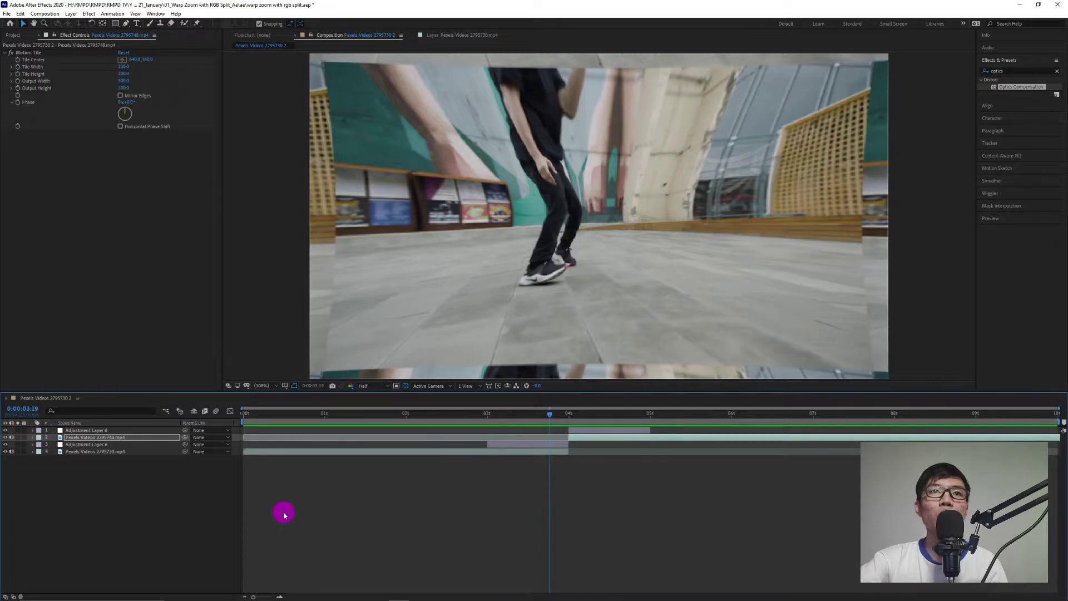
click(291, 422)
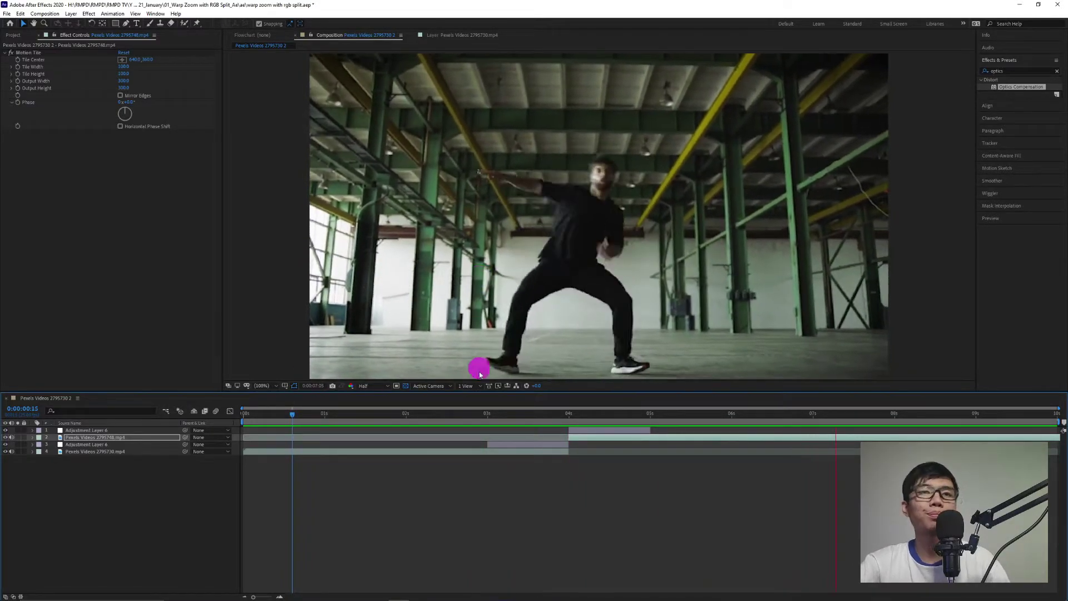
click(483, 415)
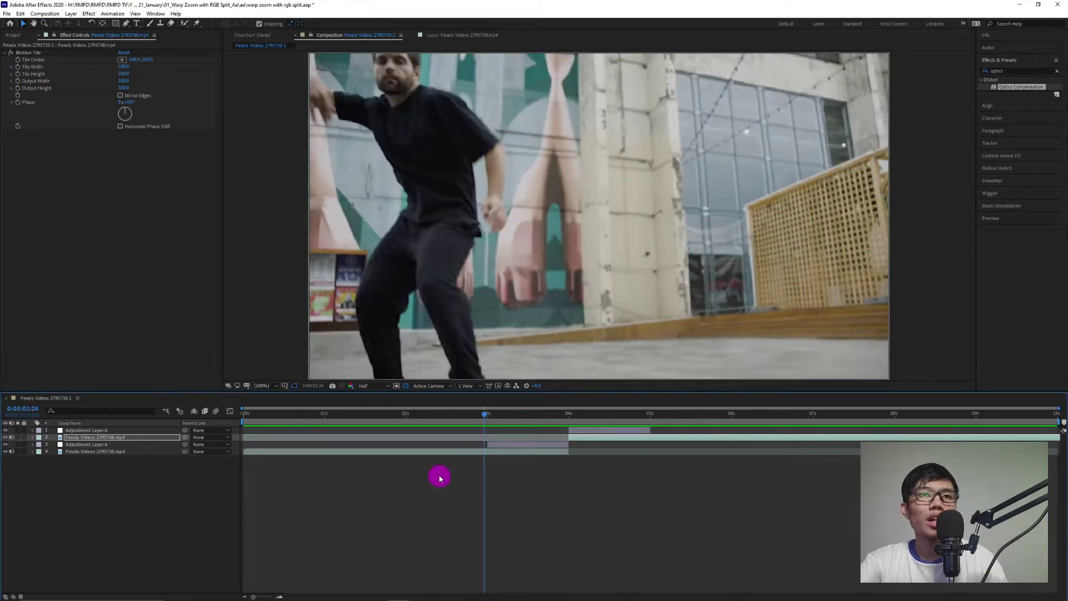
Duplicate the first clip's layer three times.
click(462, 451)
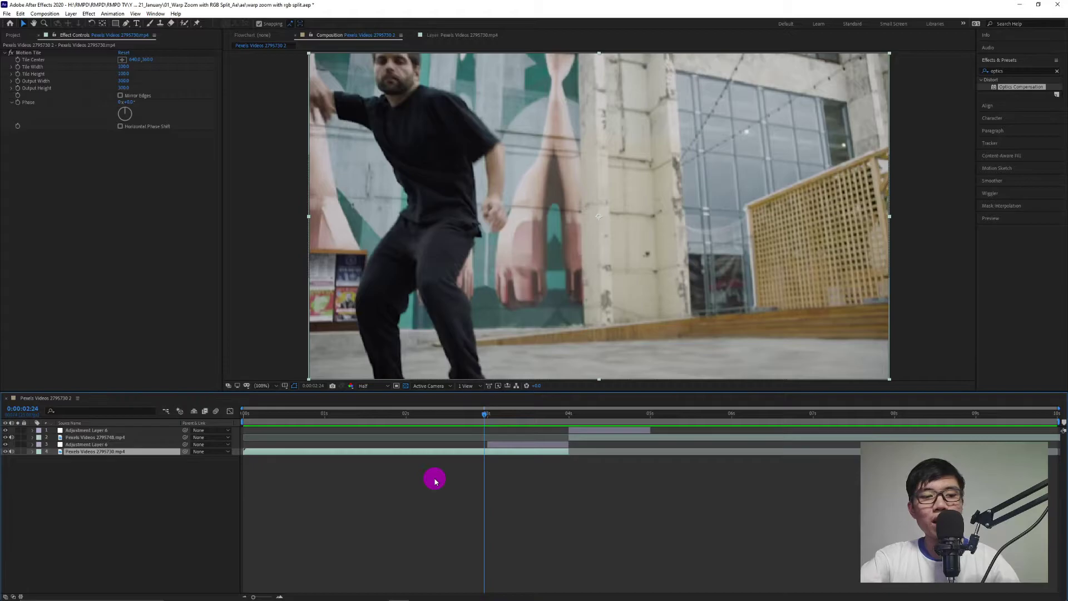
key(ctrl+d)
key(ctrl+d)
key(ctrl+d)
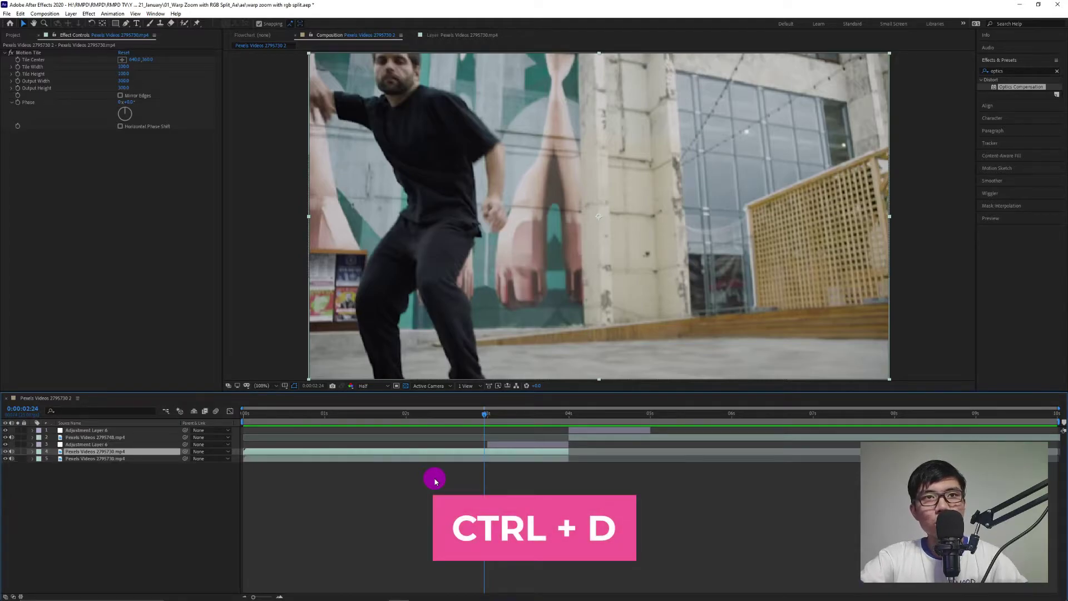
Trim the start of the first clip's three duplicates together to the 3 s mark, aligned with the adjustment layer.
shift+click(250, 460)
shift+click(250, 467)
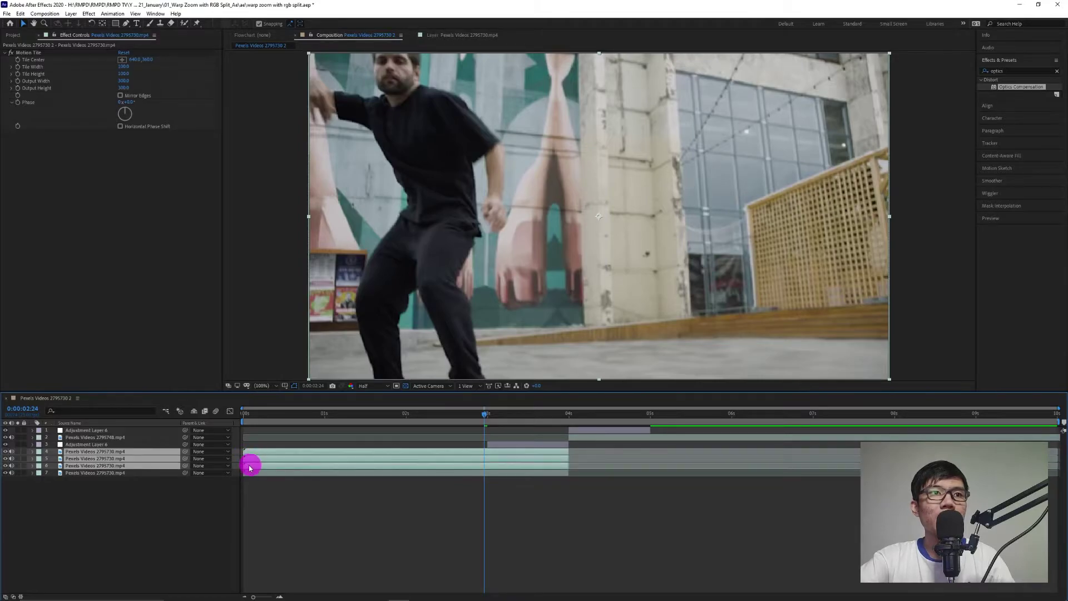
drag(258, 460, 486, 486)
Duplicate the second clip's layer three times.
click(608, 432)
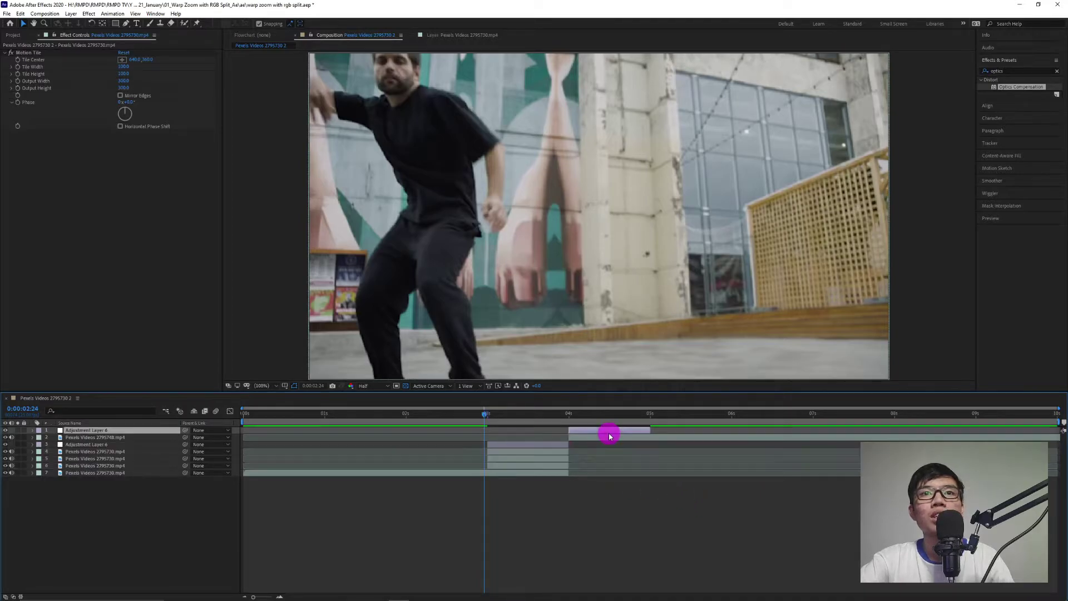
click(608, 440)
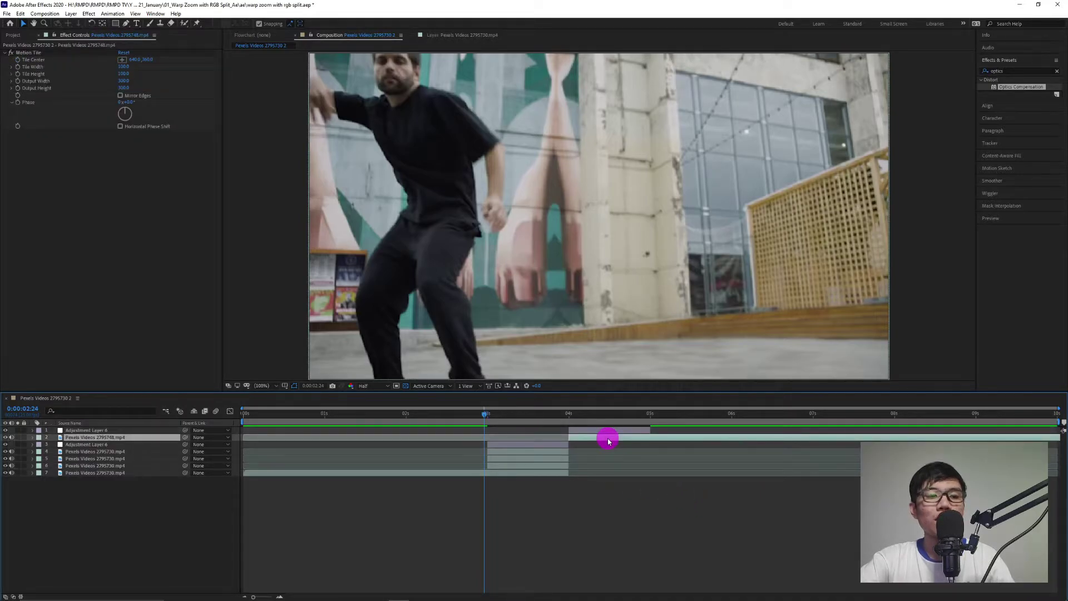
key(ctrl+d)
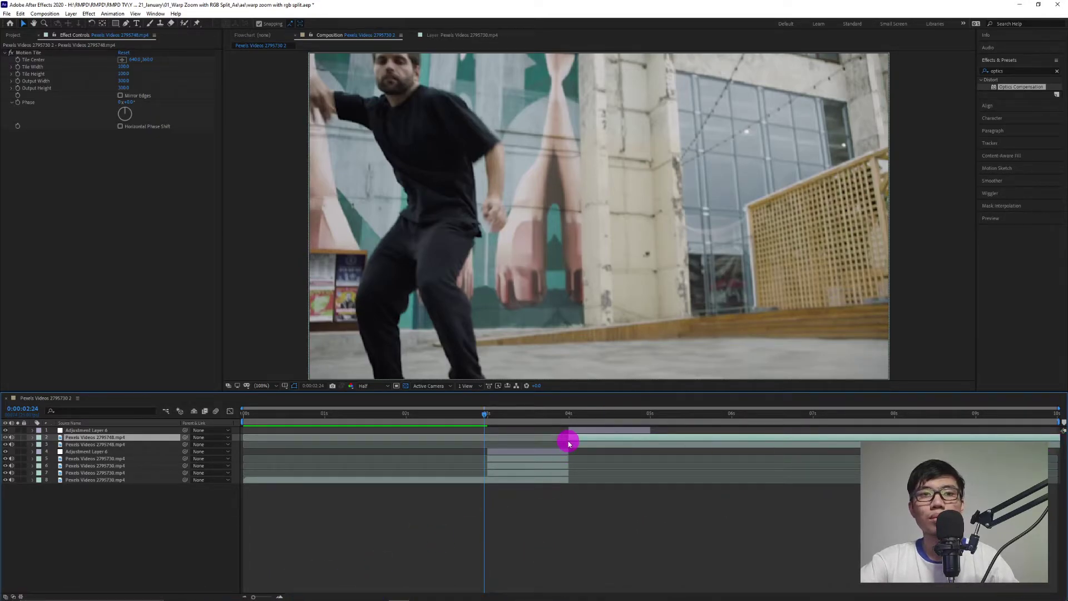
key(ctrl+d)
key(ctrl+d)
Trim the second clip's three duplicates together to end at the 5 s mark, matching the uppermost adjustment layer.
shift+click(619, 445)
shift+click(617, 452)
drag(619, 439, 351, 452)
drag(982, 436, 649, 437)
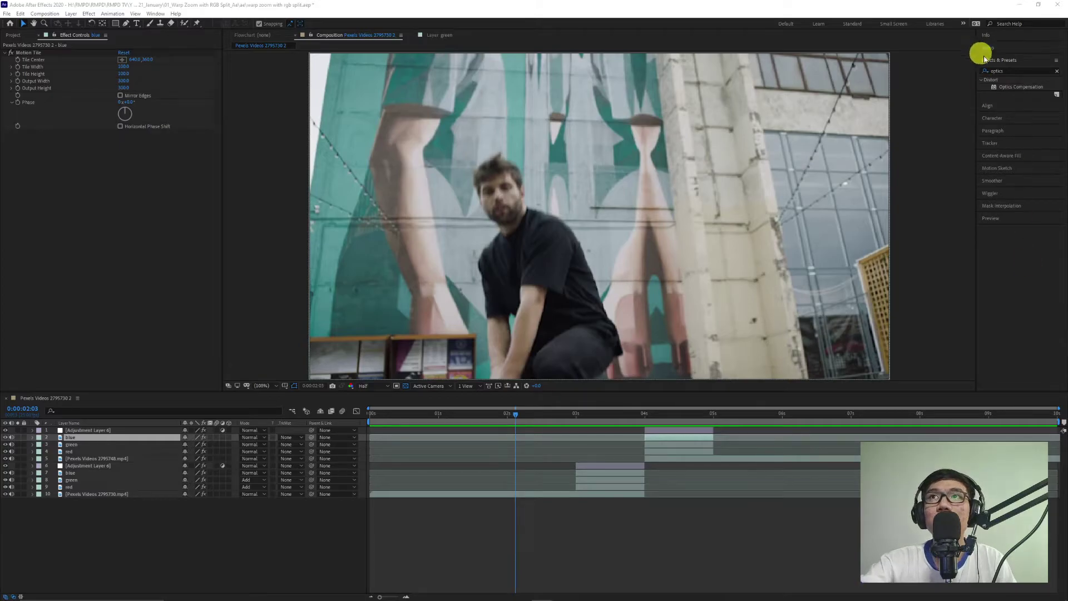
Find the Set Channels effect and apply it to the first clip's red, green and blue layers.
click(1018, 71)
text(set chann)
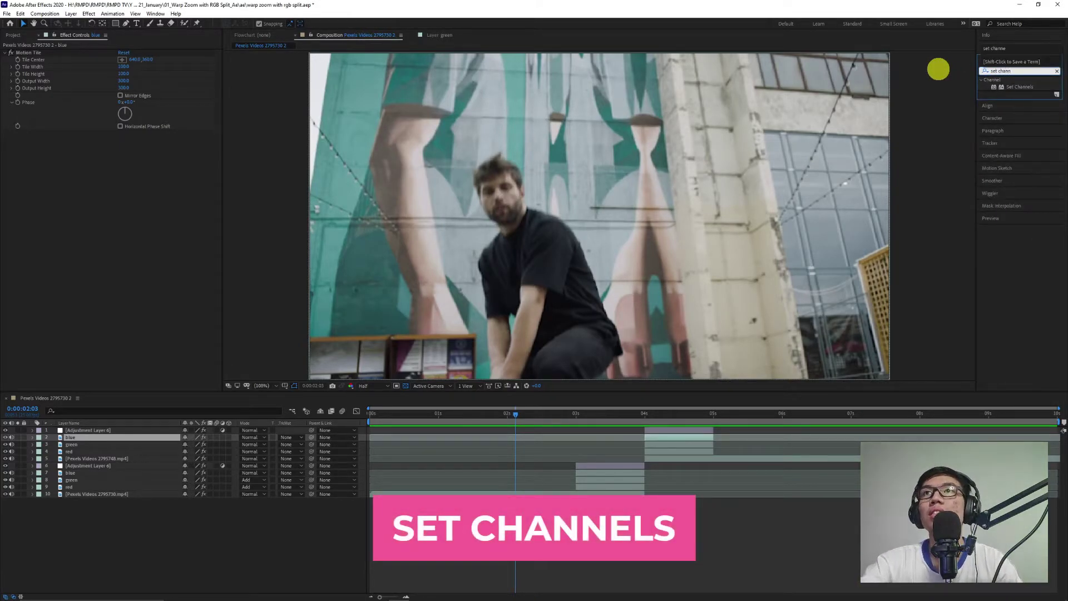
mouse_move(1029, 90)
mouse_down()
mouse_move(890, 130)
mouse_move(839, 158)
mouse_move(966, 95)
mouse_move(1027, 92)
mouse_up()
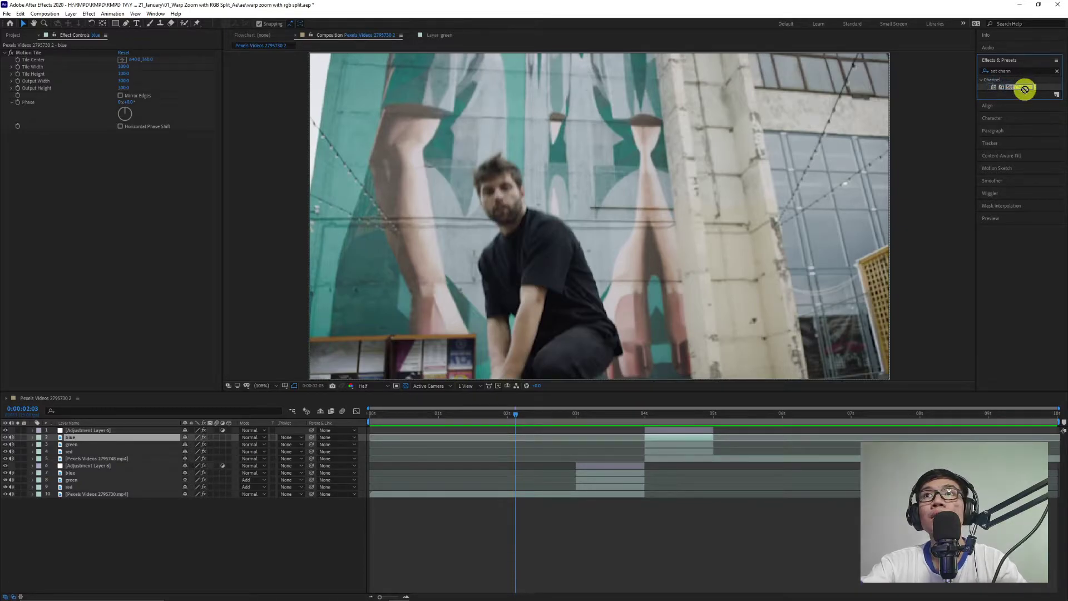
click(84, 480)
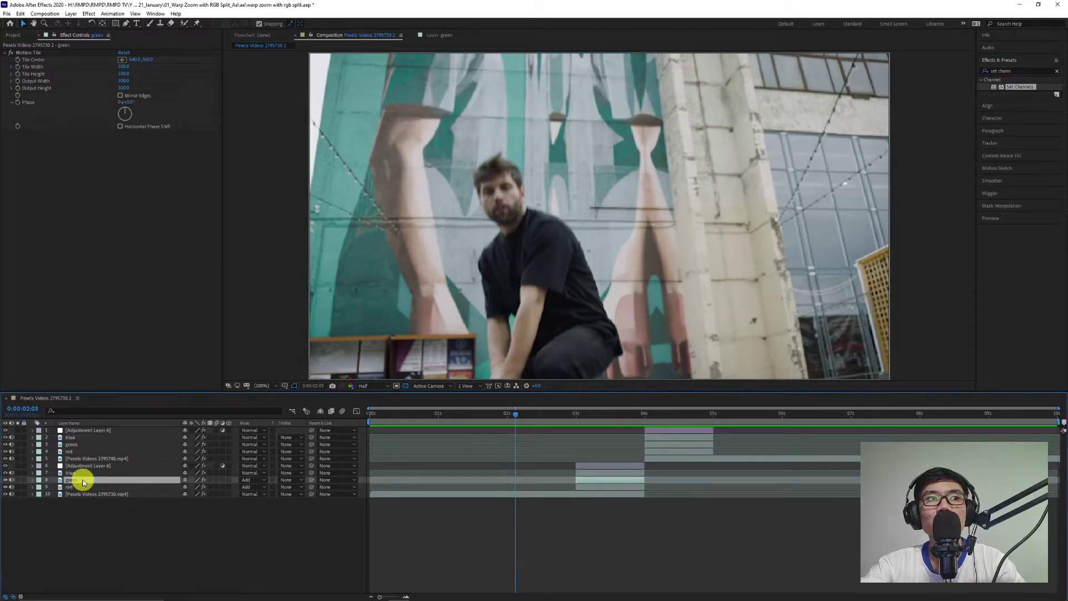
click(83, 474)
click(82, 453)
click(83, 445)
click(83, 439)
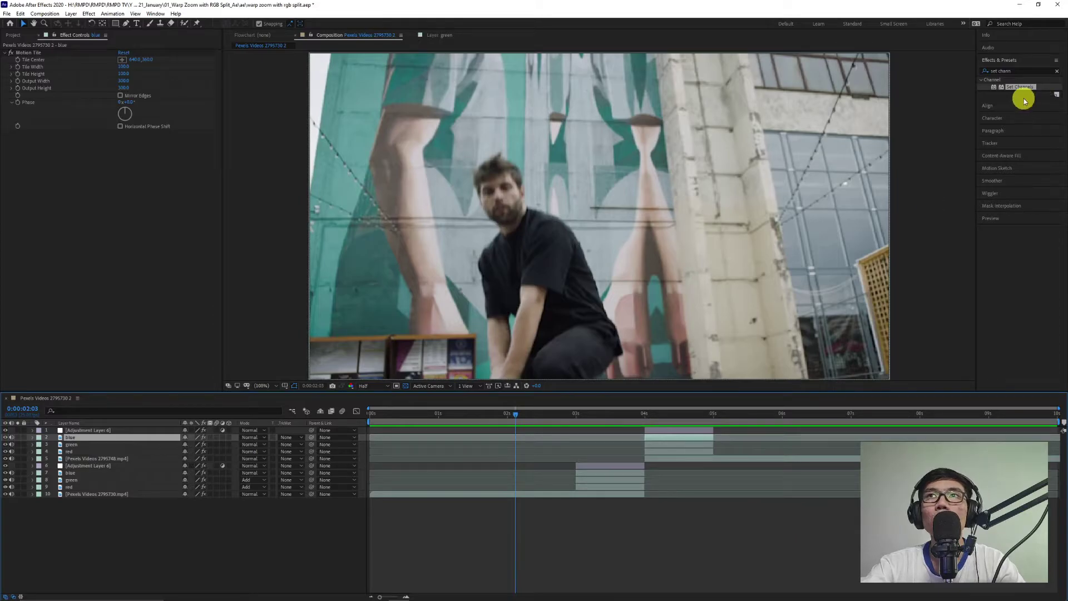
drag(1017, 89, 615, 486)
drag(1016, 87, 607, 479)
drag(1029, 87, 619, 472)
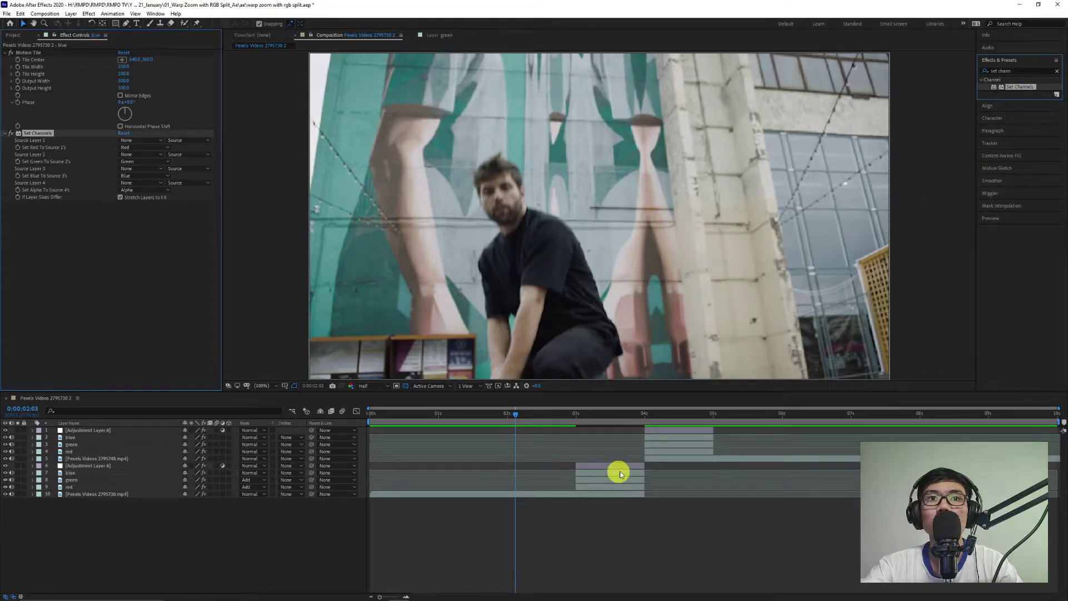
Apply Set Channels to the second clip's red, green and blue layers.
drag(1004, 88, 686, 452)
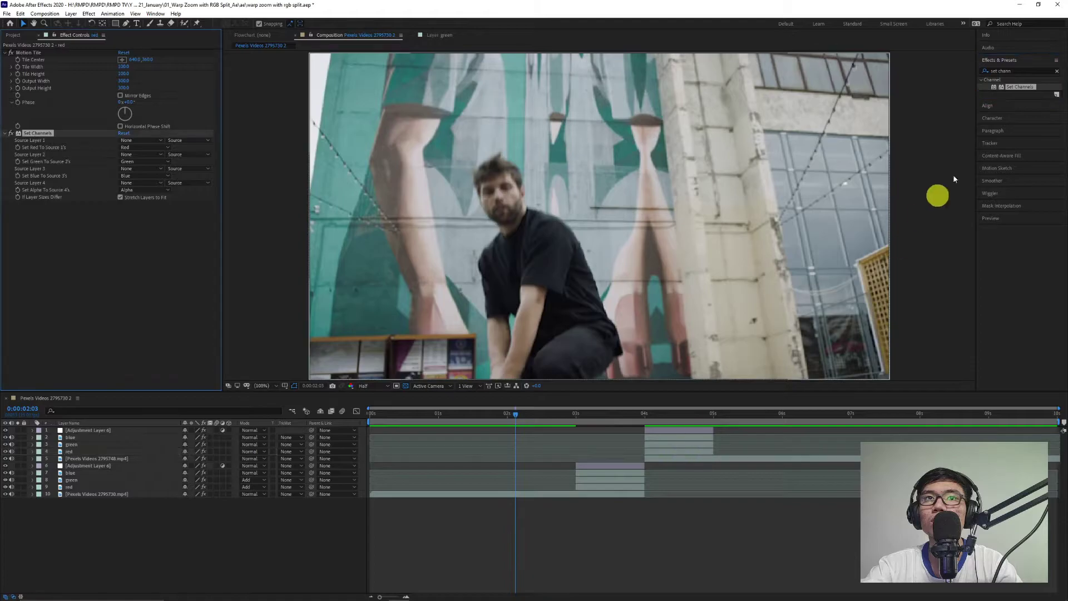
drag(1030, 86, 703, 444)
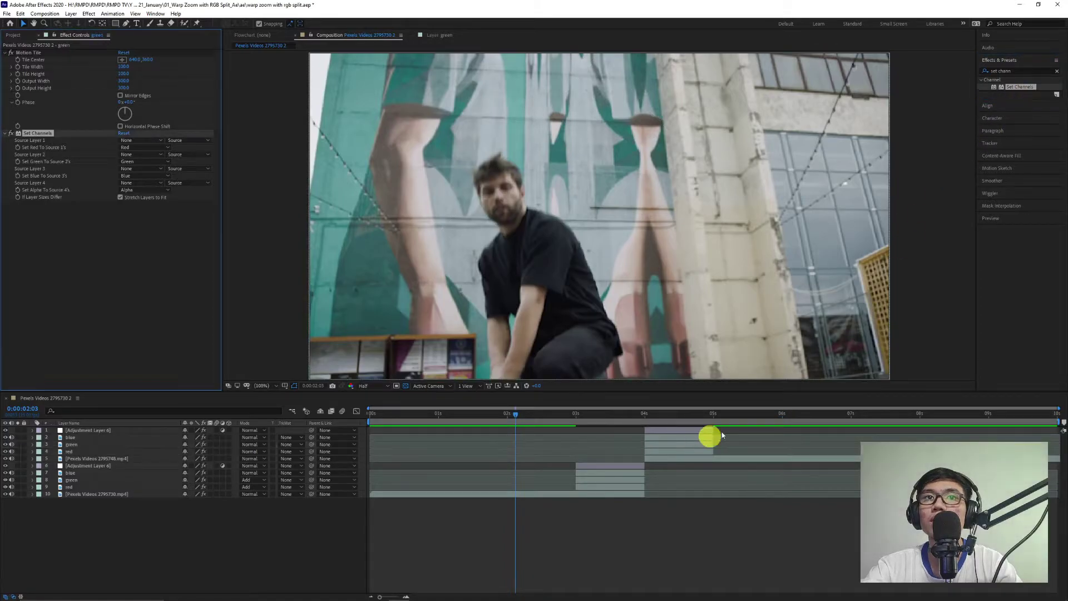
drag(1011, 88, 688, 437)
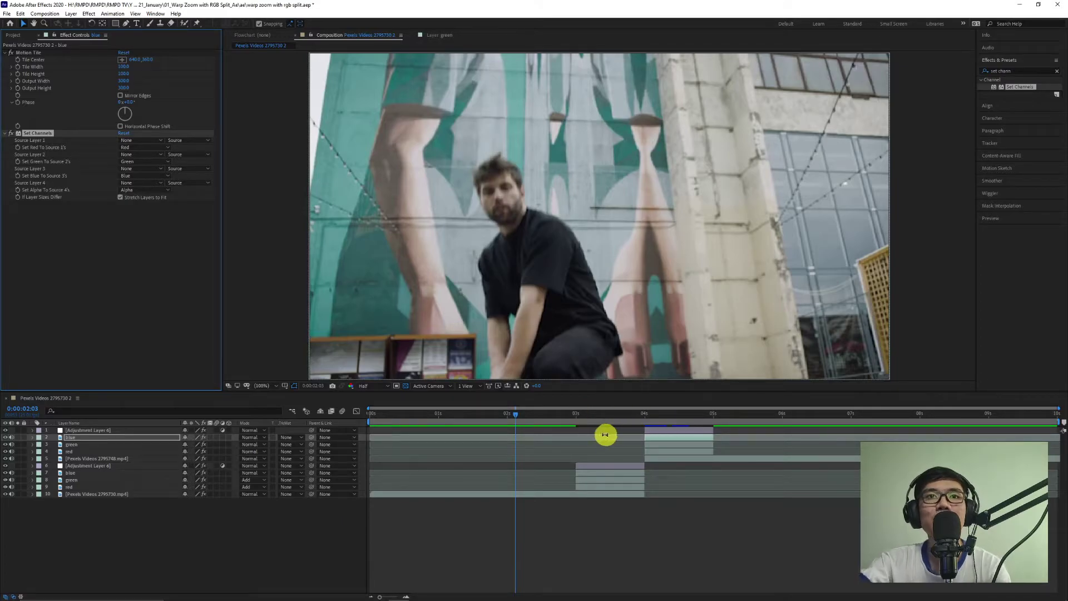
At 0:00:03:06, configure Set Channels on the first clip's red layer with green and blue Off and alpha set to Red.
drag(576, 418, 610, 440)
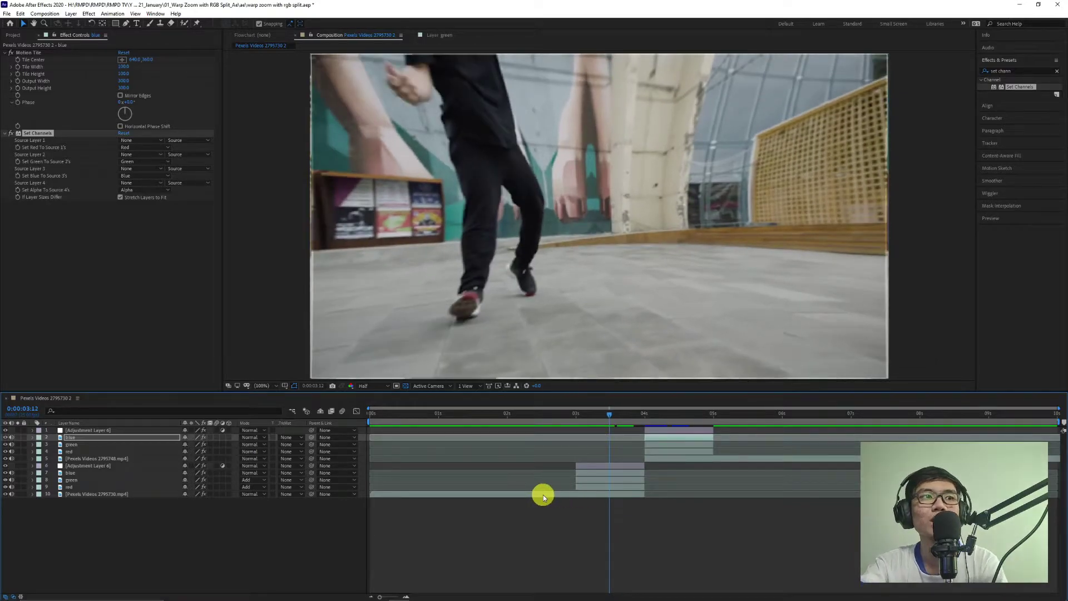
drag(604, 414, 593, 416)
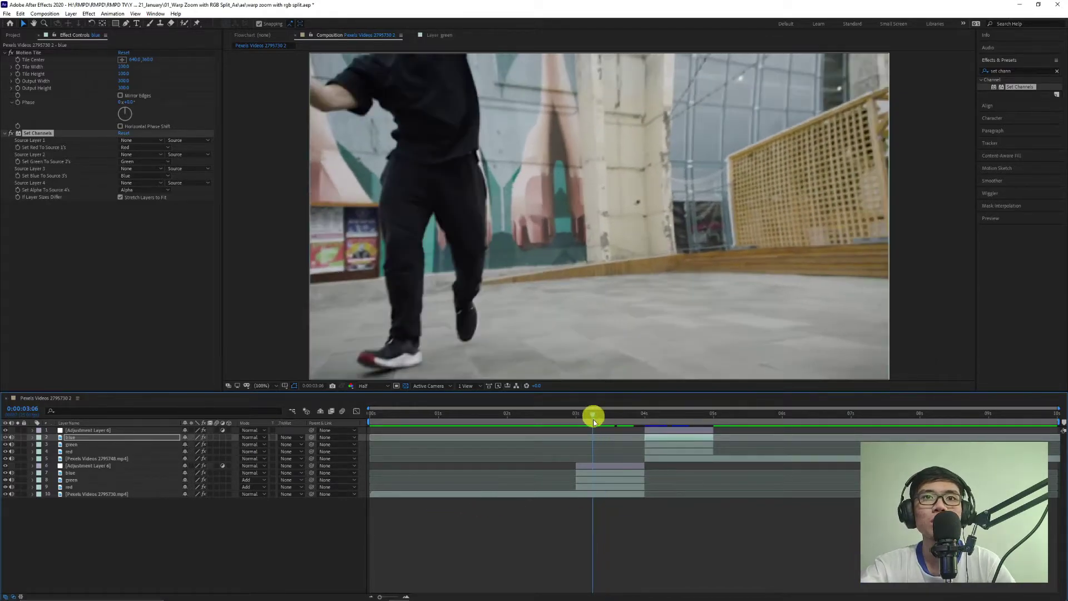
click(602, 489)
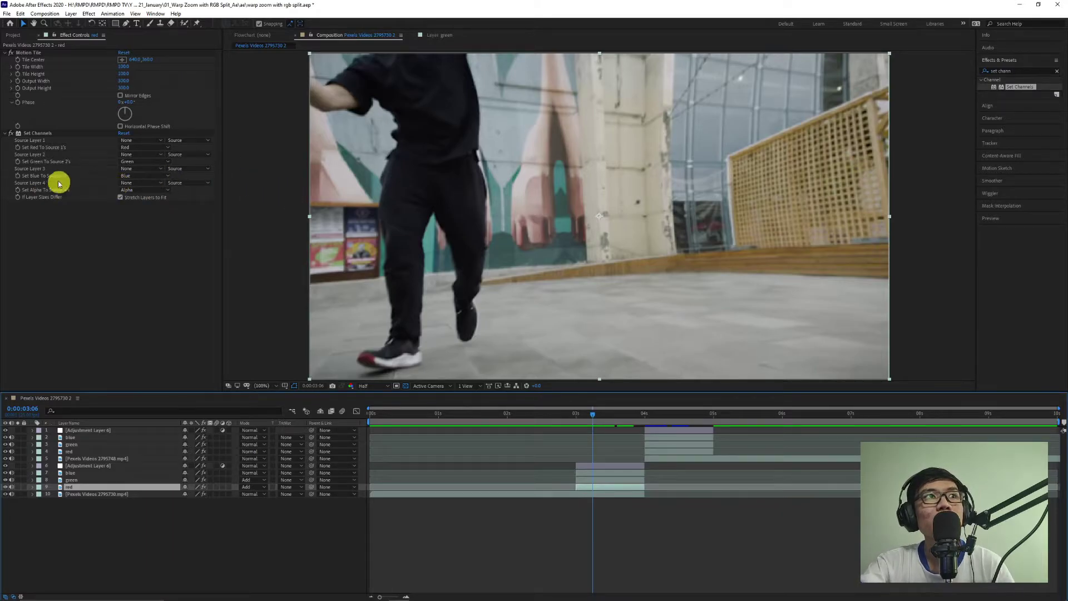
click(147, 164)
click(138, 253)
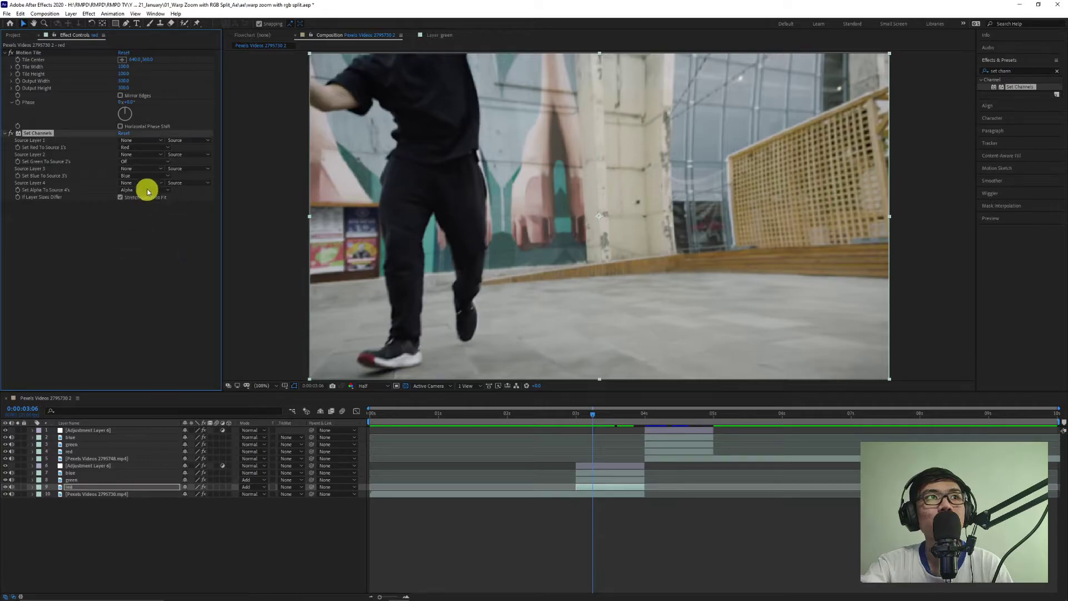
click(146, 176)
click(143, 262)
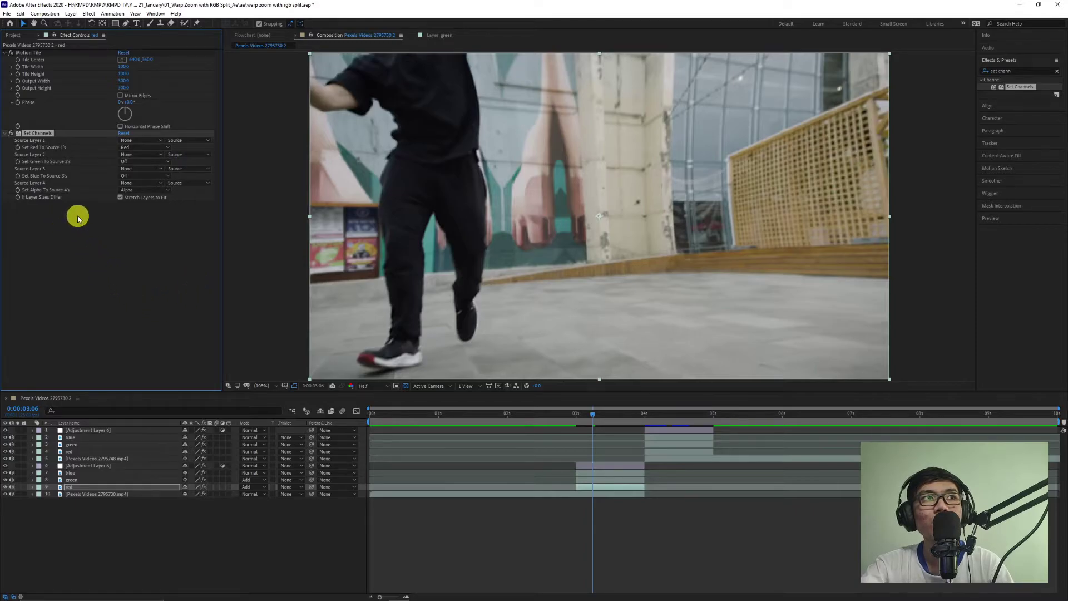
click(151, 191)
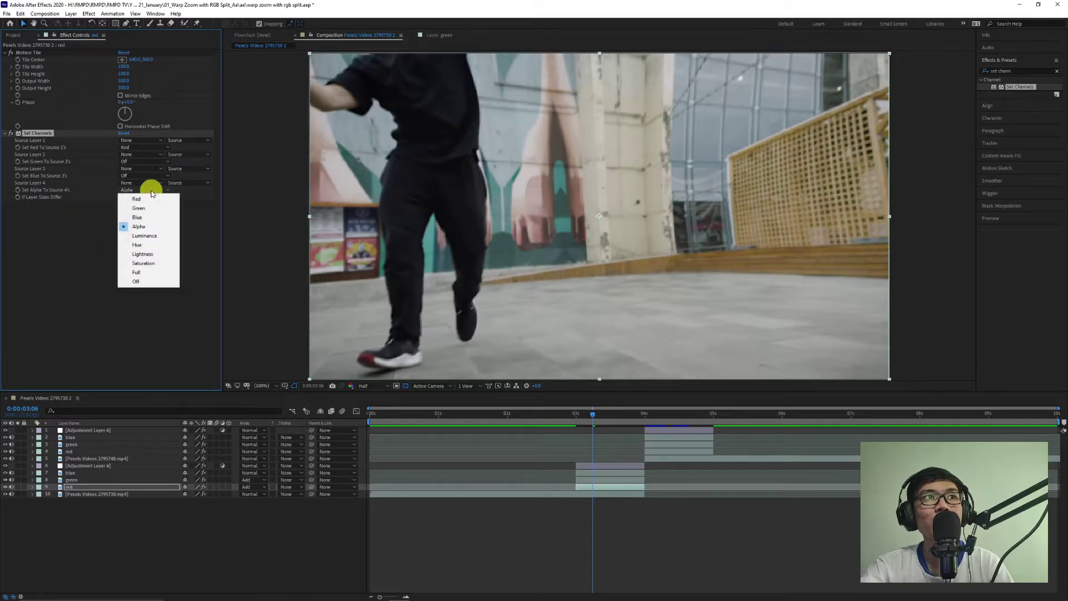
click(147, 200)
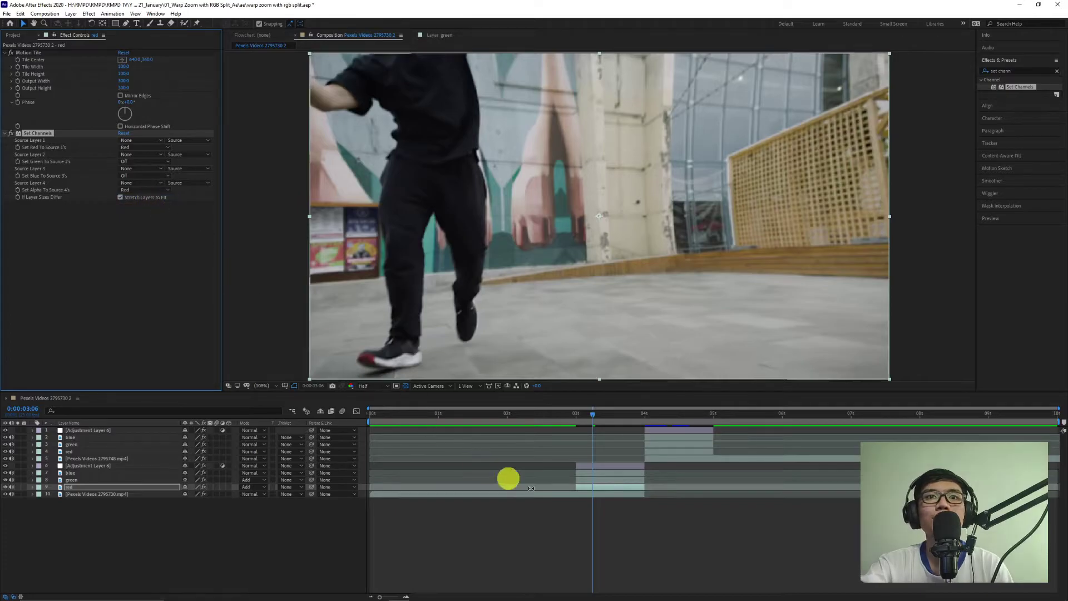
Set the blending mode of the first clip's red layer to Color Dodge.
click(446, 563)
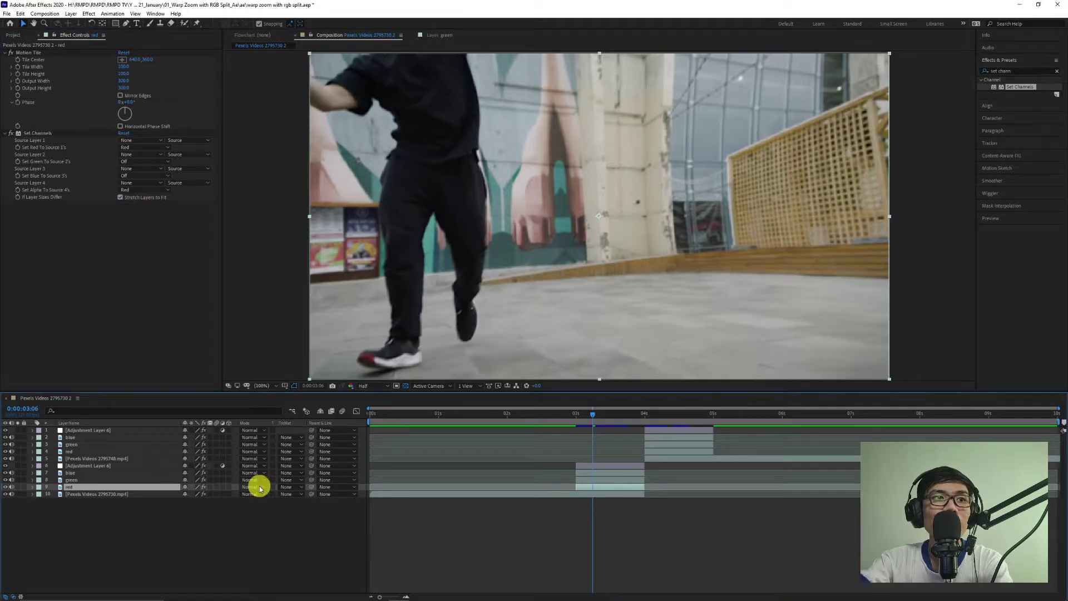
click(260, 485)
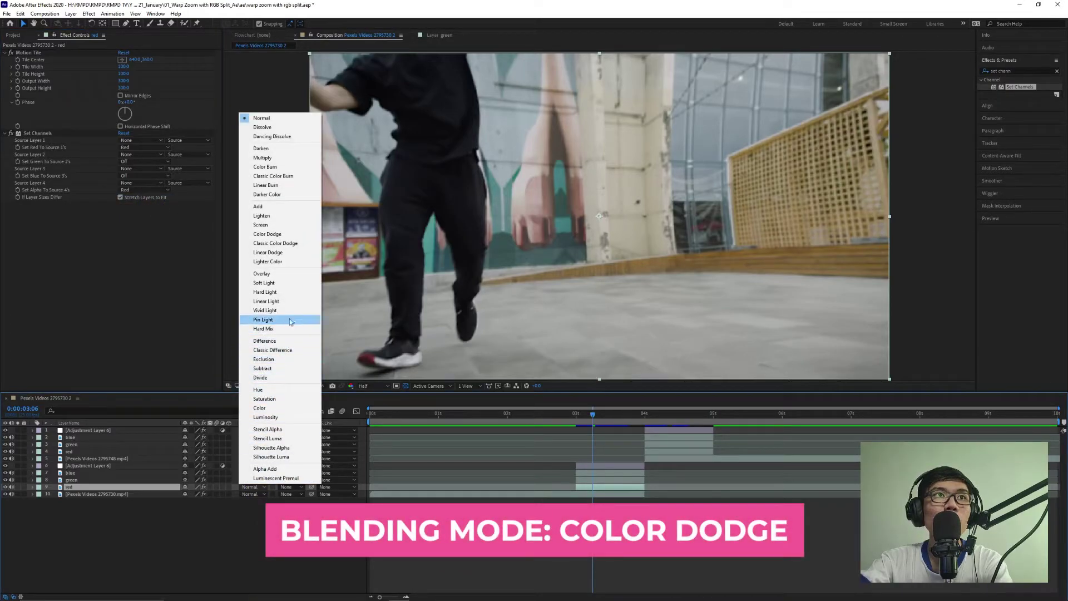
click(298, 235)
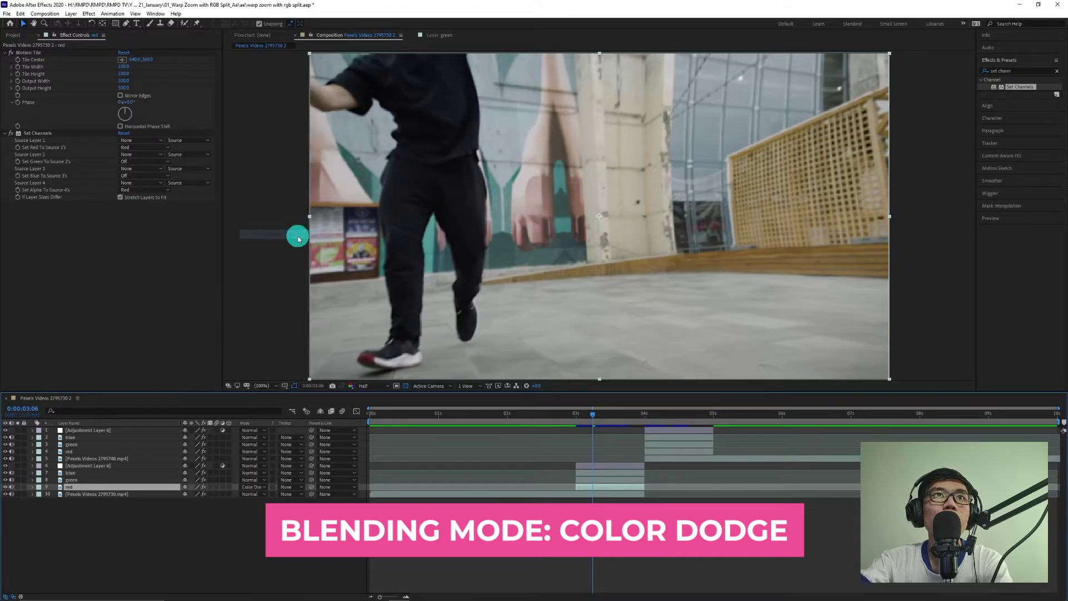
On the first clip's green layer, set the Set Channels red and blue to Off and alpha to Green, and blend it with Color Dodge.
click(609, 479)
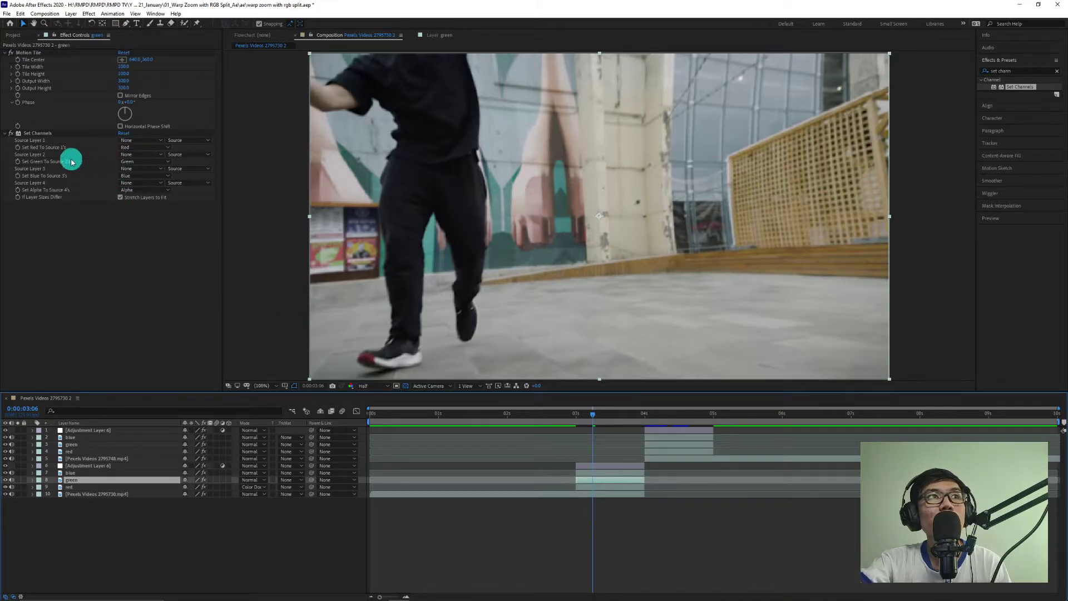
click(141, 148)
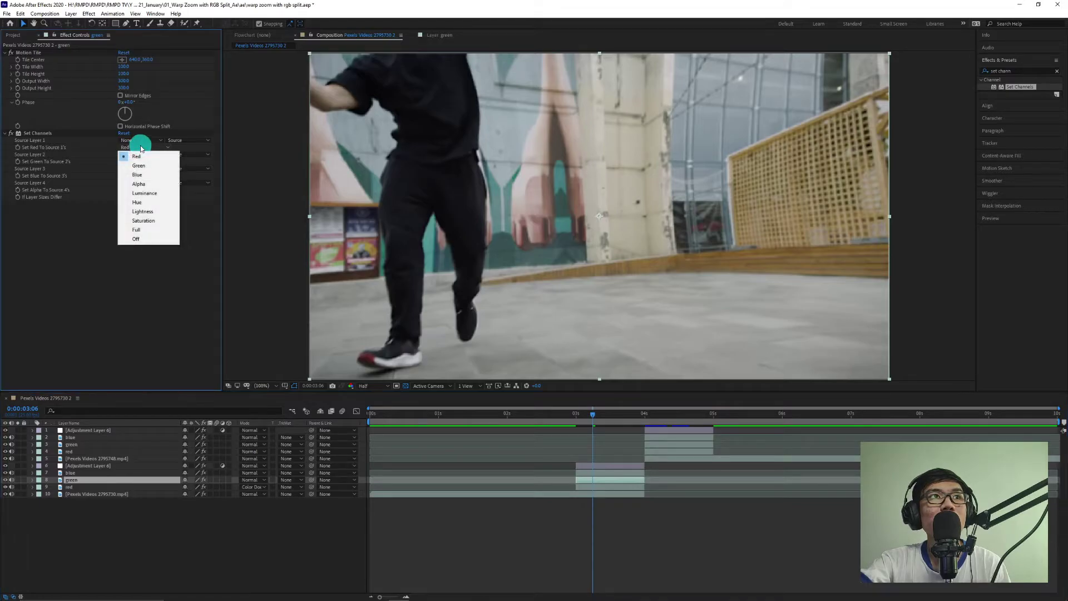
click(142, 239)
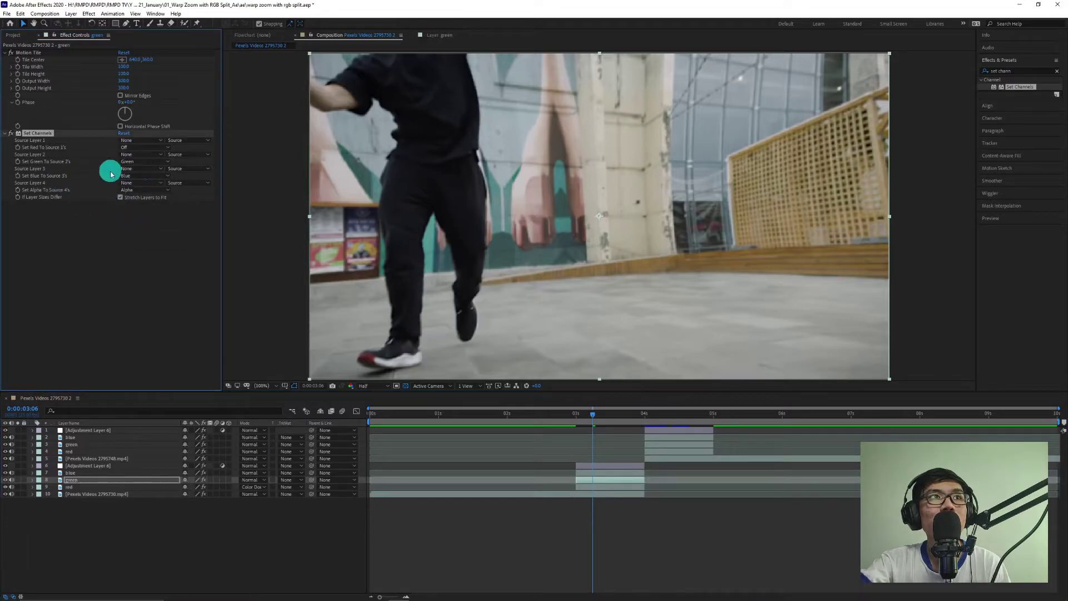
click(139, 177)
click(136, 269)
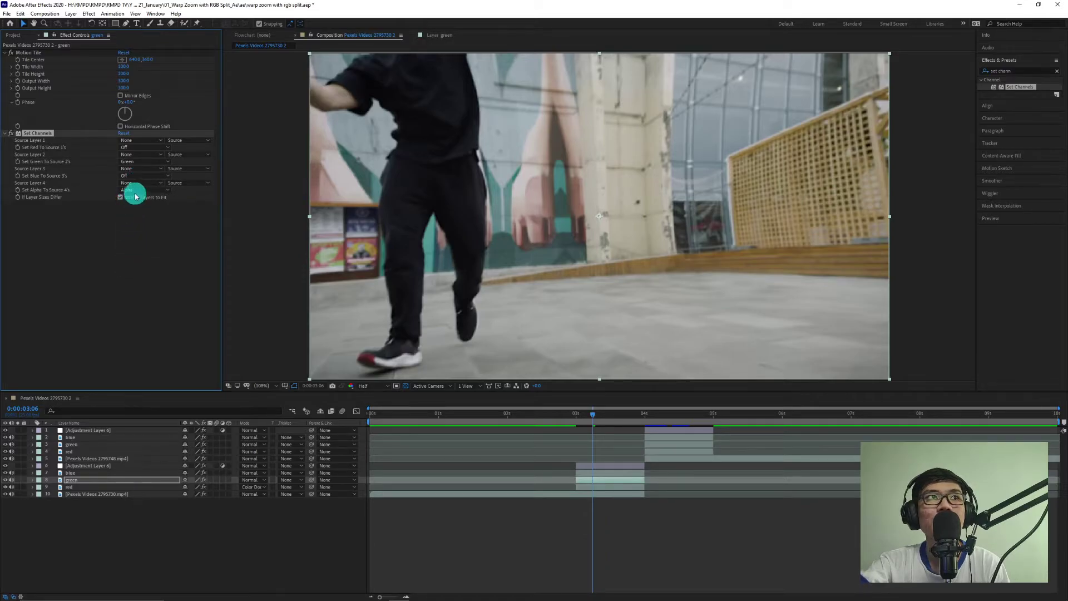
click(136, 189)
click(146, 206)
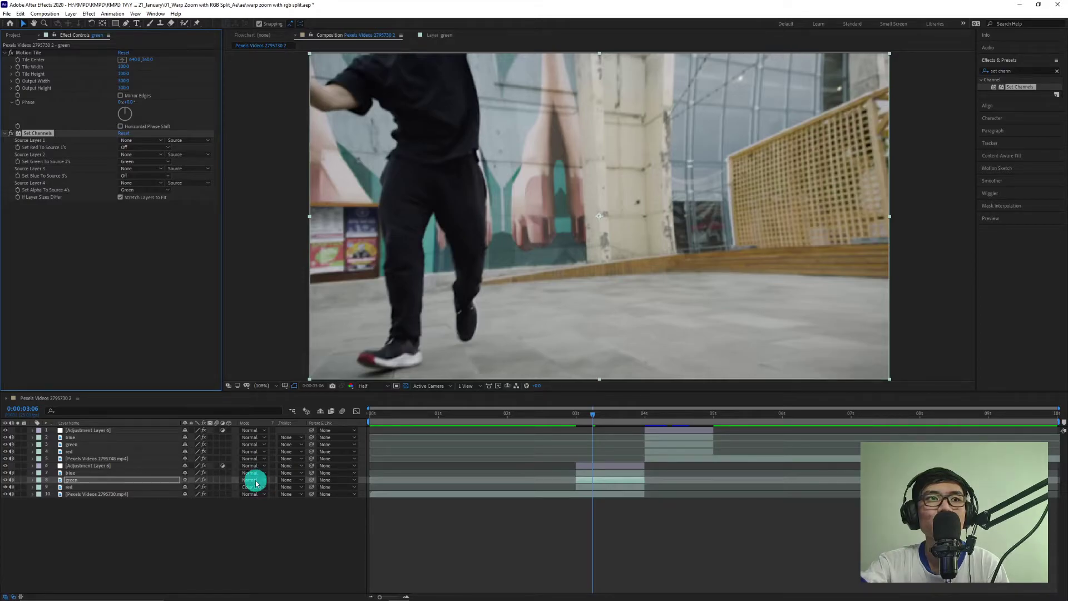
click(255, 481)
click(286, 228)
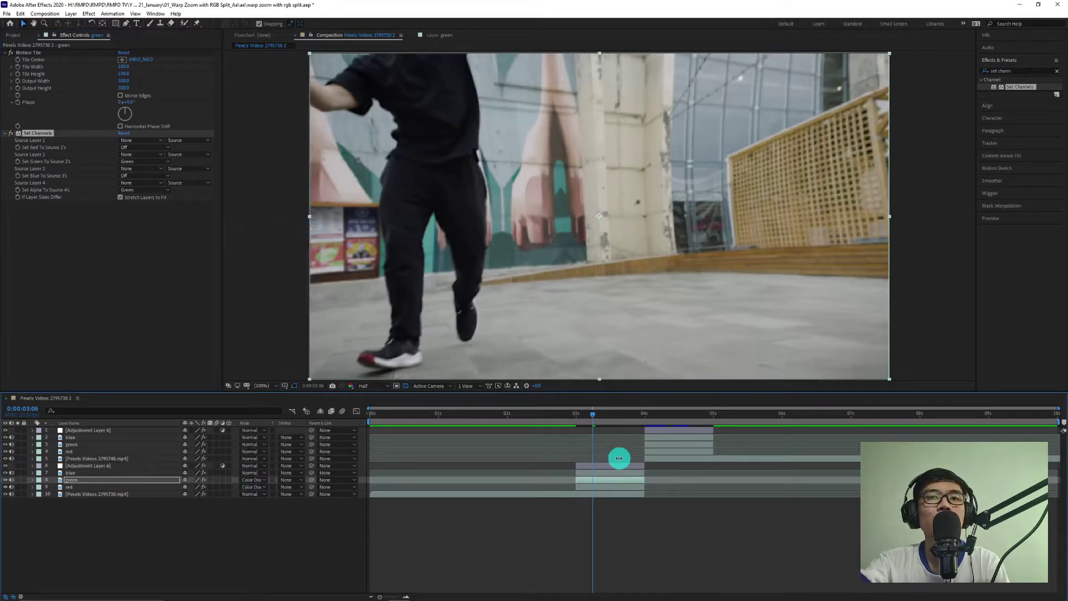
On the first clip's blue layer, set the Set Channels red and green to Off and alpha to Blue, and blend it with Color Dodge.
click(591, 472)
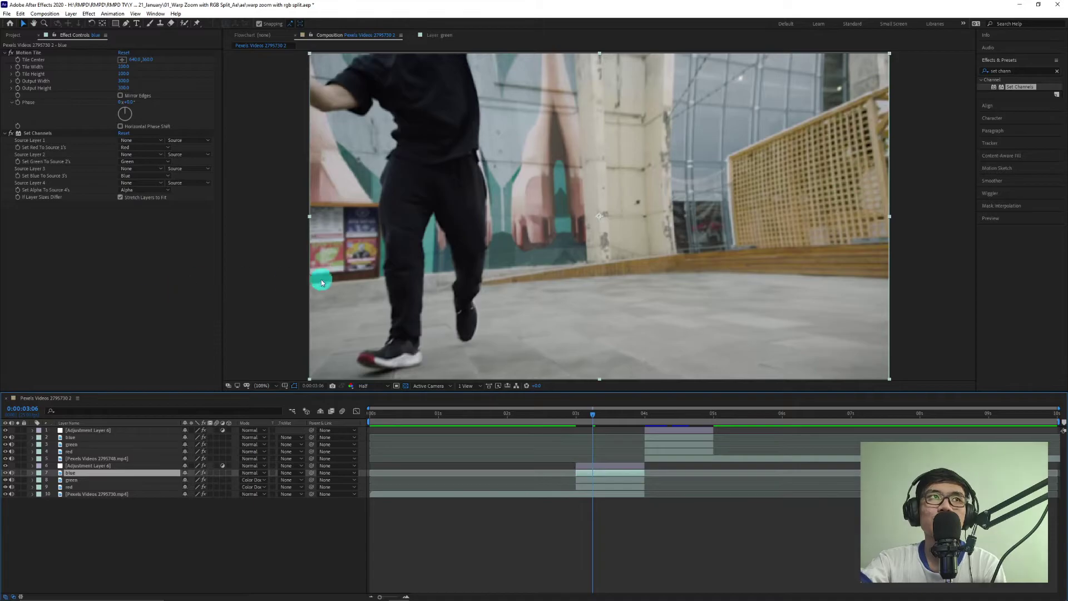
click(143, 148)
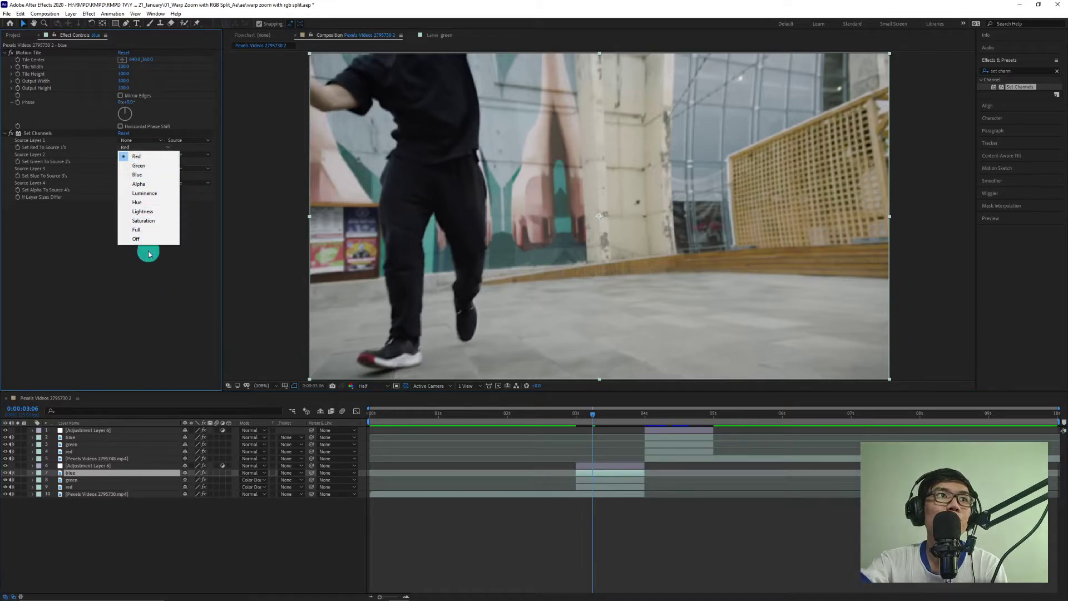
click(145, 239)
click(143, 161)
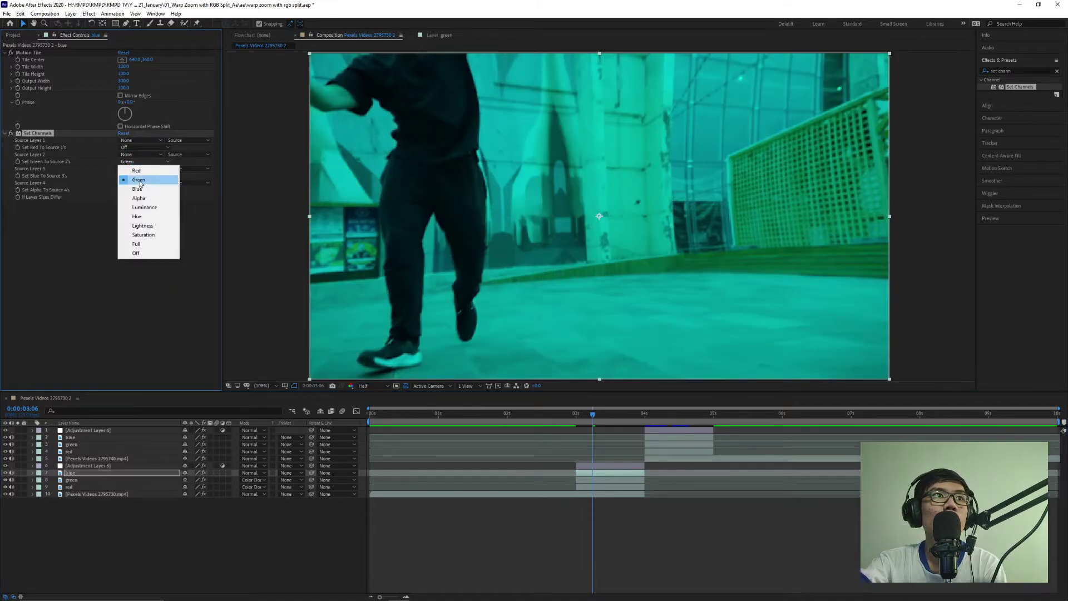
click(136, 254)
click(137, 191)
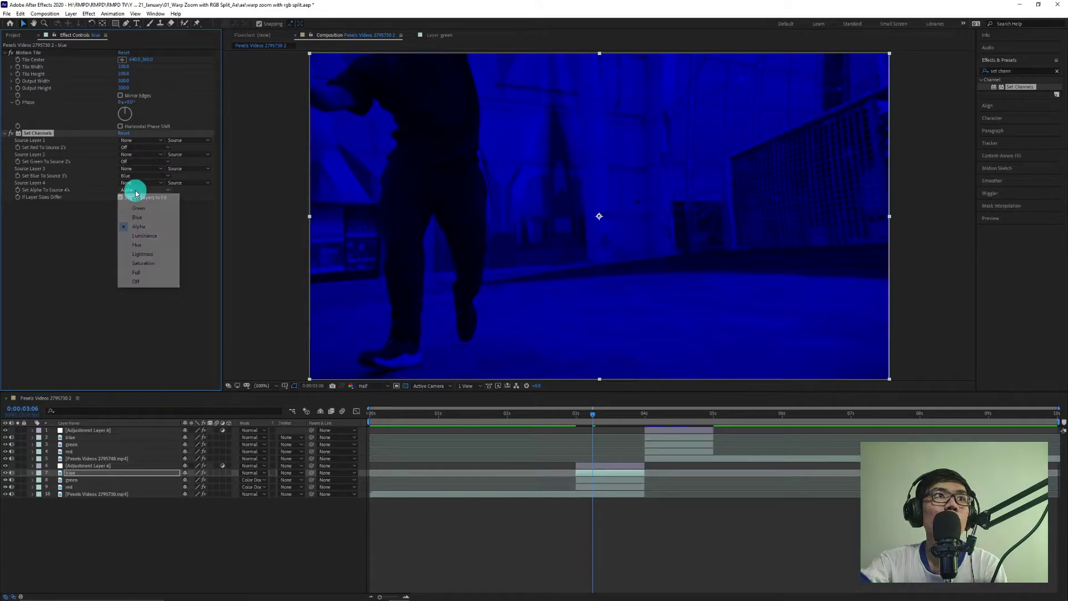
click(139, 217)
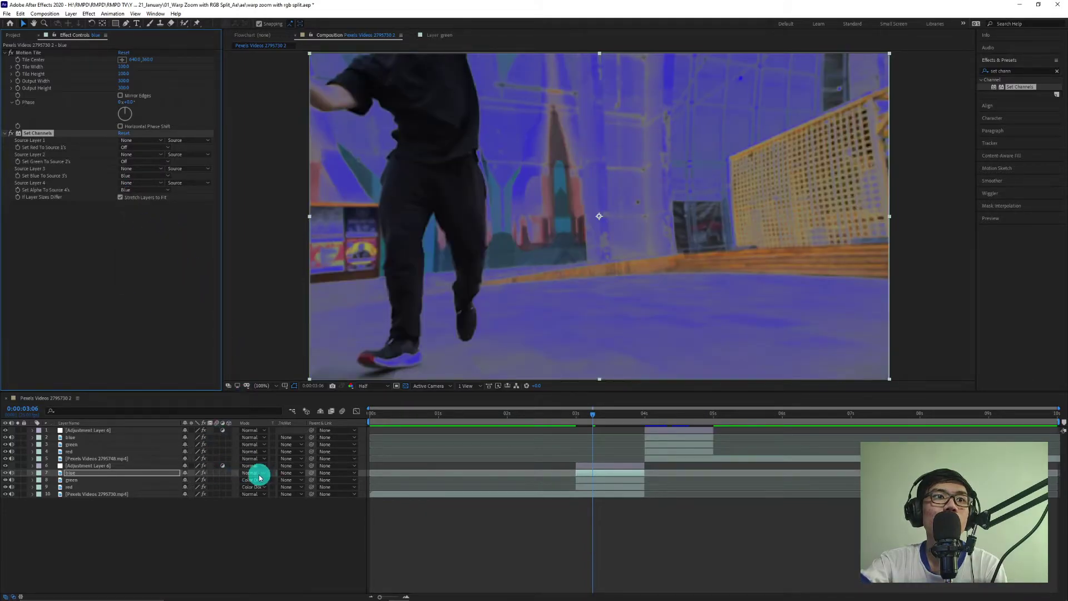
click(253, 473)
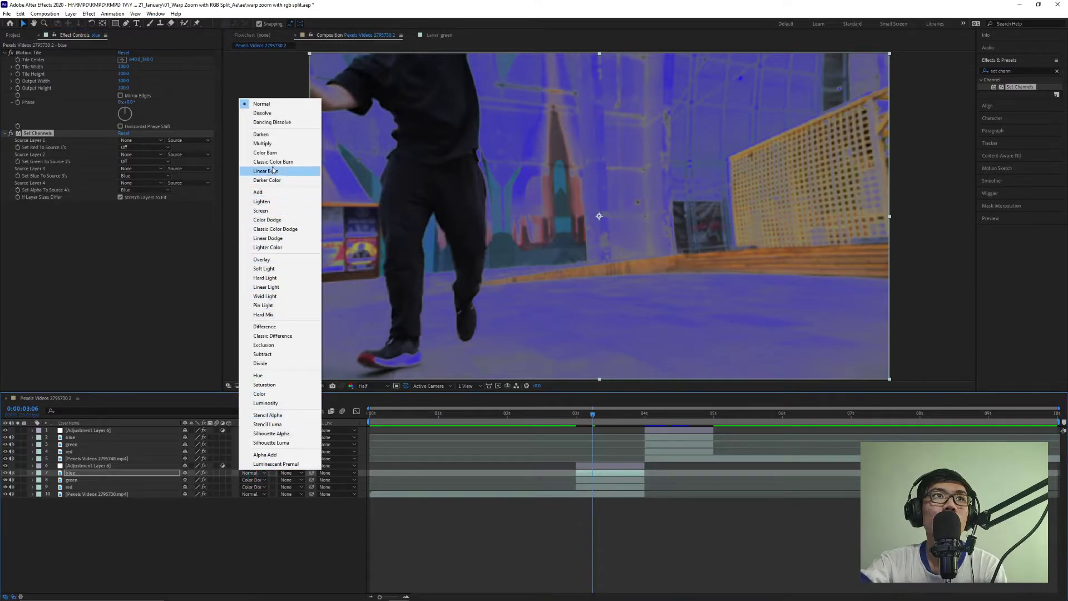
click(282, 220)
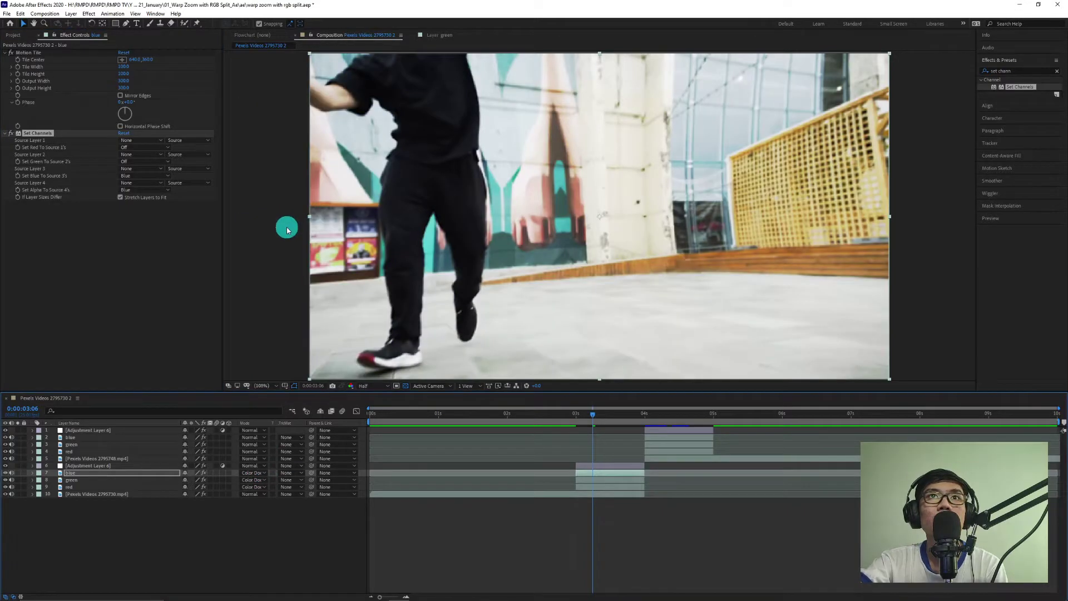
Expand the Transform properties of the first clip's blue, green and red layers in the timeline.
drag(543, 412, 580, 446)
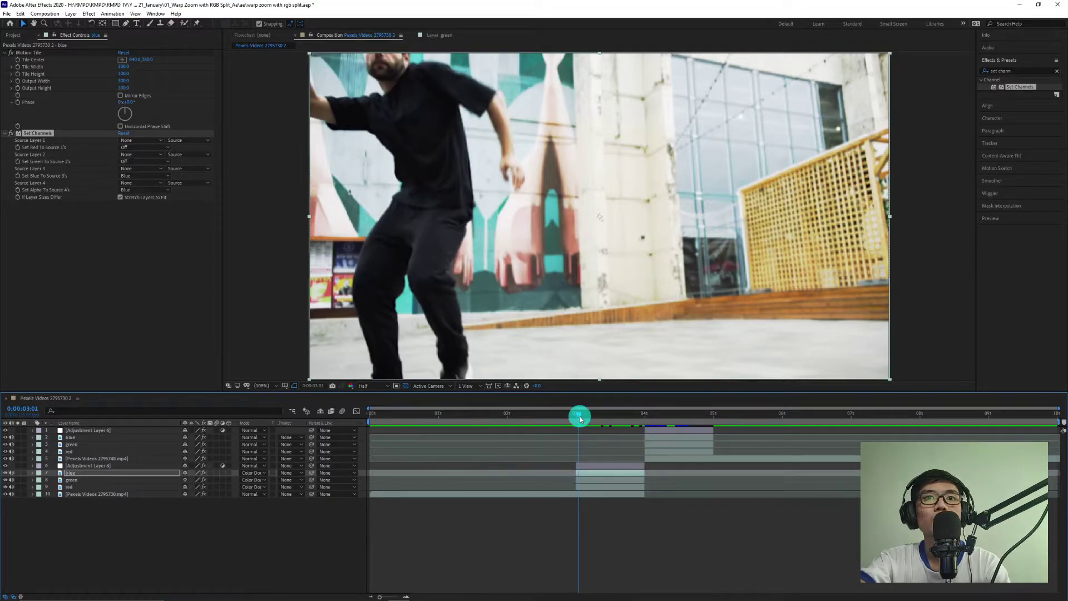
key(ctrl+shift+a)
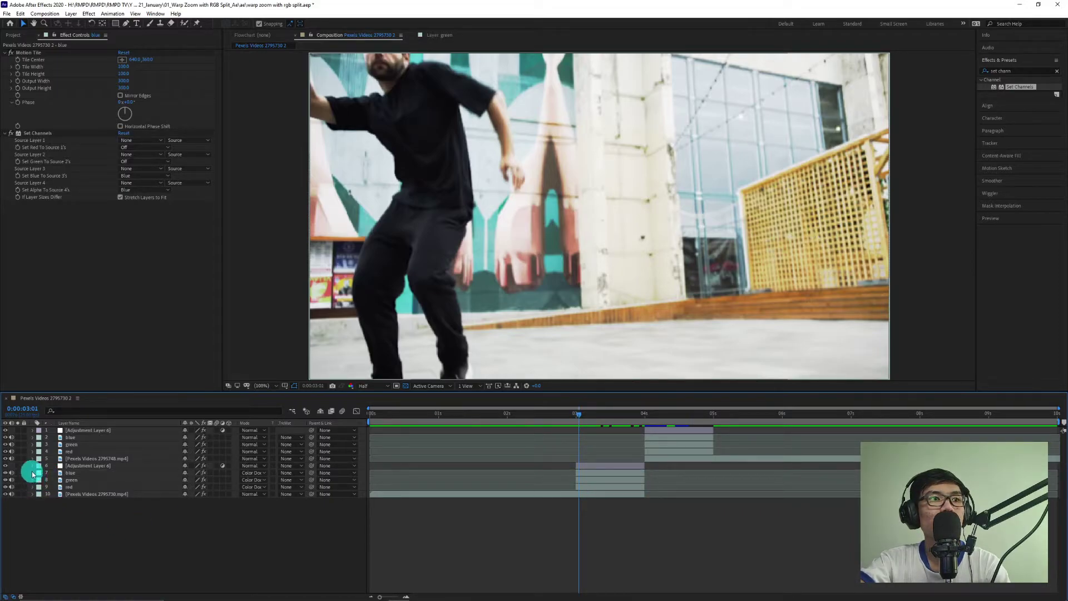
click(31, 473)
click(33, 502)
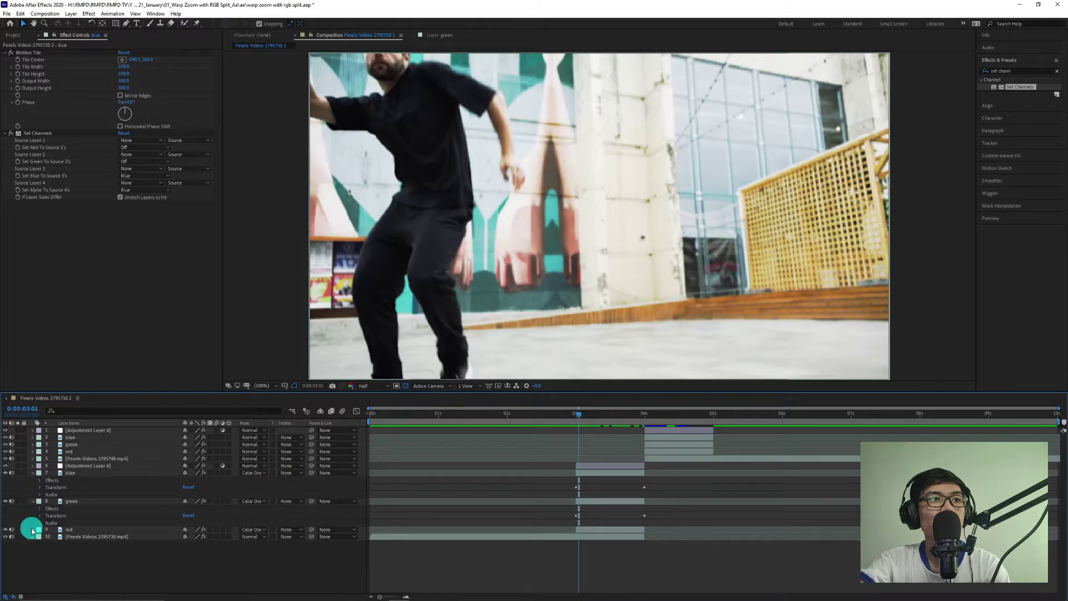
click(33, 530)
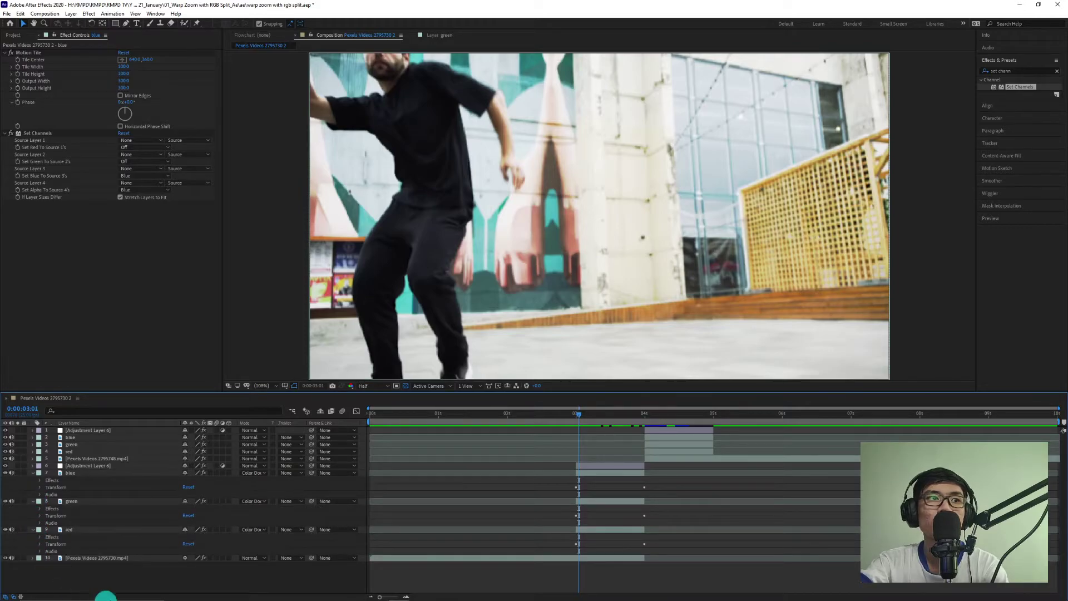
click(40, 544)
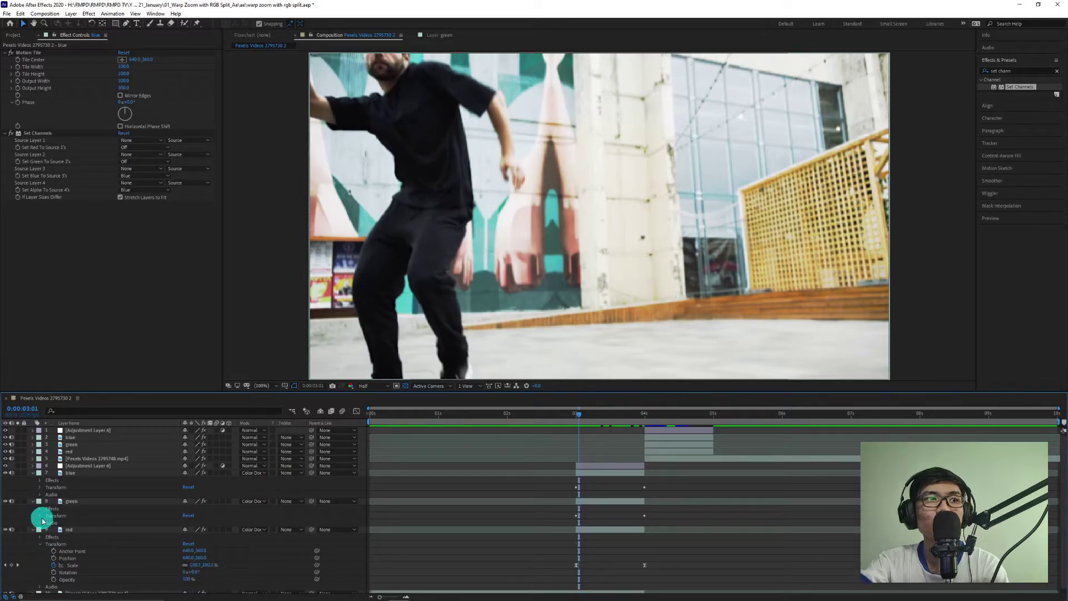
click(41, 515)
click(40, 489)
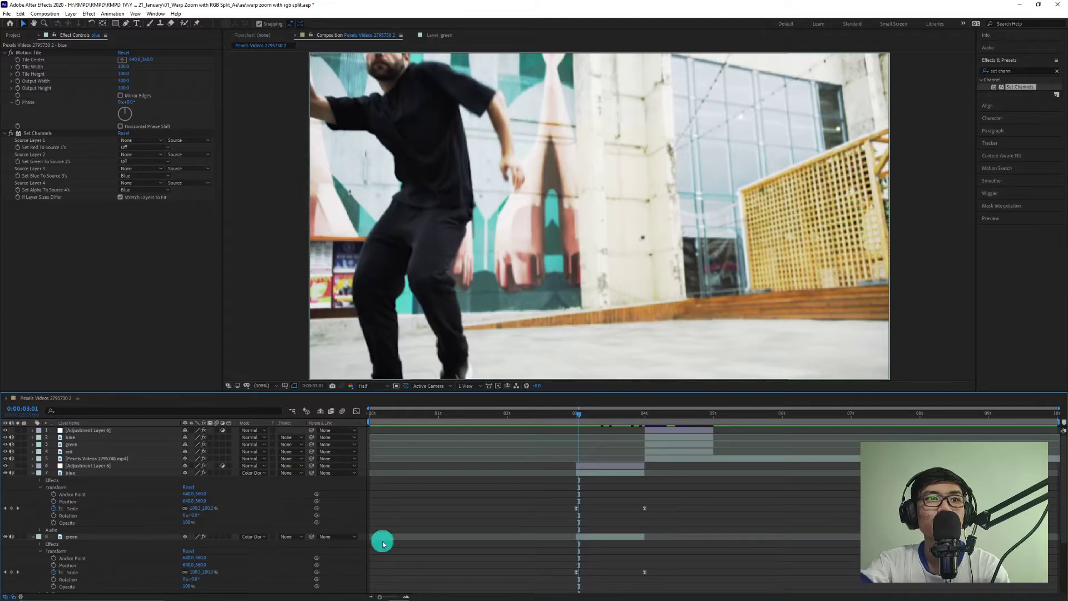
scroll(497, 495, down, 2)
scroll(583, 495, up, 1)
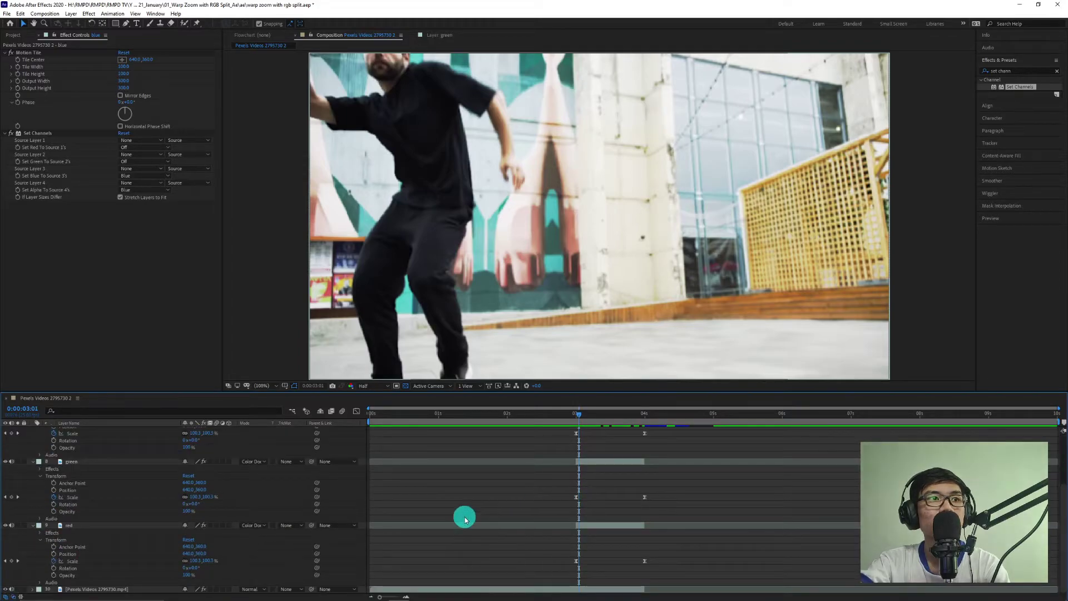
At 0:00:04:00, set the first clip's blue layer Scale to 150% and preview the split around 0:00:03:15.
drag(579, 422, 640, 449)
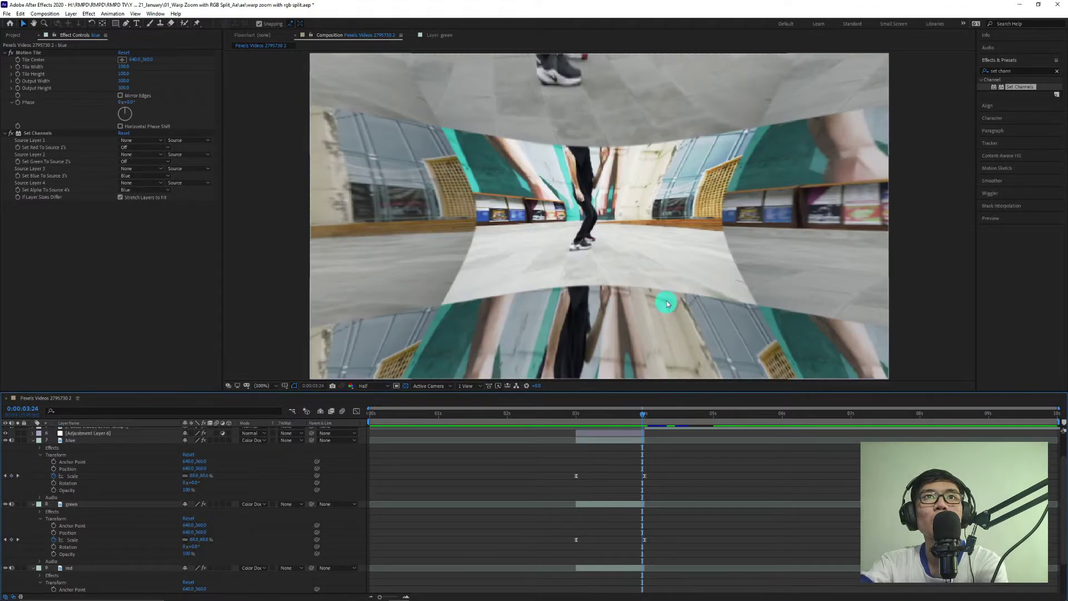
key(apostrophe)
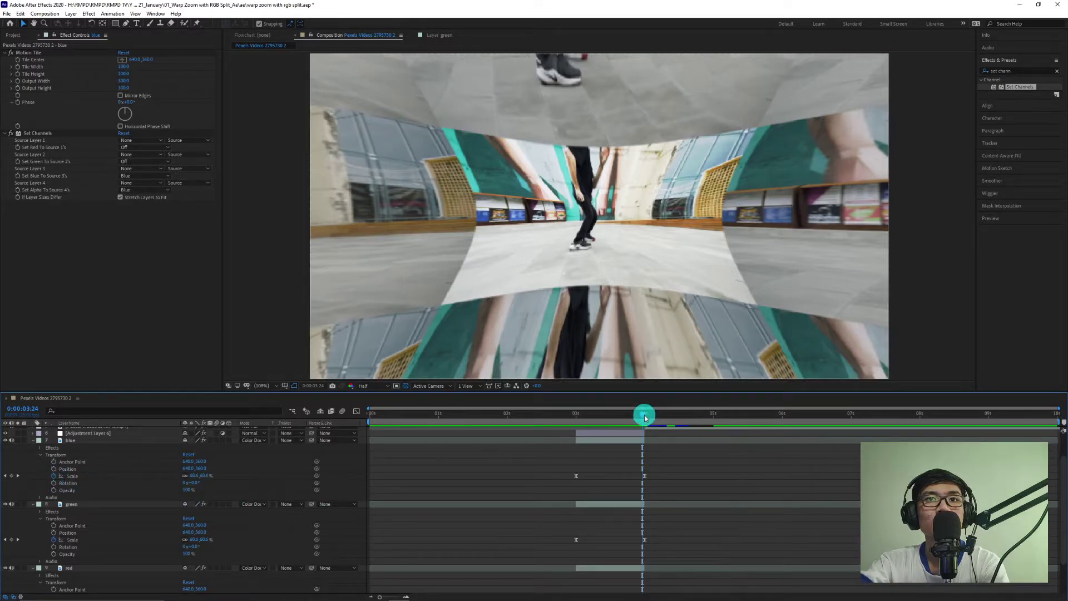
drag(645, 418, 647, 418)
click(645, 476)
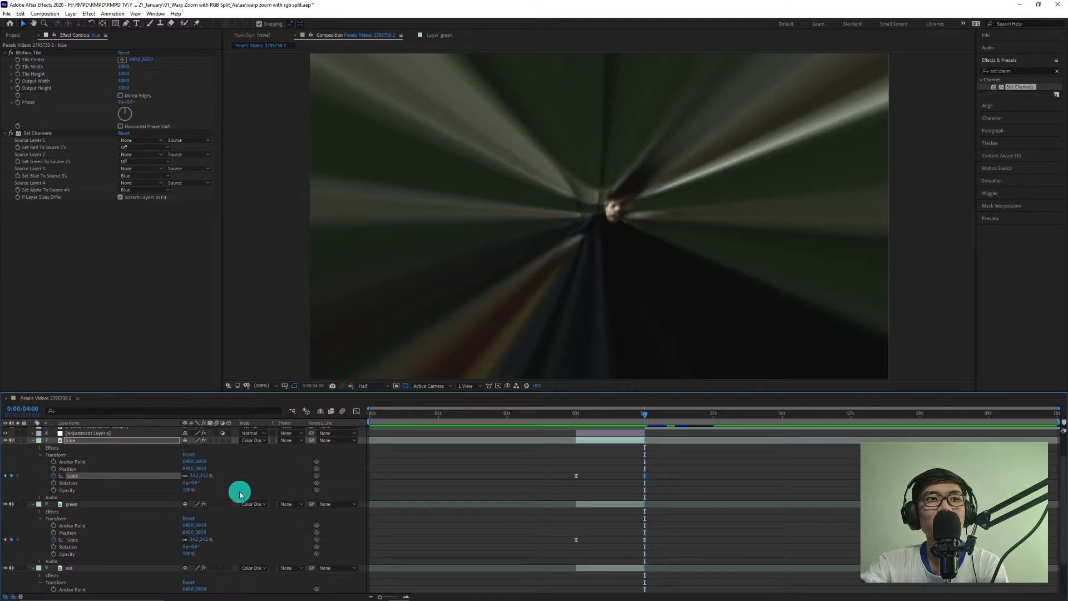
drag(205, 476, 220, 476)
click(208, 476)
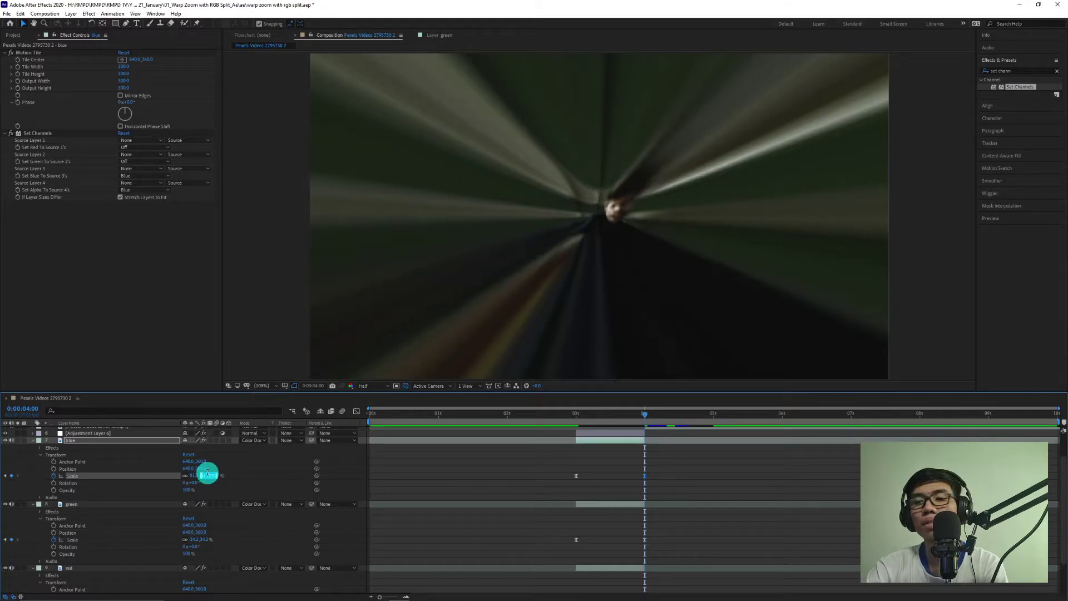
text(150)
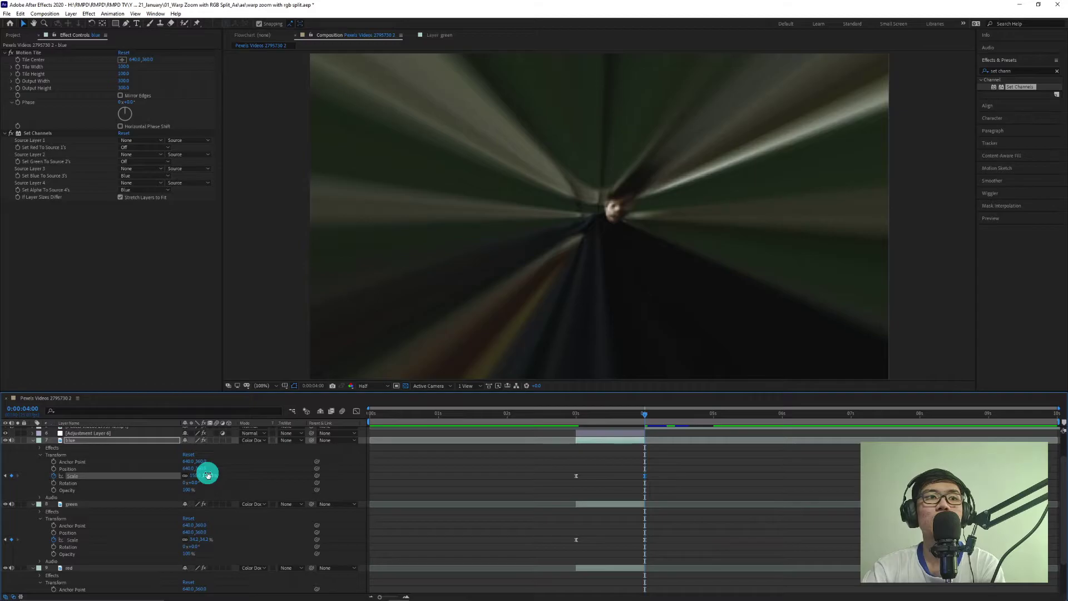
drag(580, 418, 617, 427)
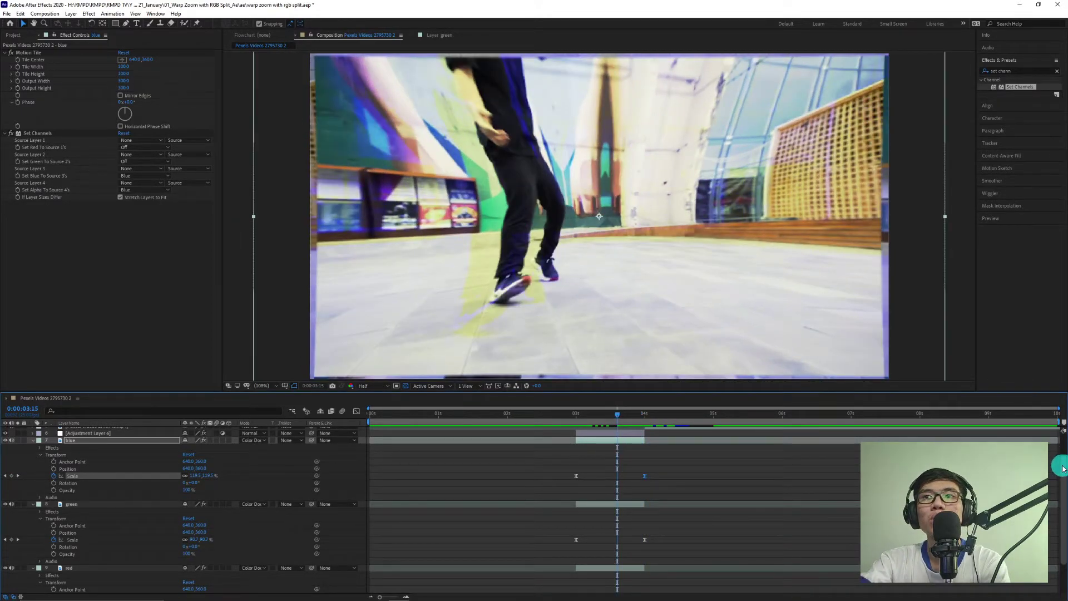
Set the Scale end keyframes of the first clip's green and red layers to 150% at 0:00:04:00 and preview the motion.
scroll(1062, 467, down, 2)
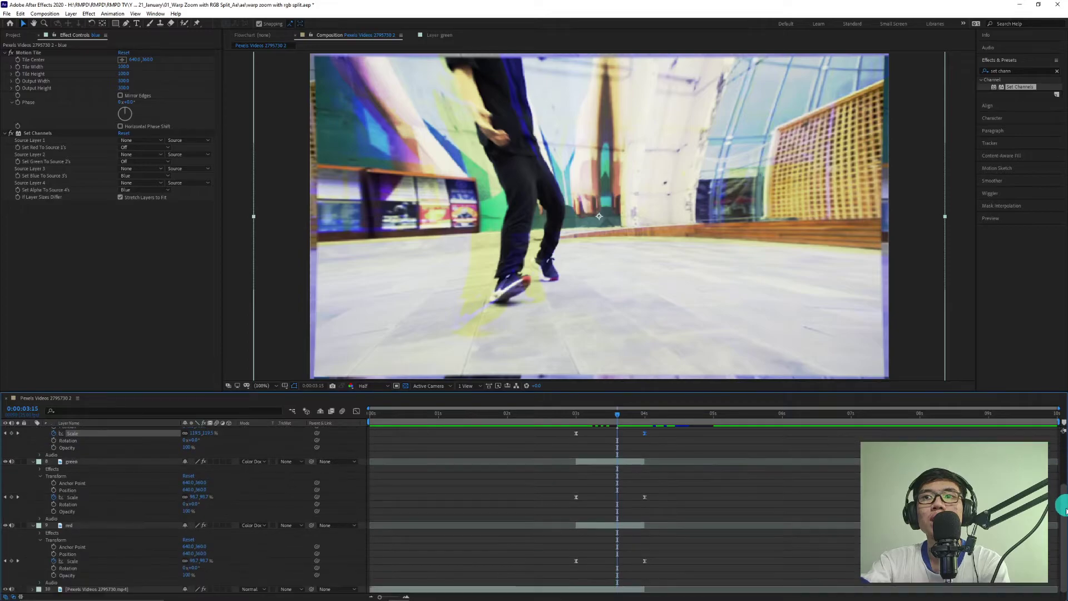
click(644, 497)
click(18, 497)
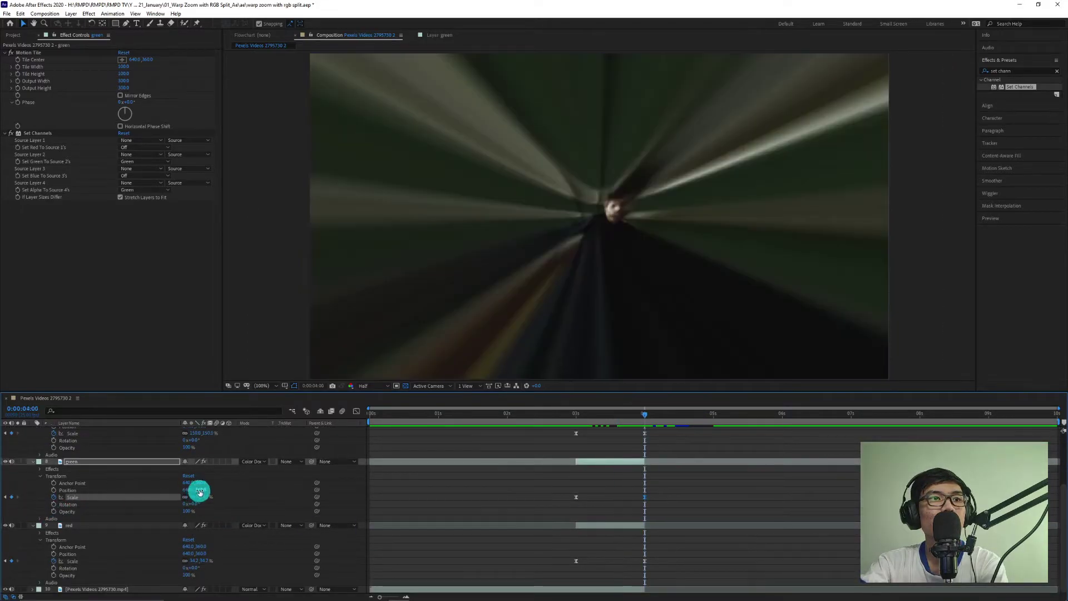
text(15)
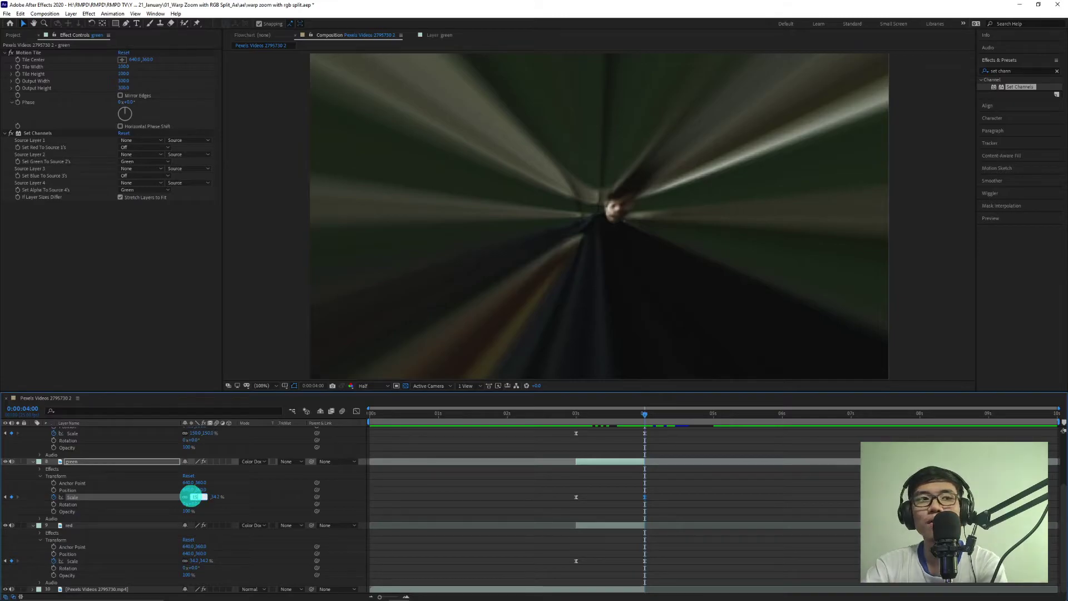
text(0)
key(Tab)
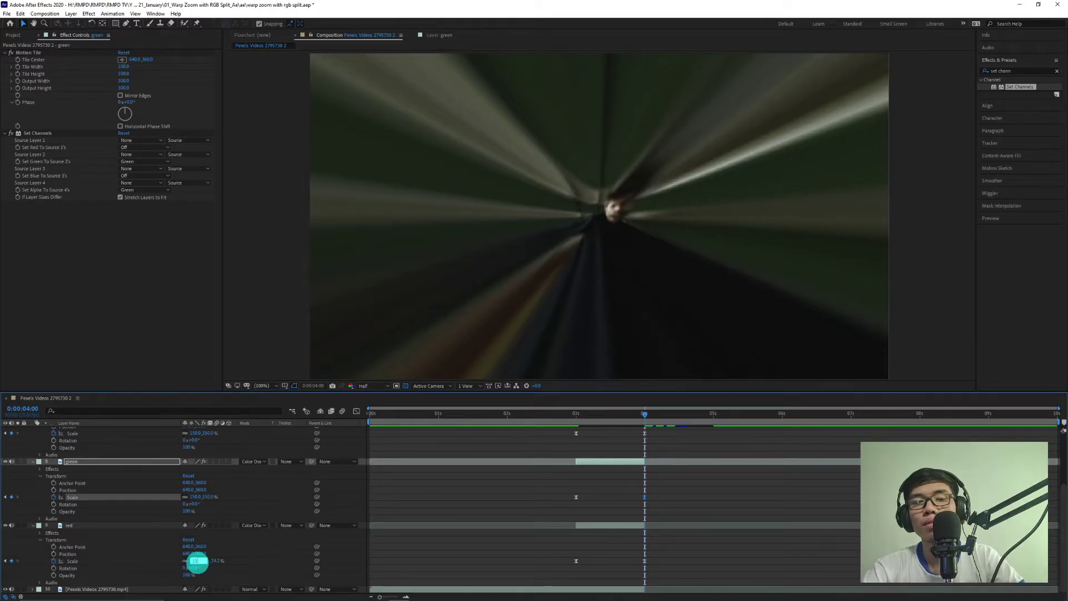
click(198, 561)
click(576, 418)
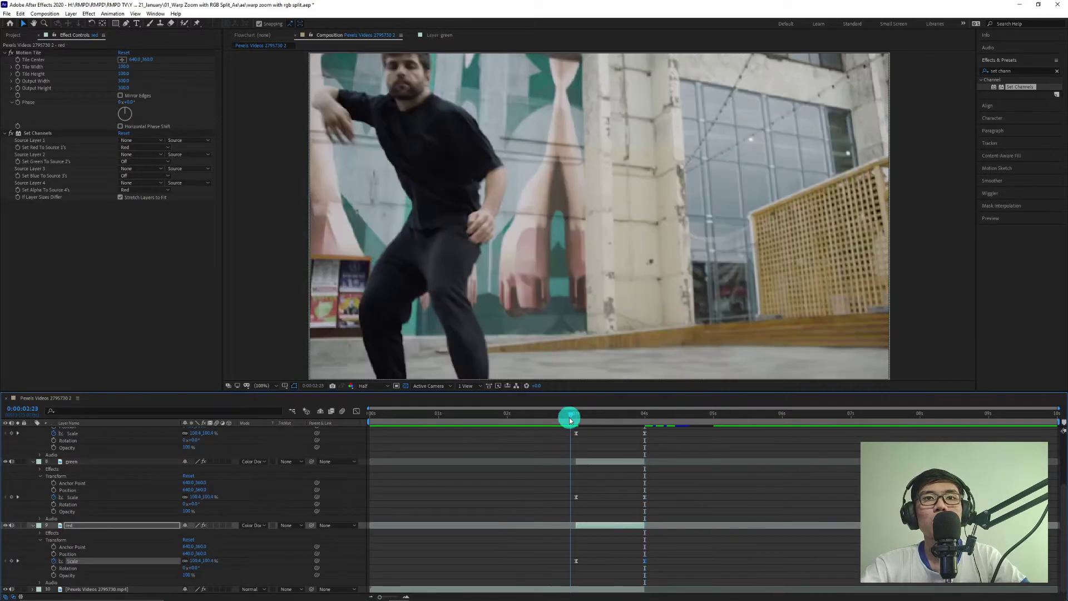
drag(579, 422, 635, 432)
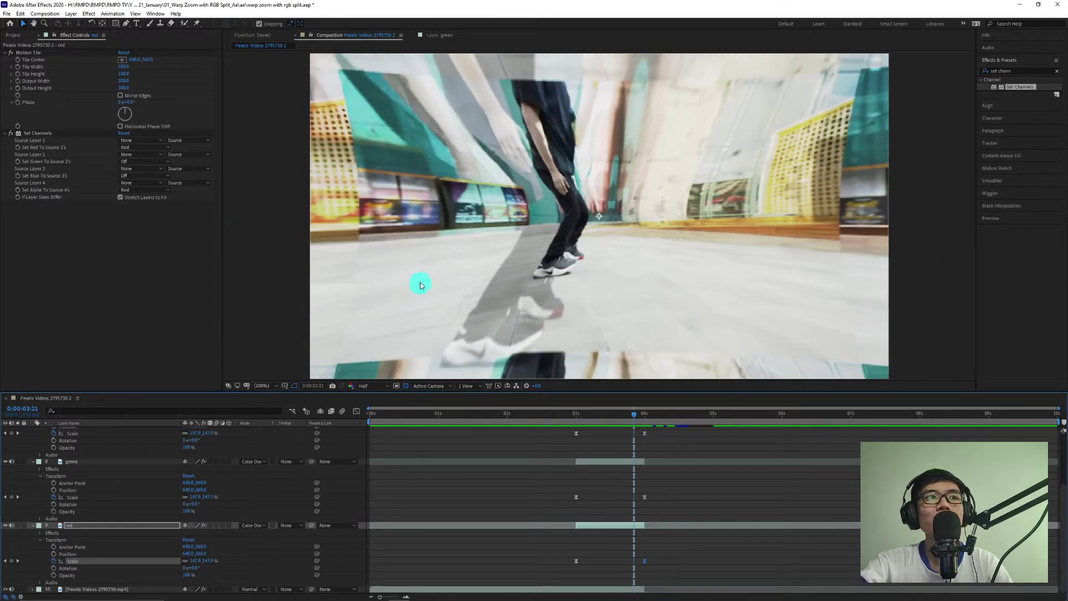
At 0:00:03:00, add starting Position keyframes to the first clip's green, blue and red layers.
click(576, 415)
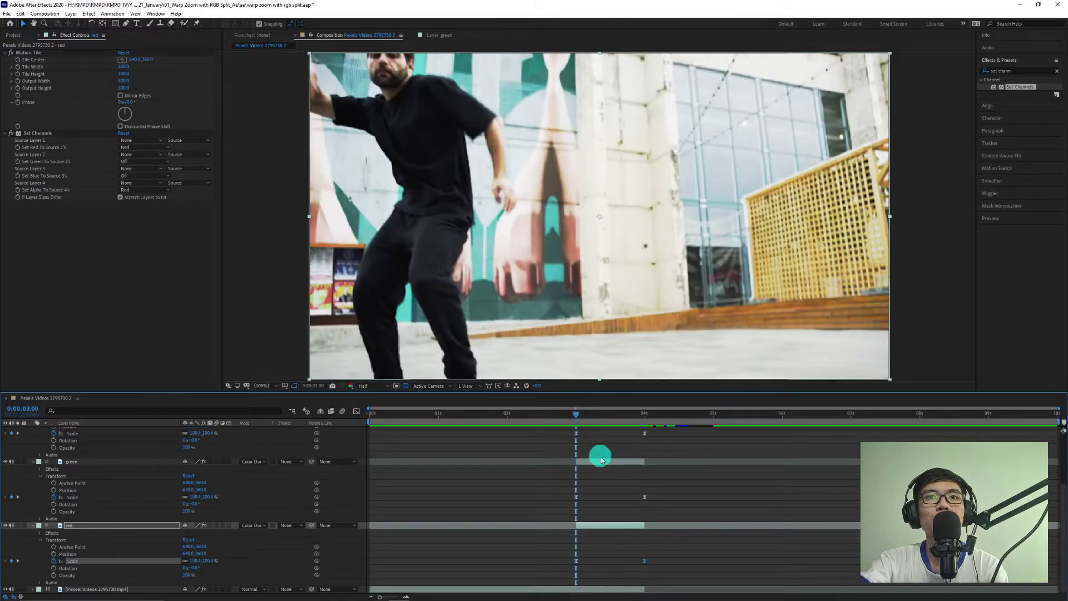
click(61, 492)
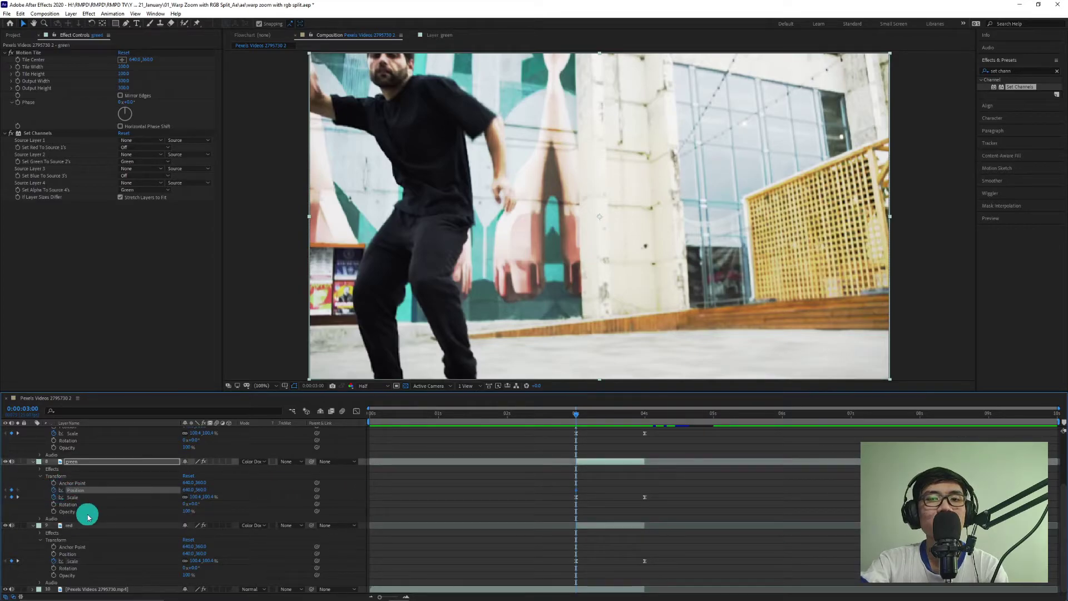
scroll(81, 507, up, 5)
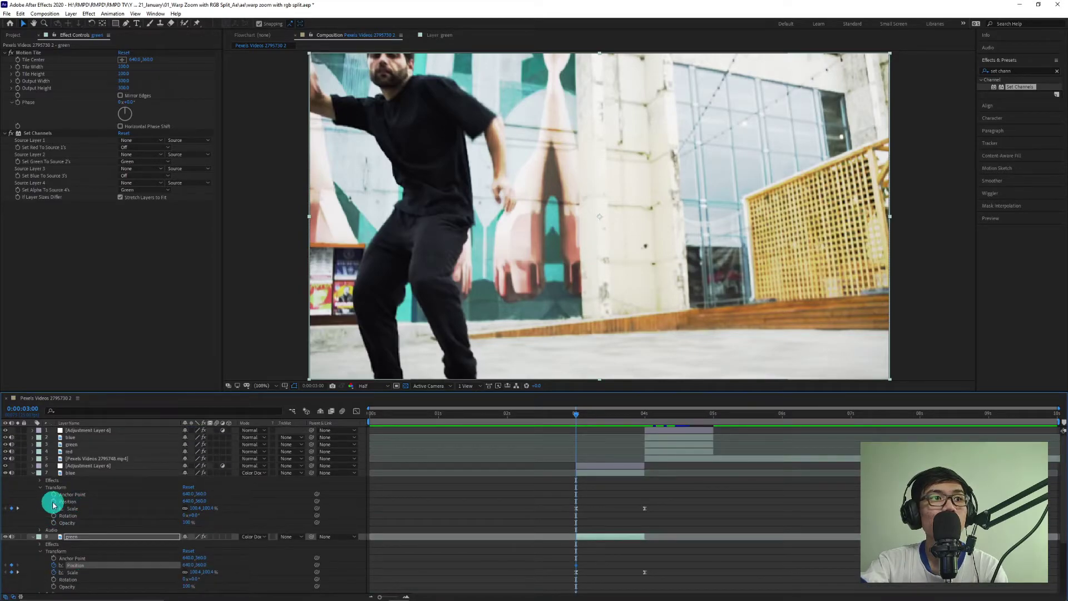
click(53, 504)
scroll(107, 536, down, 3)
click(54, 554)
At 0:00:03:24, shift the first clip's red layer horizontally to a Position of about 614, 360.
drag(578, 413, 642, 420)
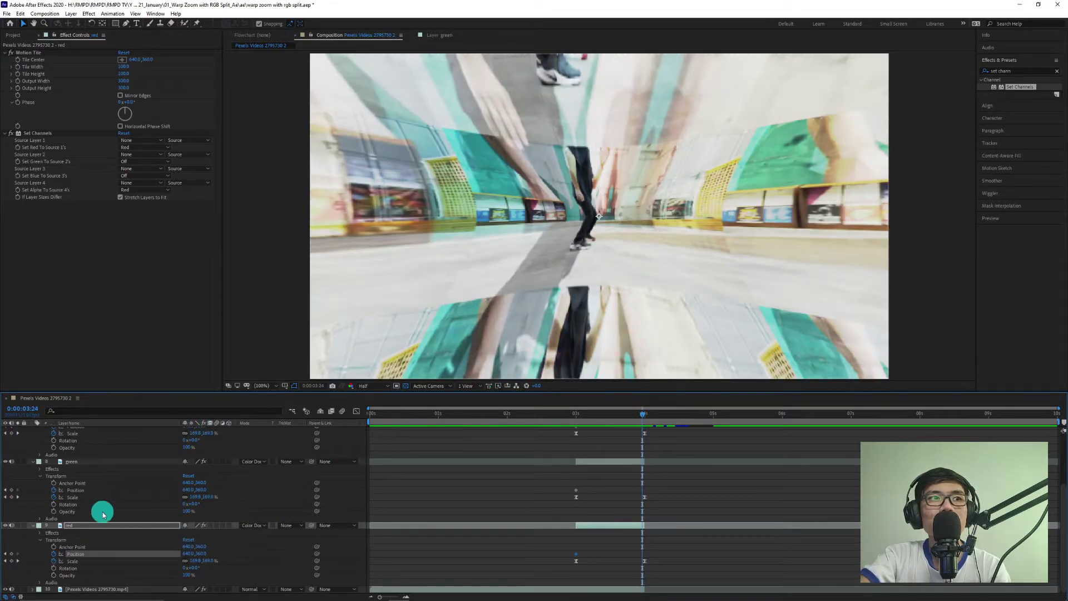
scroll(101, 524, up, 3)
scroll(99, 531, down, 3)
mouse_move(648, 264)
mouse_down()
mouse_move(620, 269)
mouse_move(630, 268)
mouse_up()
key(Right)
key(Right)
key(Right)
key(Right)
key(Right)
key(Right)
key(Right)
key(Right)
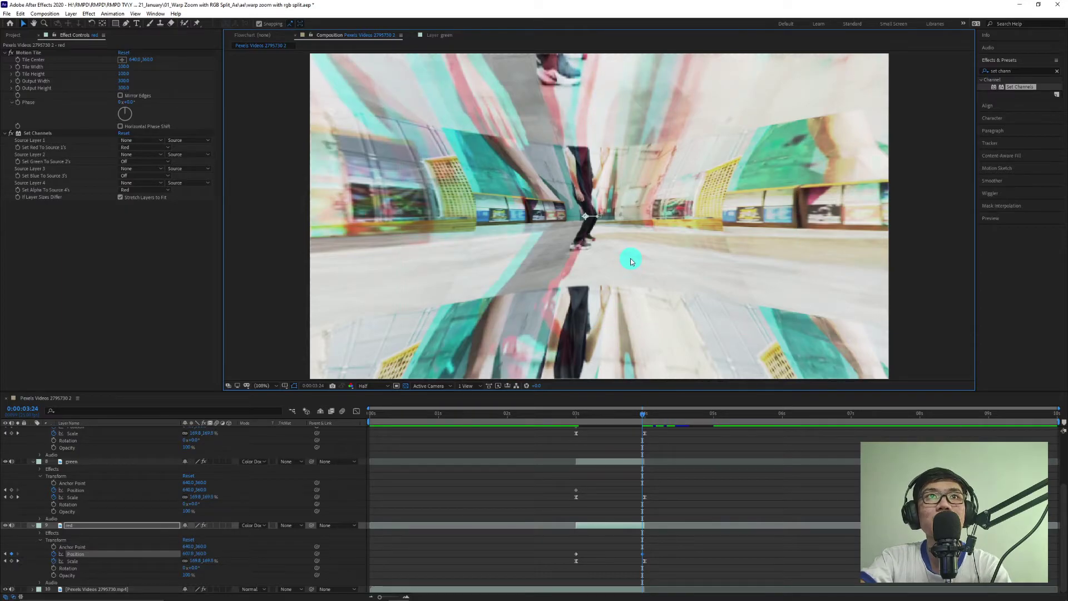
key(Right)
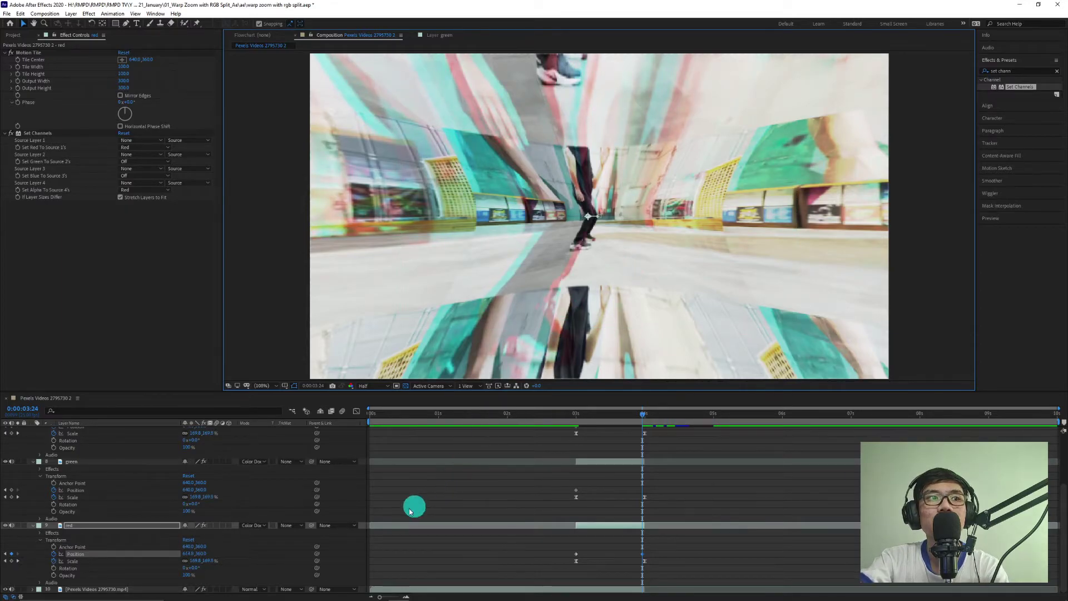
At 0:00:03:24, shift the green layer to a Position of about 672, 360 and the blue layer to about 702, 360.
click(103, 465)
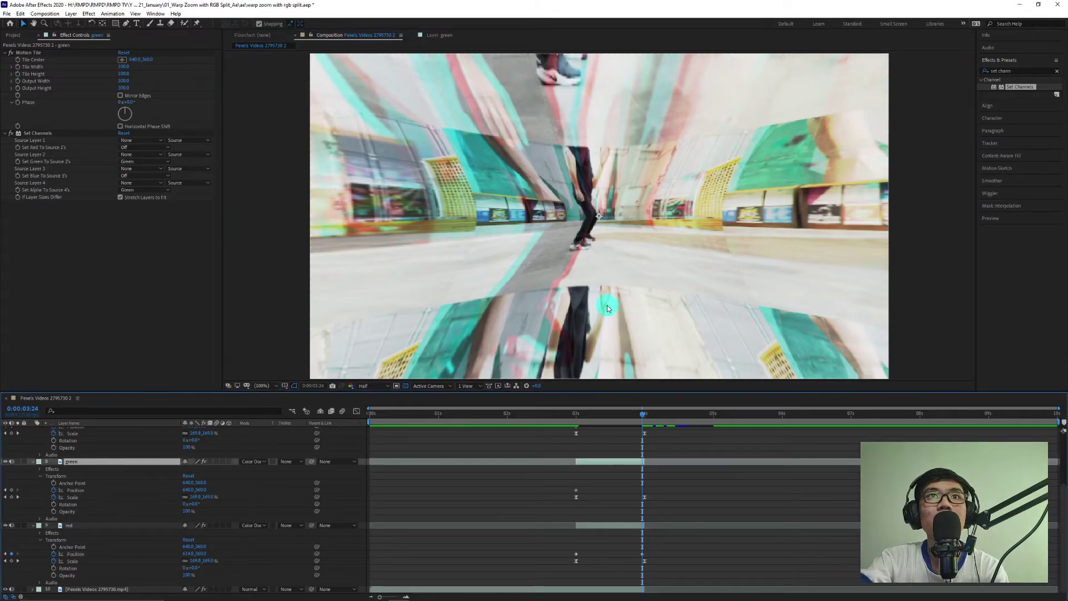
drag(536, 250, 550, 249)
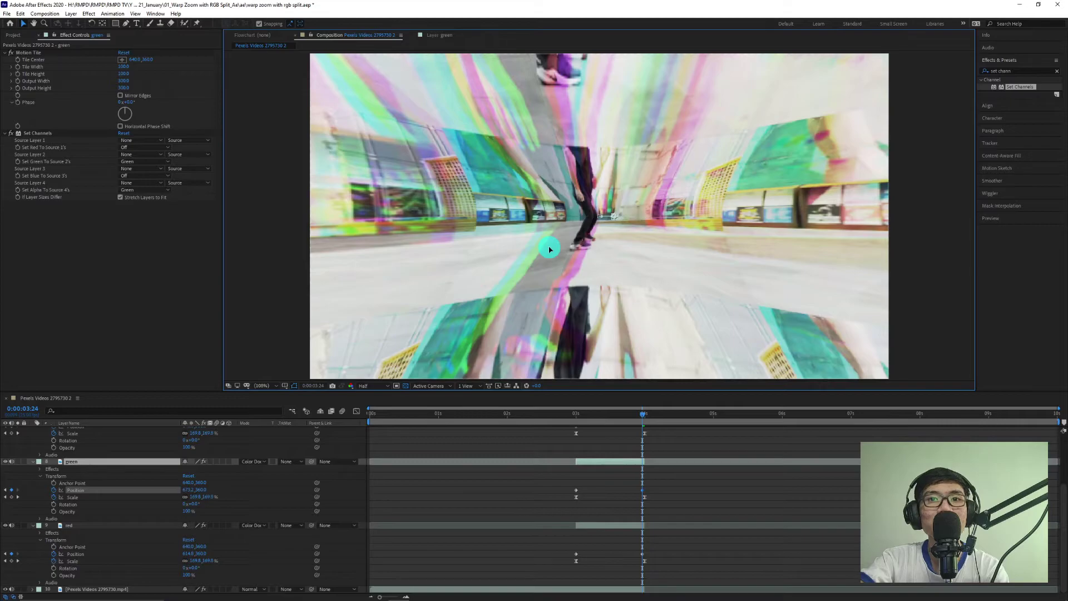
scroll(84, 476, up, 2)
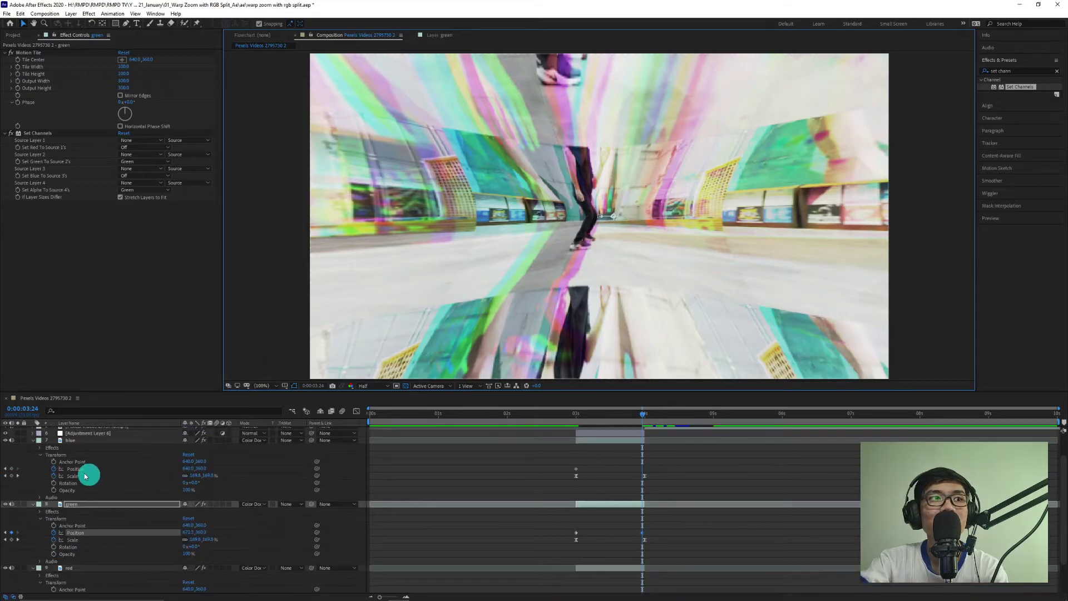
click(79, 441)
drag(515, 210, 575, 232)
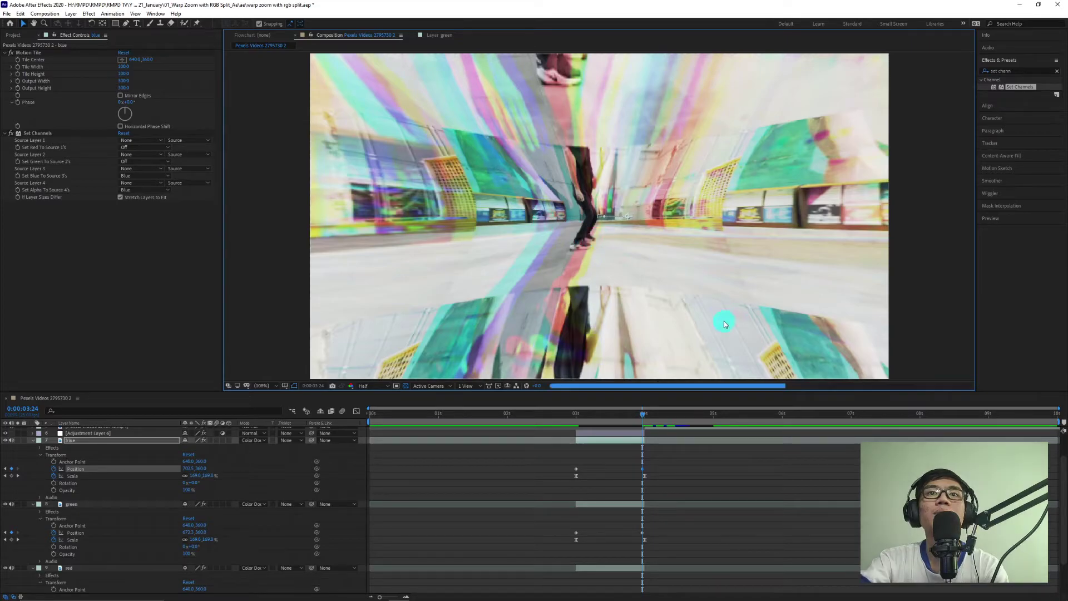
Apply Easy Ease to the end Position and Scale keyframes of the first clip's red, green and blue layers.
scroll(683, 477, down, 2)
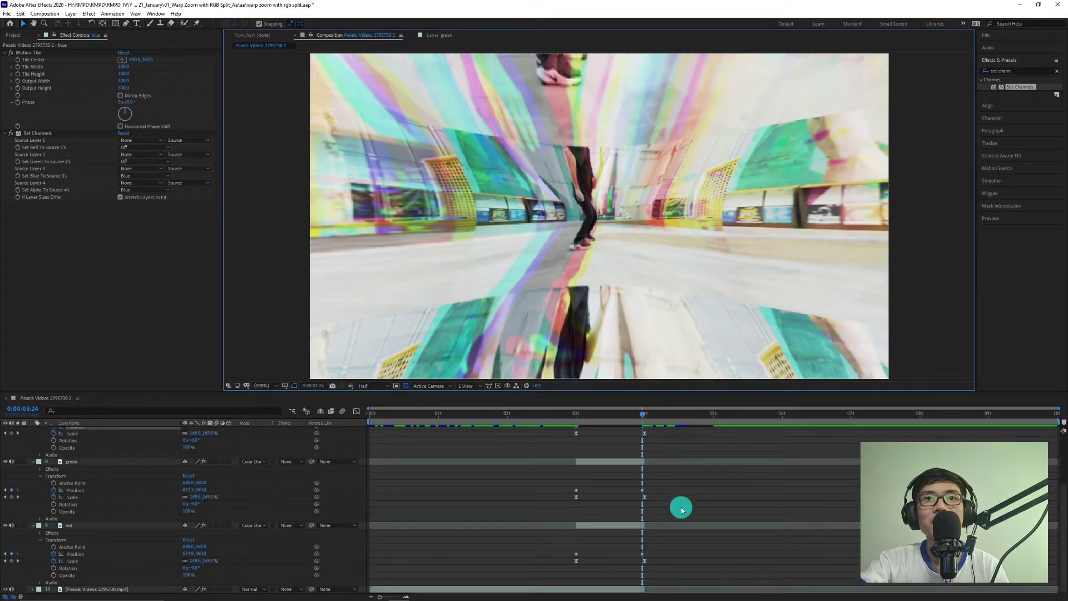
drag(664, 563, 644, 507)
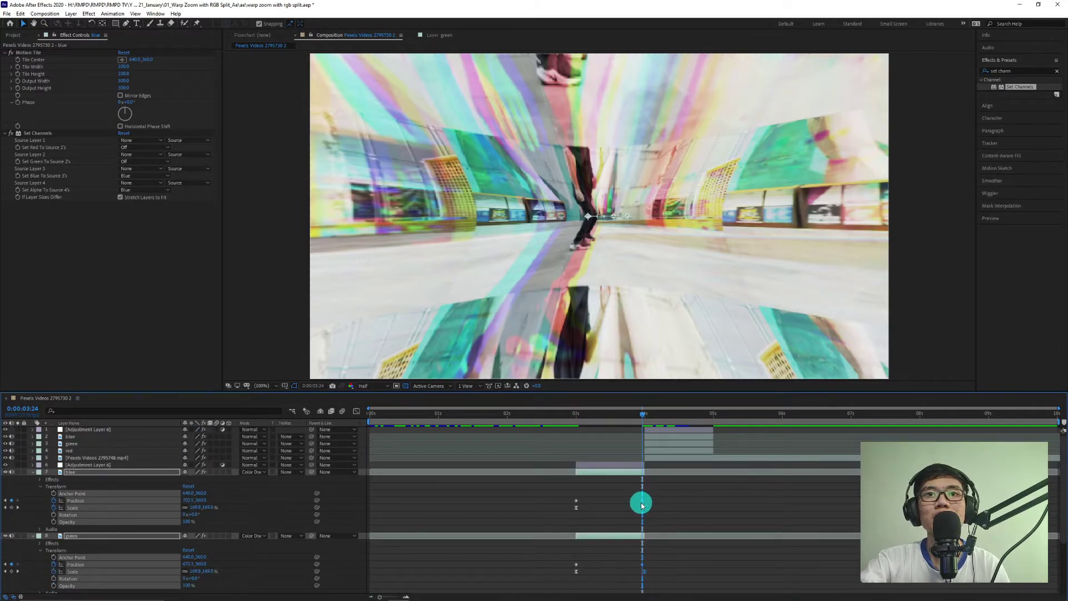
right_click(641, 506)
mouse_move(693, 496)
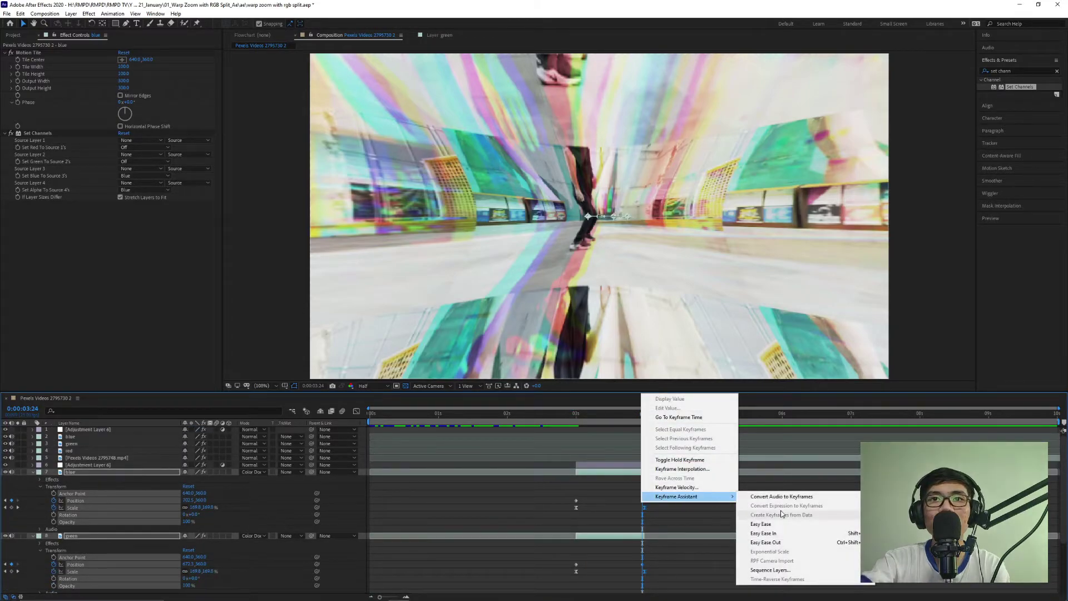
click(761, 524)
click(639, 455)
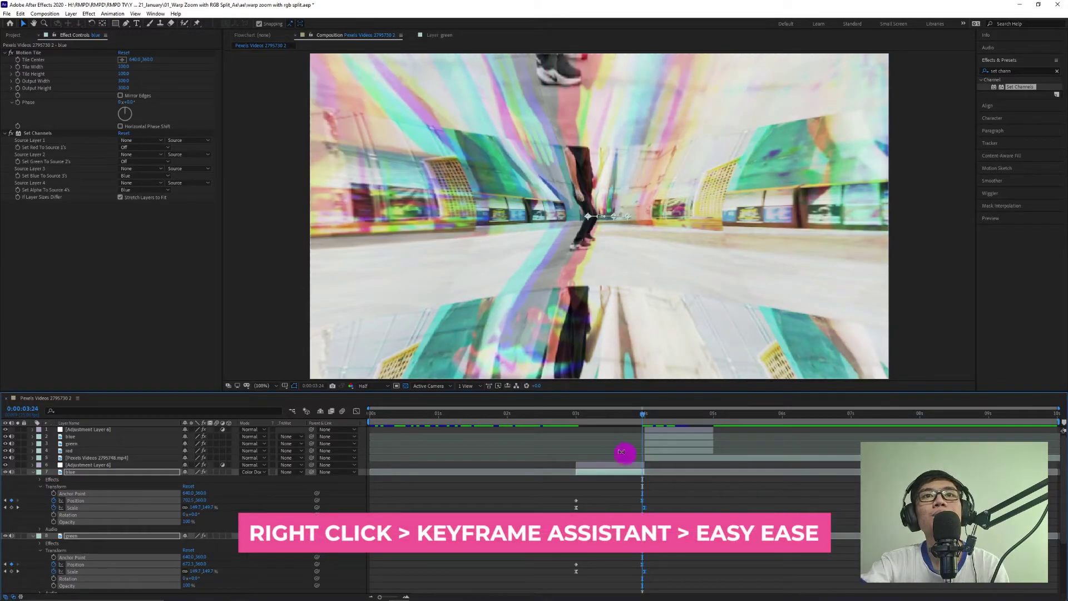
Align the end Position keyframes of the first clip's blue, green and red layers with their end Scale keyframes, then play back the transition.
key(Page_Up)
key(Page_Up)
click(661, 507)
mouse_move(646, 505)
mouse_down()
mouse_move(638, 499)
mouse_move(675, 513)
mouse_move(646, 502)
mouse_up()
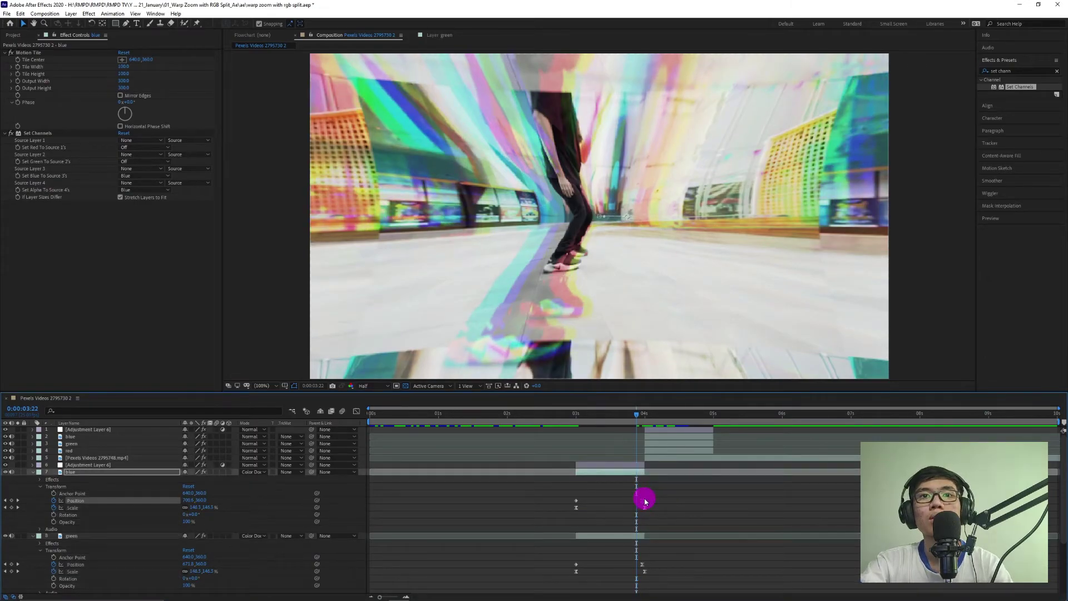
scroll(704, 519, down, 3)
click(643, 491)
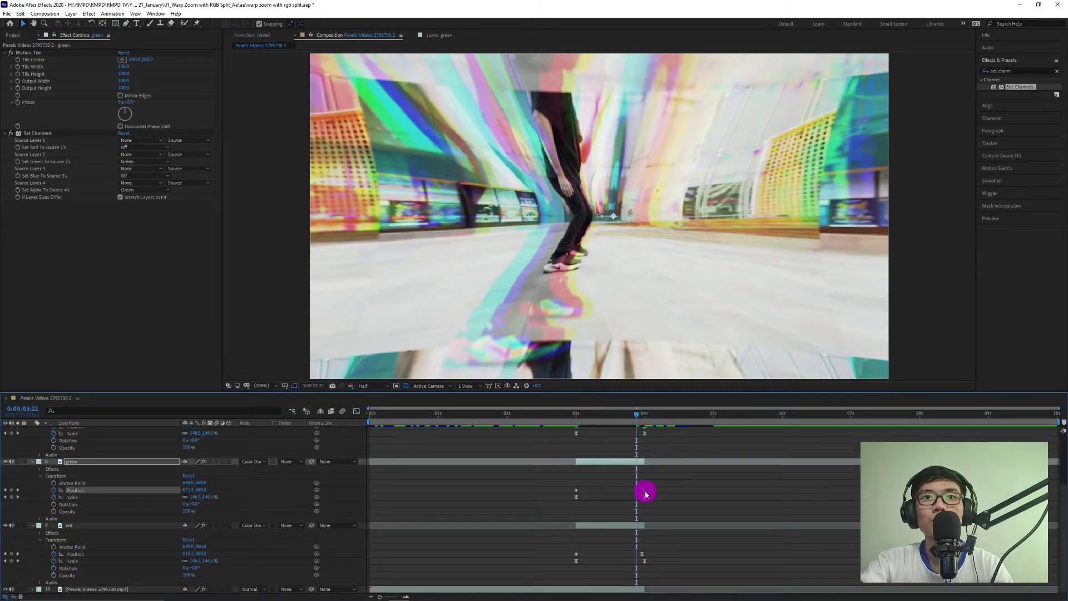
click(643, 555)
click(524, 417)
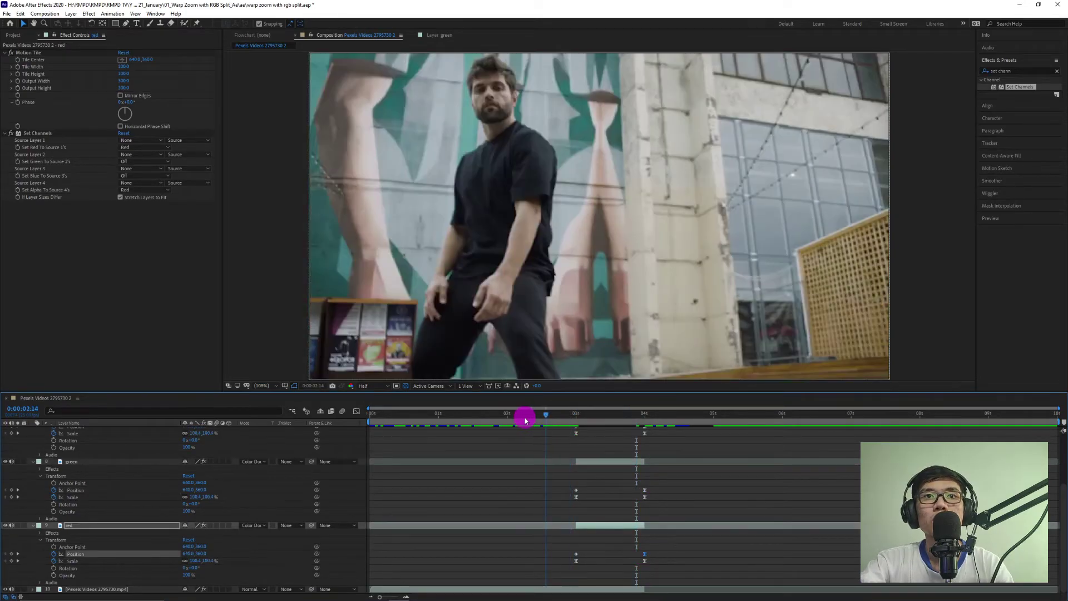
key(space)
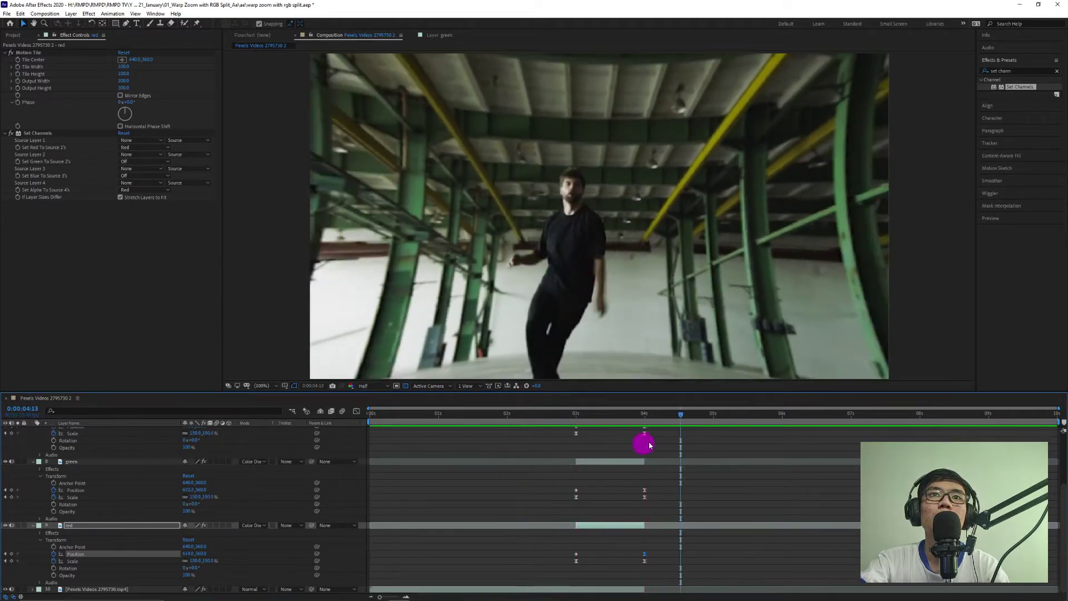
On the second clip's red layer, set the Set Channels green and blue sources to Off and the alpha source to Red.
scroll(1050, 489, up, 5)
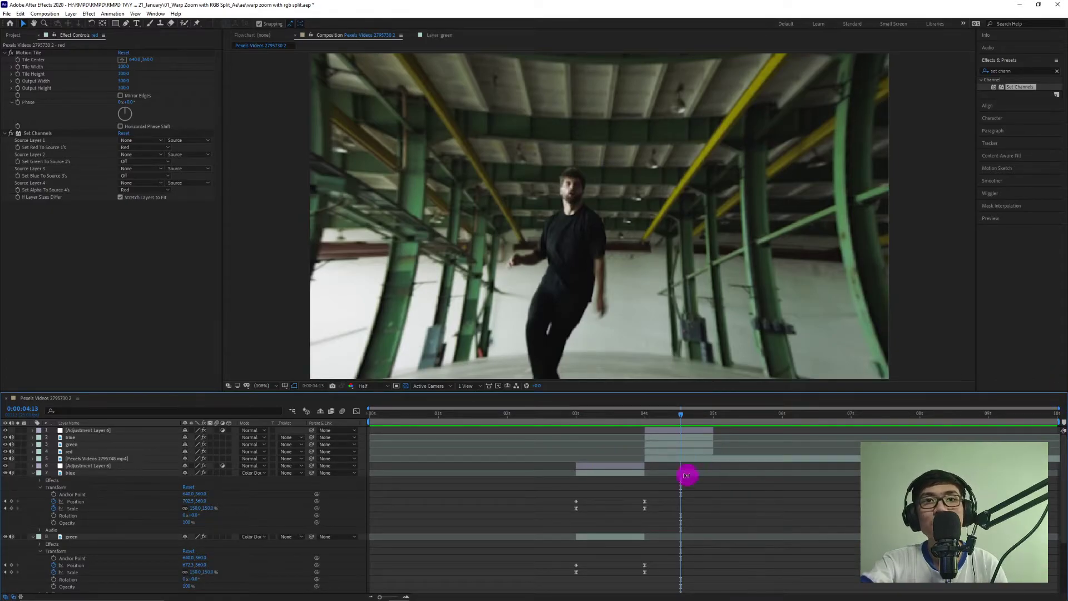
click(710, 459)
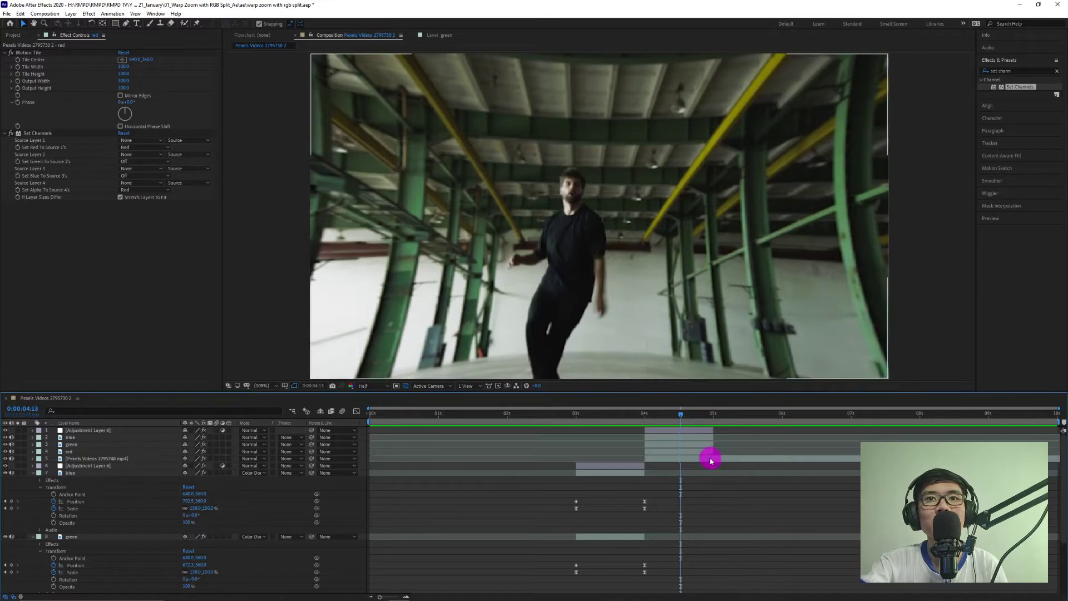
click(700, 454)
drag(672, 415, 657, 416)
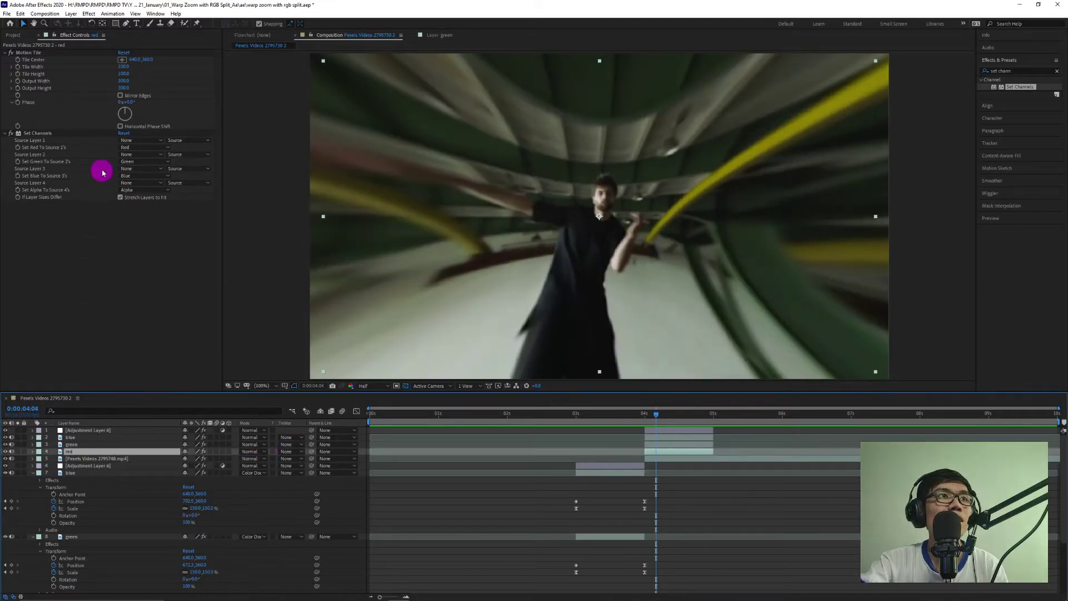
click(143, 162)
click(159, 254)
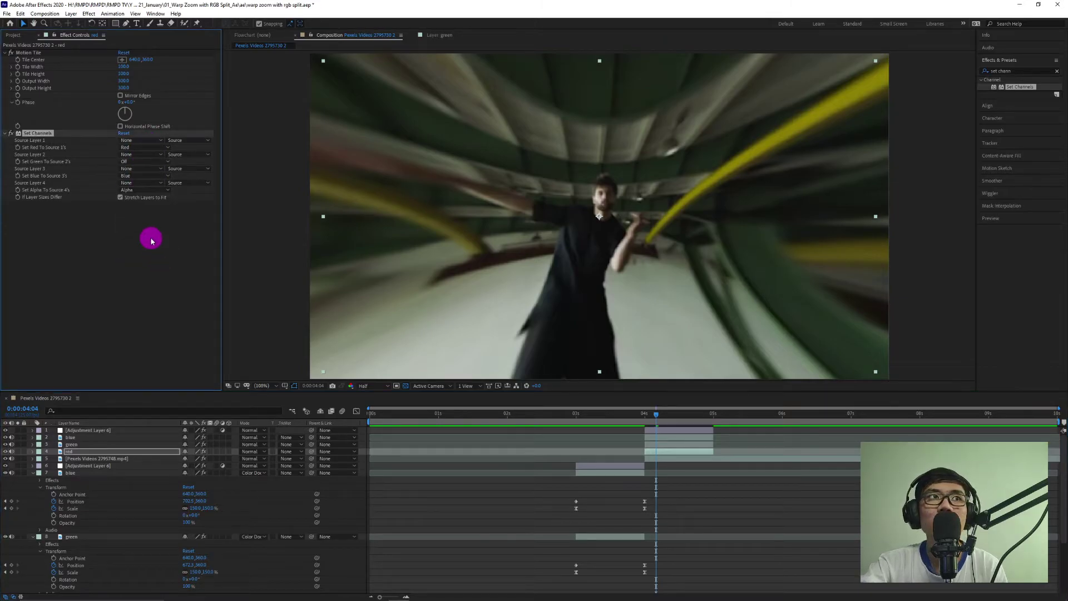
click(146, 176)
click(158, 268)
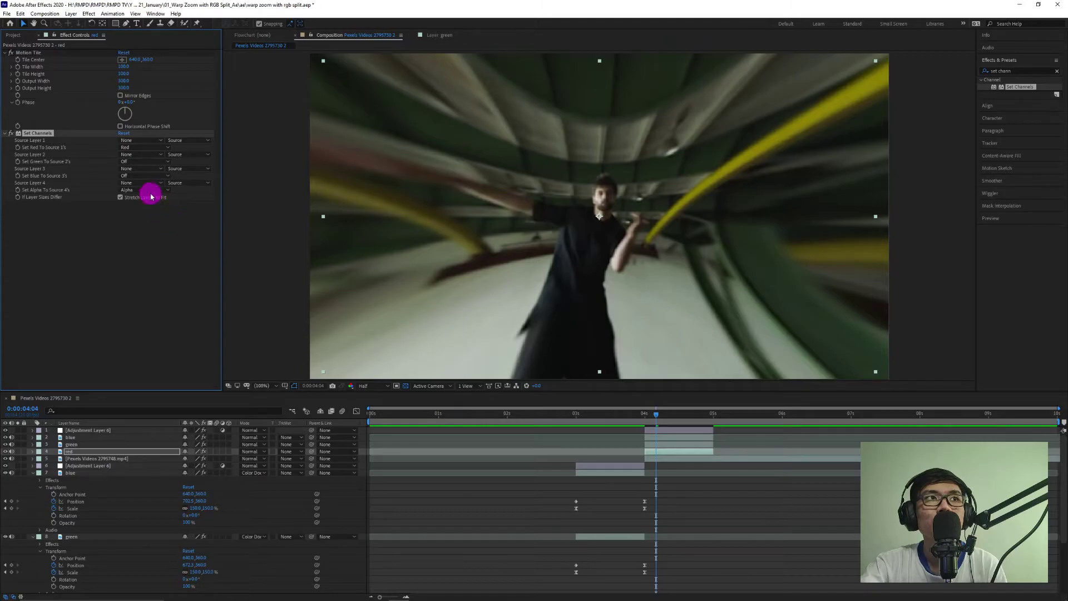
click(146, 190)
click(150, 201)
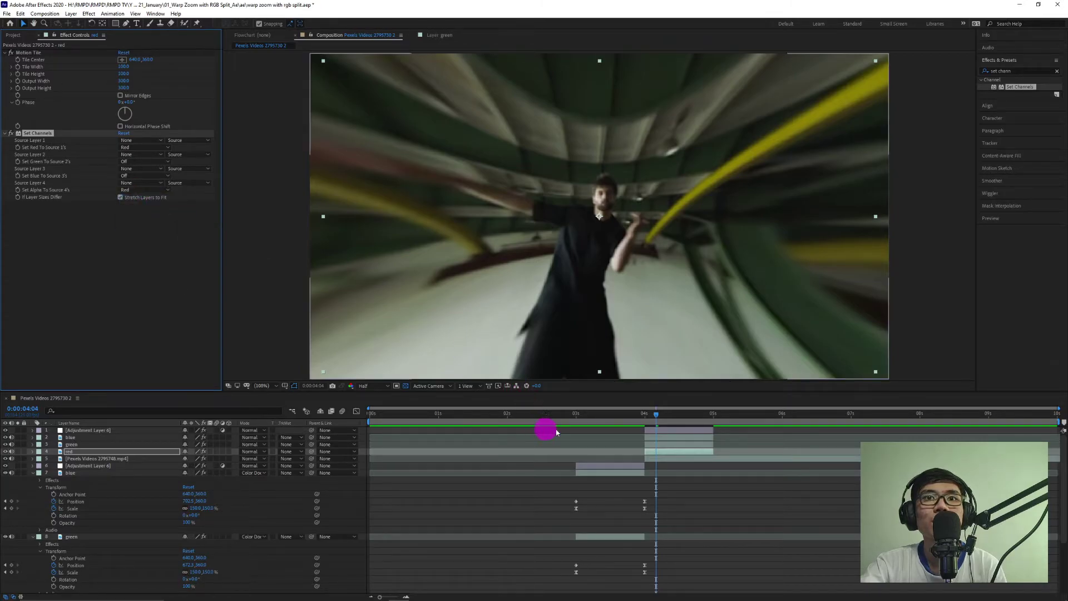
On the second clip's green layer, set the Set Channels red and blue sources to Off and the alpha source to Green.
click(662, 445)
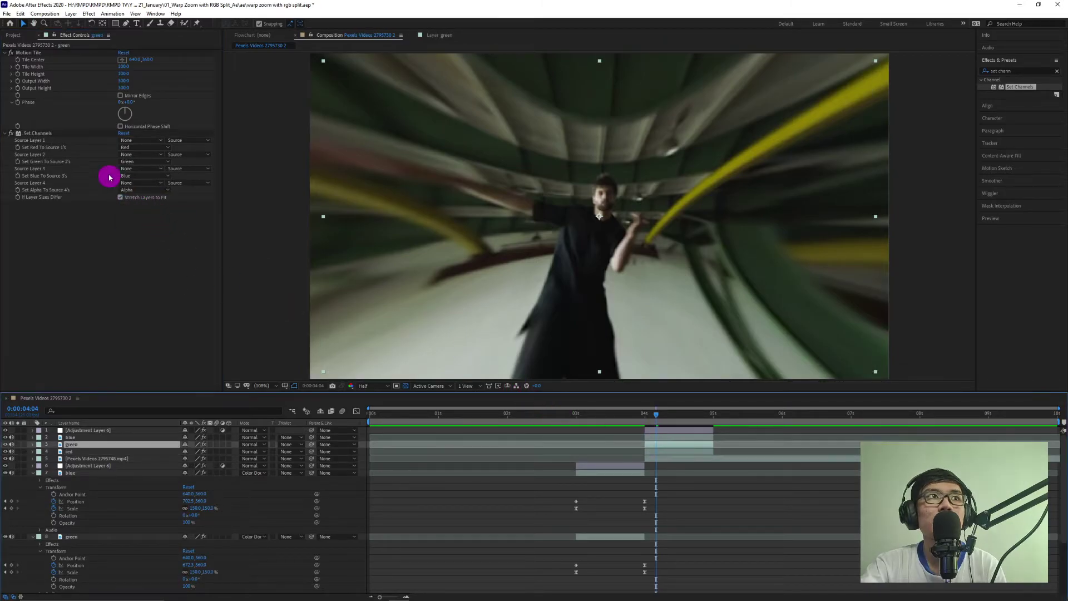
click(140, 149)
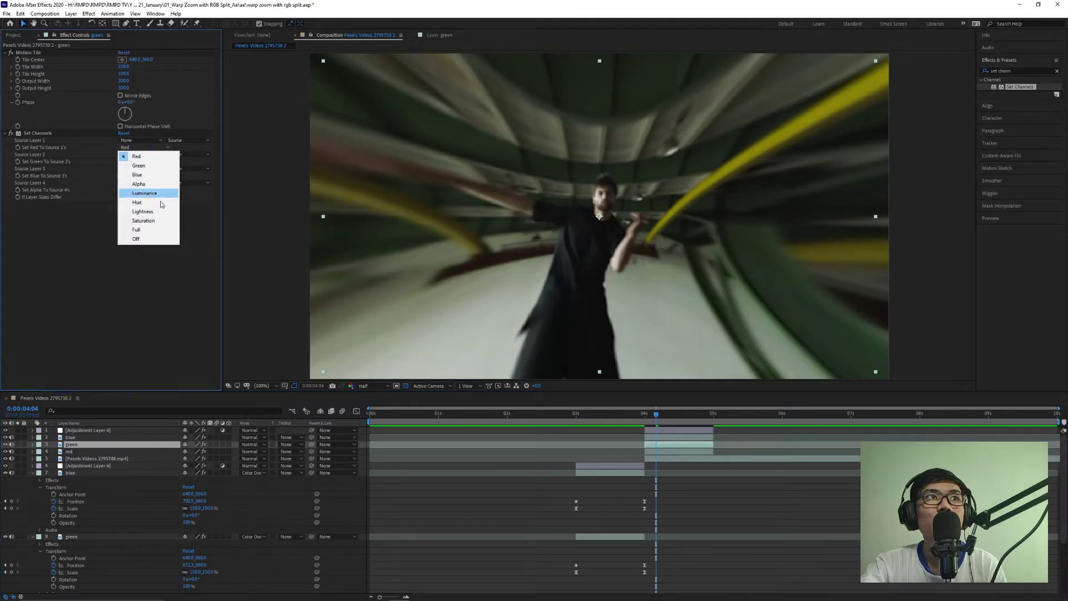
click(145, 237)
click(139, 176)
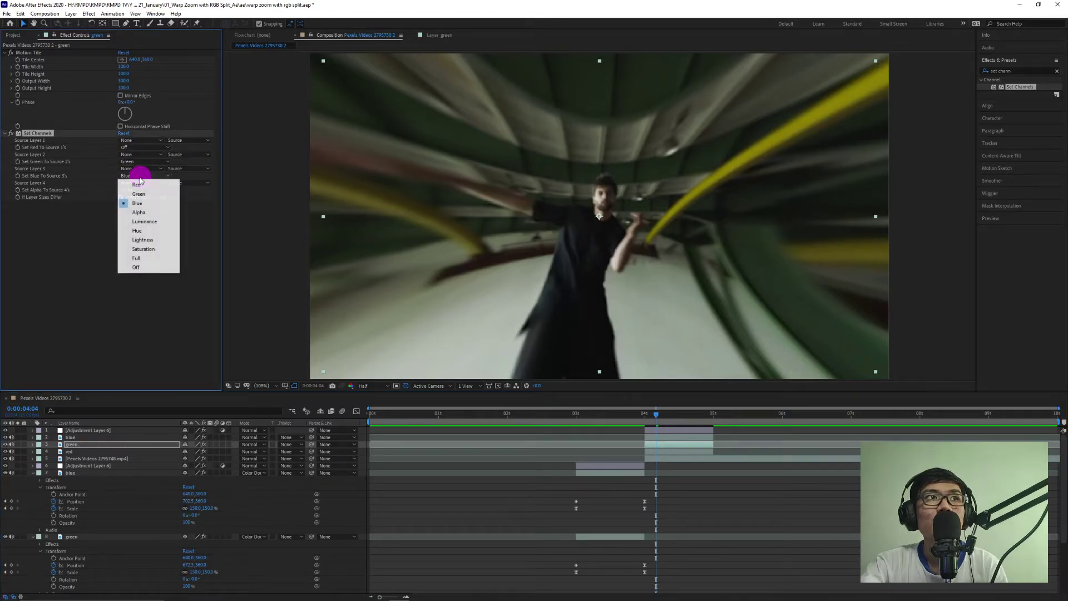
click(136, 266)
click(137, 190)
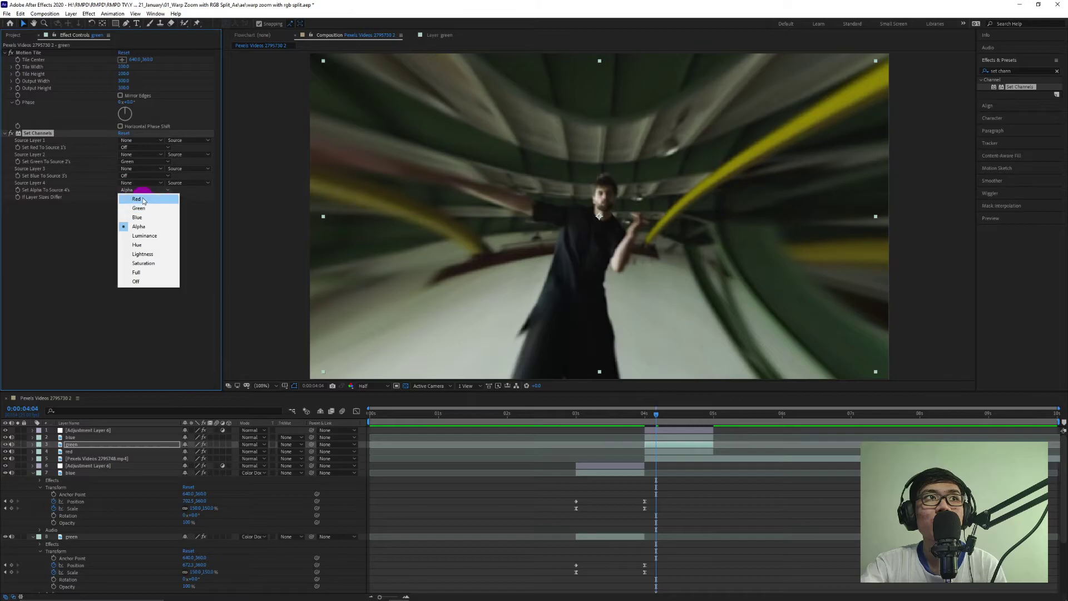
key(Escape)
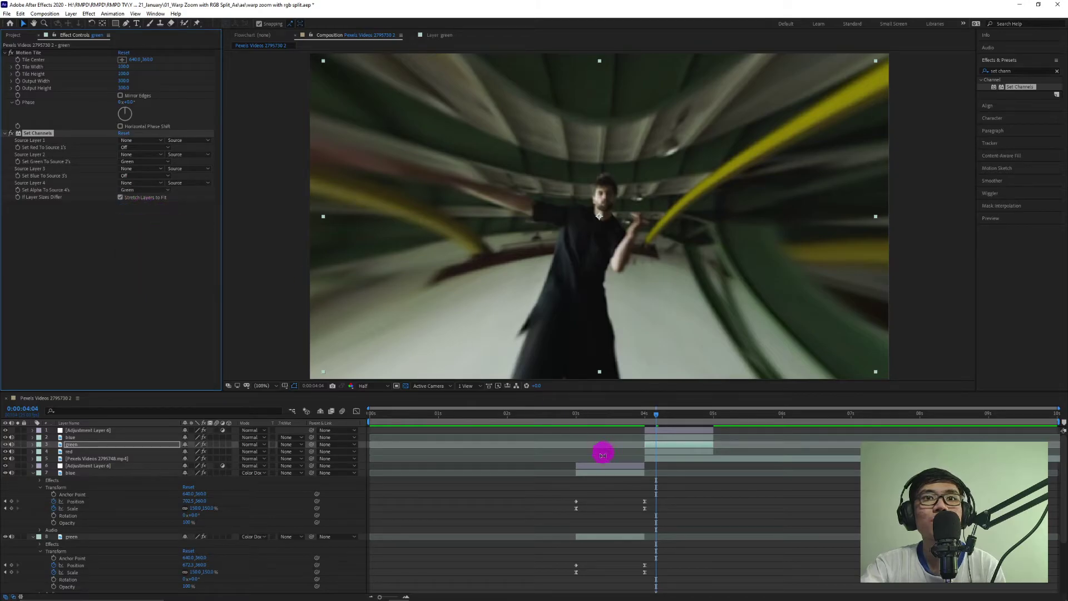
On the second clip's blue layer, set the Set Channels red and green sources to Off and the alpha source to Blue.
click(684, 437)
click(154, 149)
click(138, 240)
click(146, 163)
click(139, 254)
click(143, 191)
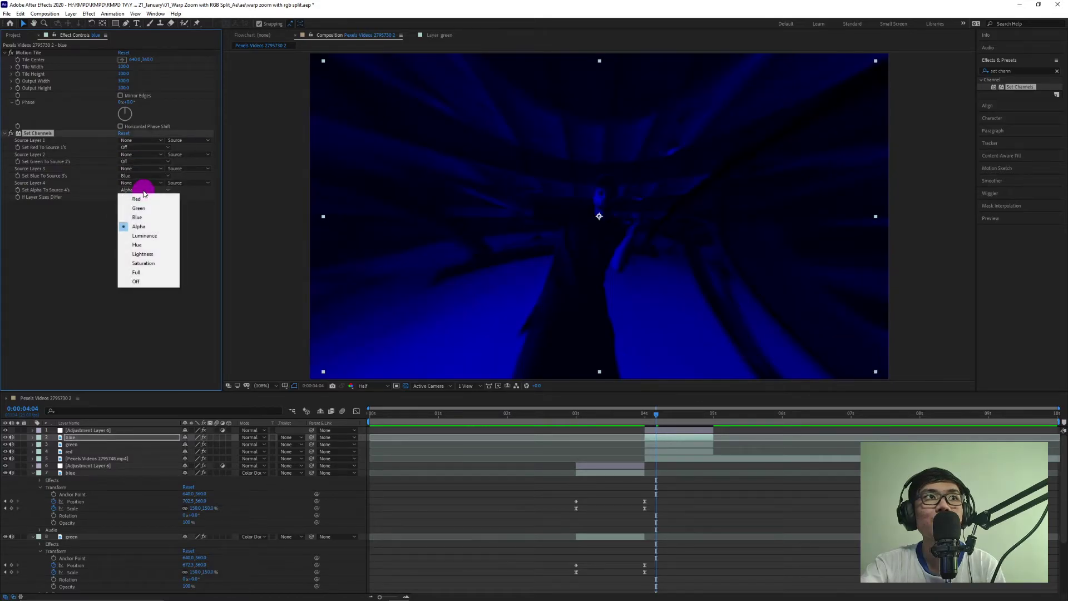
click(140, 217)
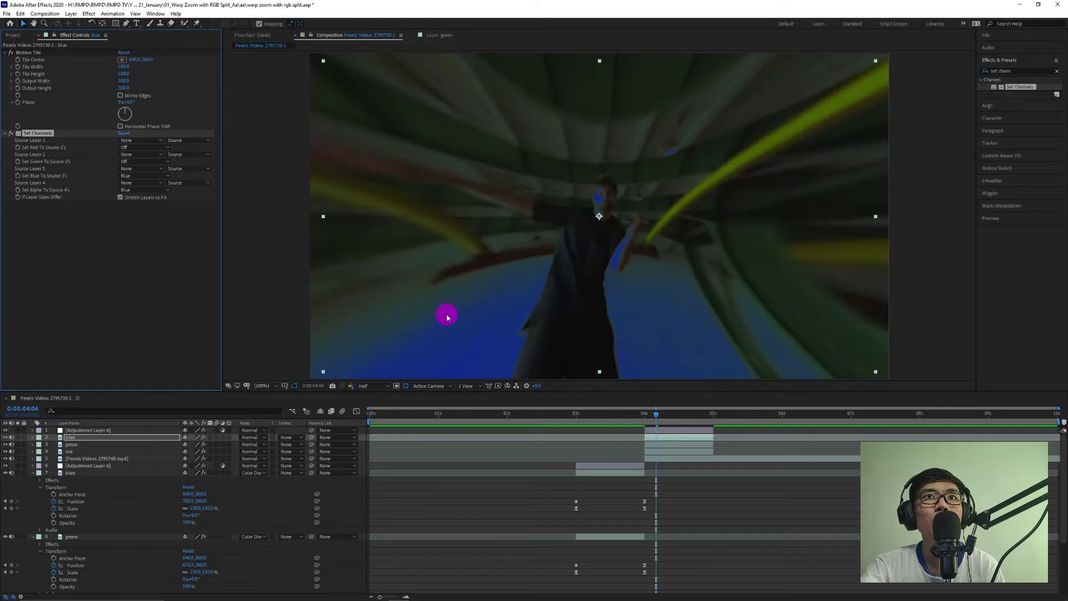
click(294, 385)
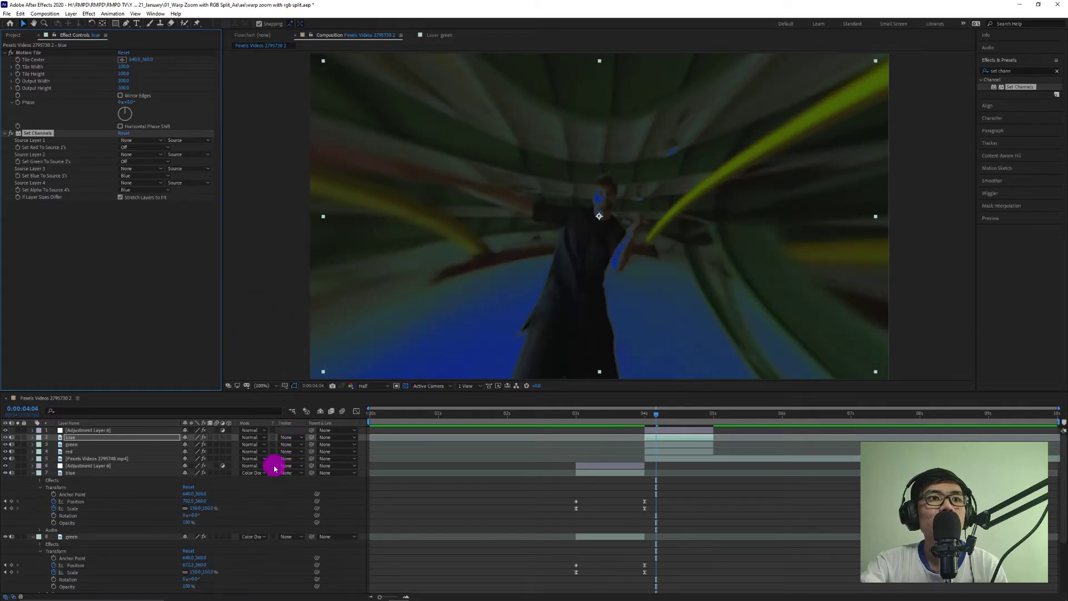
Set the blending mode of the second clip's blue, green and red layers to Color Dodge.
click(261, 437)
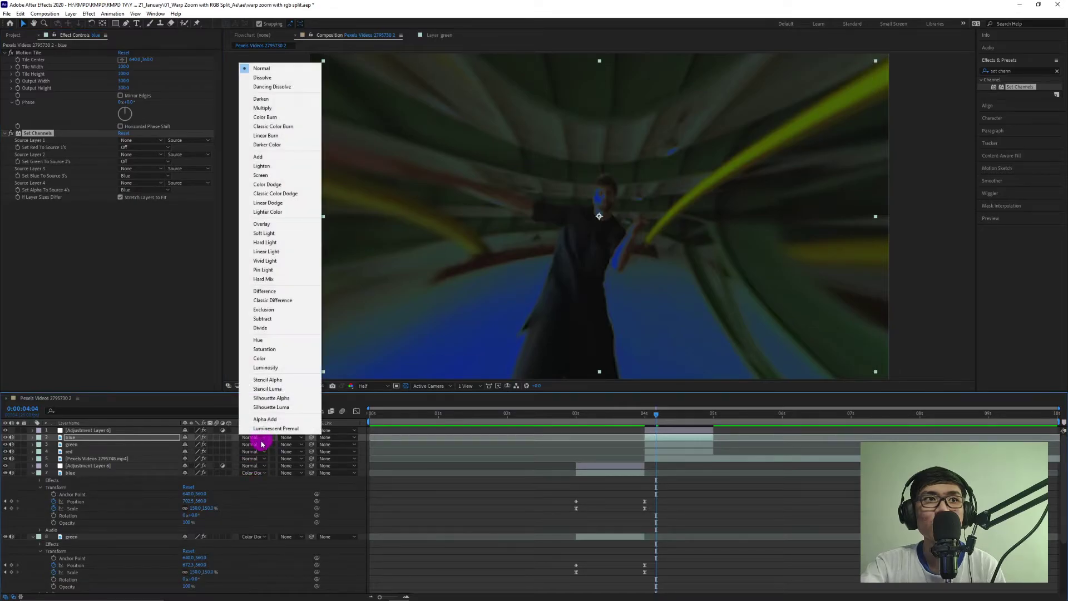
click(289, 185)
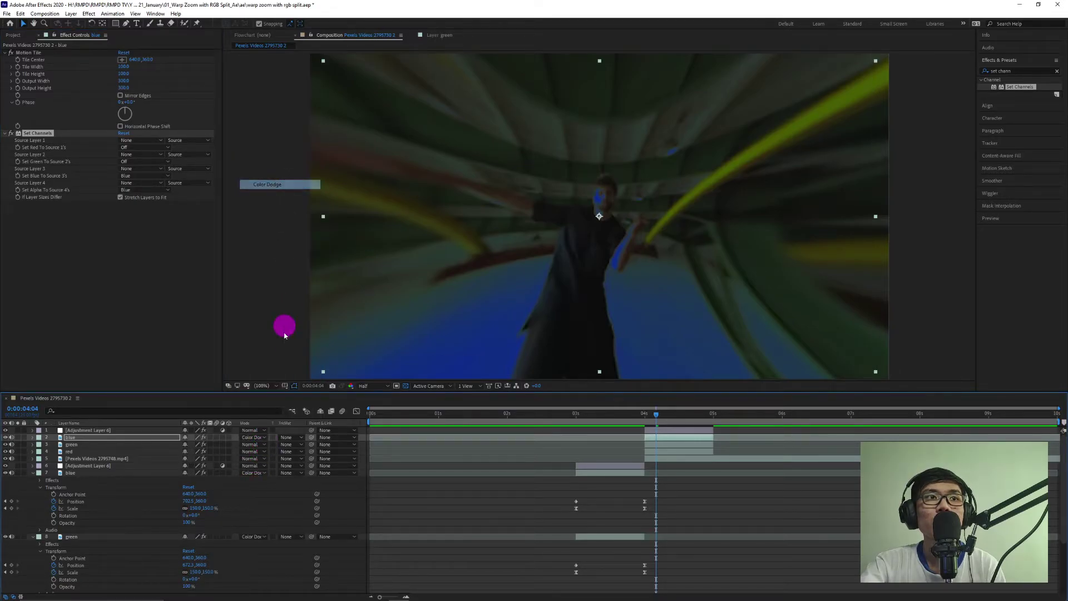
click(255, 444)
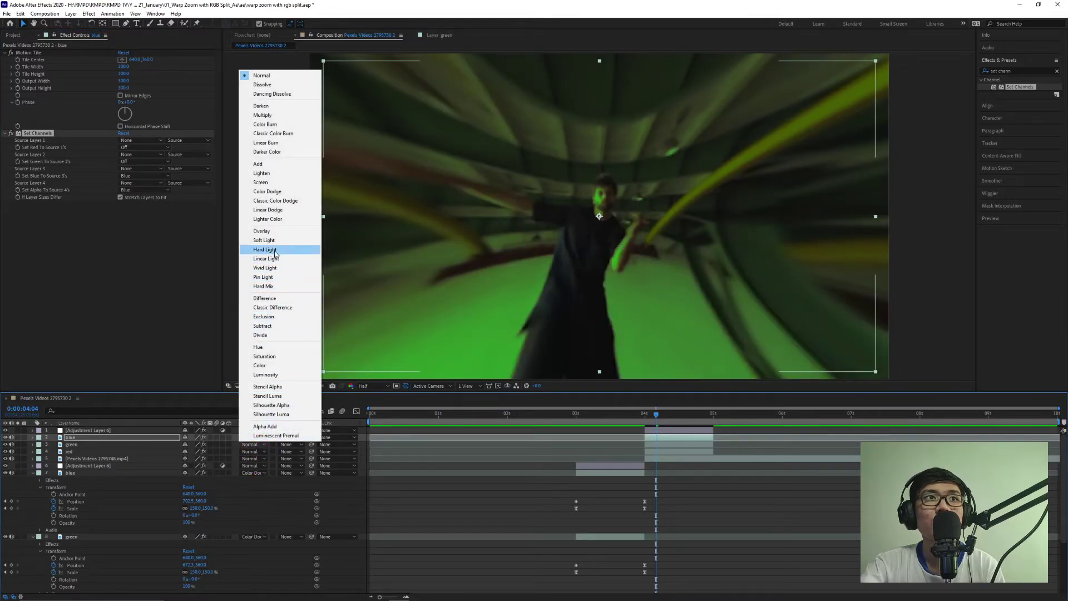
click(281, 190)
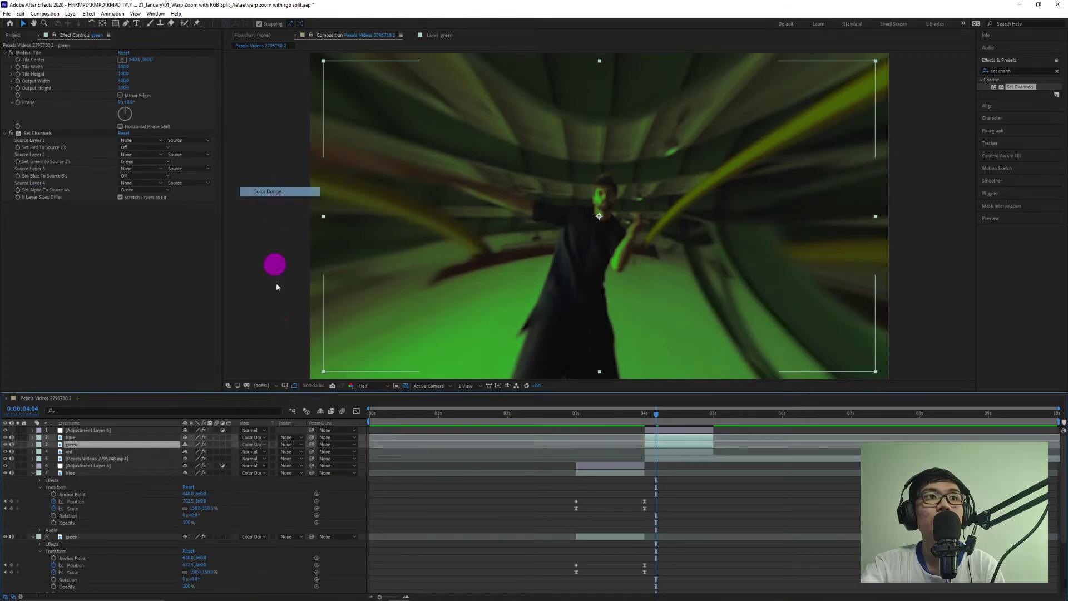
click(255, 450)
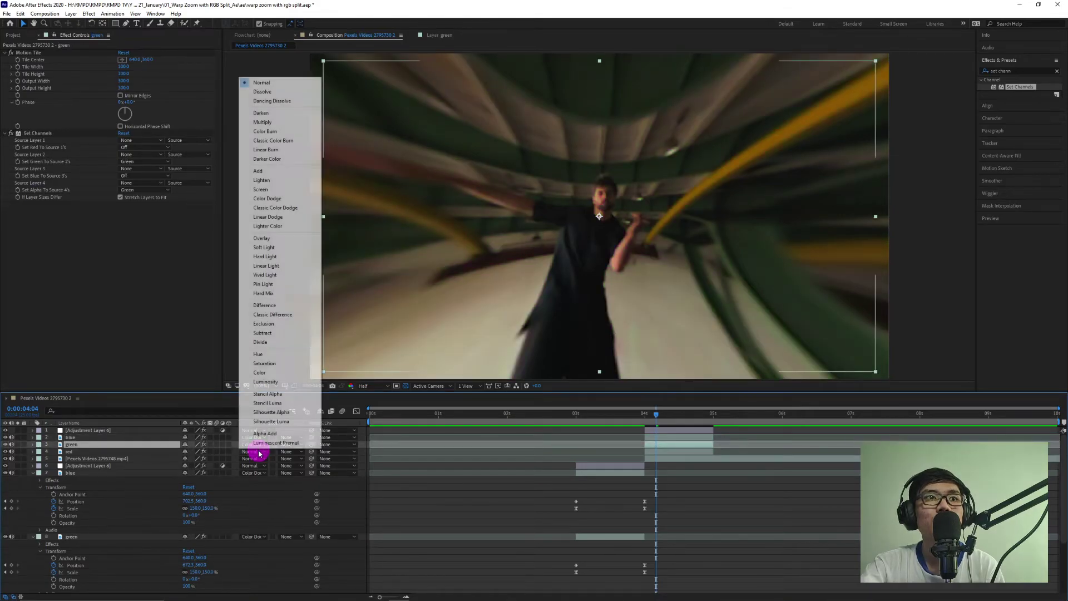
click(279, 198)
At 0:00:03:00, add starting Opacity keyframes to the first clip's blue, green and red layers.
click(656, 438)
drag(656, 415, 570, 441)
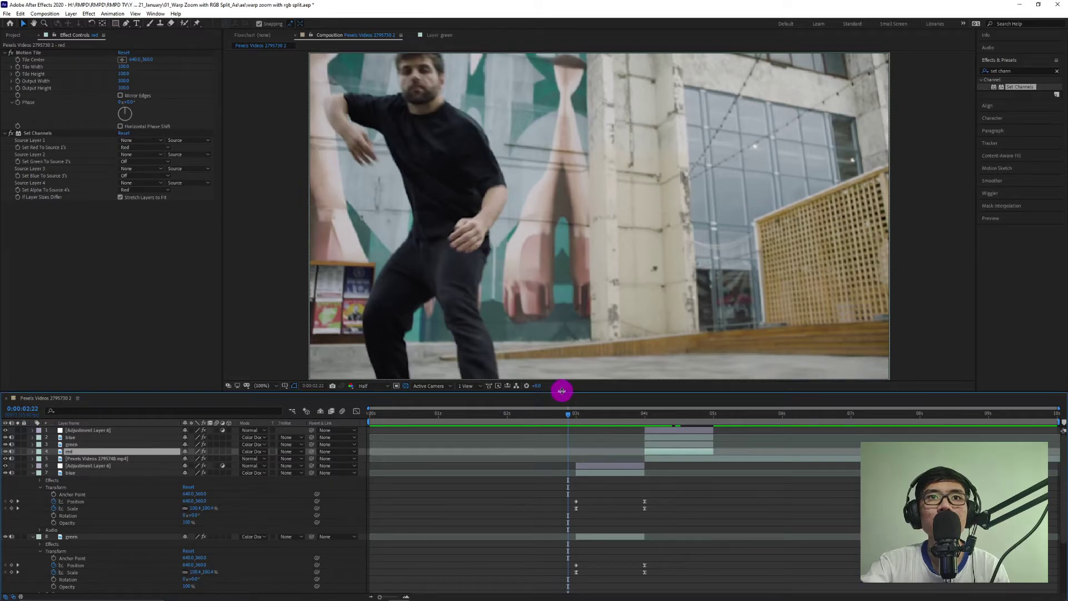
drag(562, 390, 563, 337)
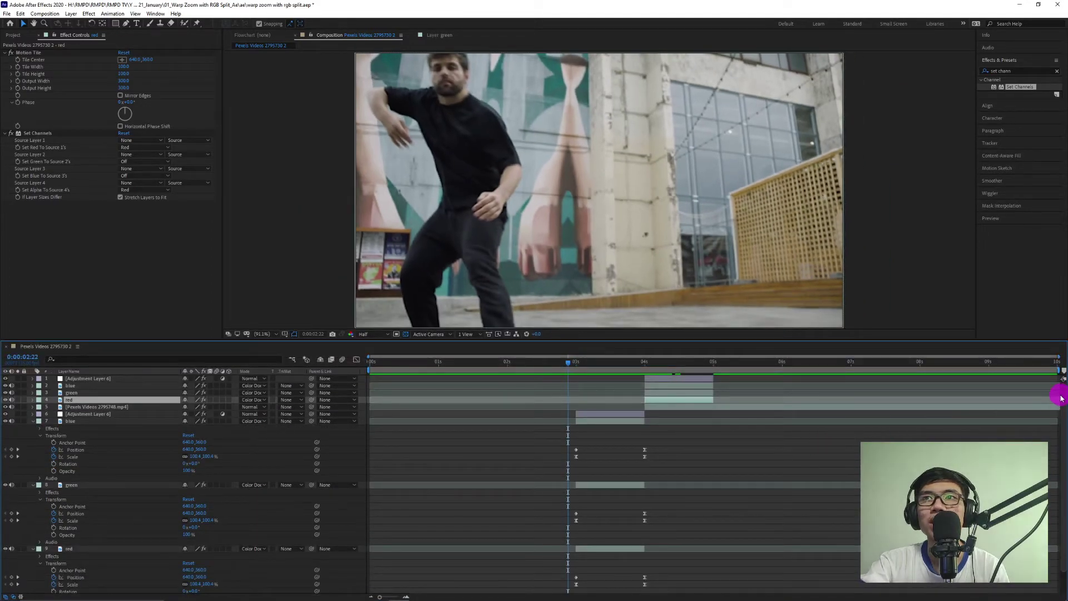
scroll(1060, 443, down, 2)
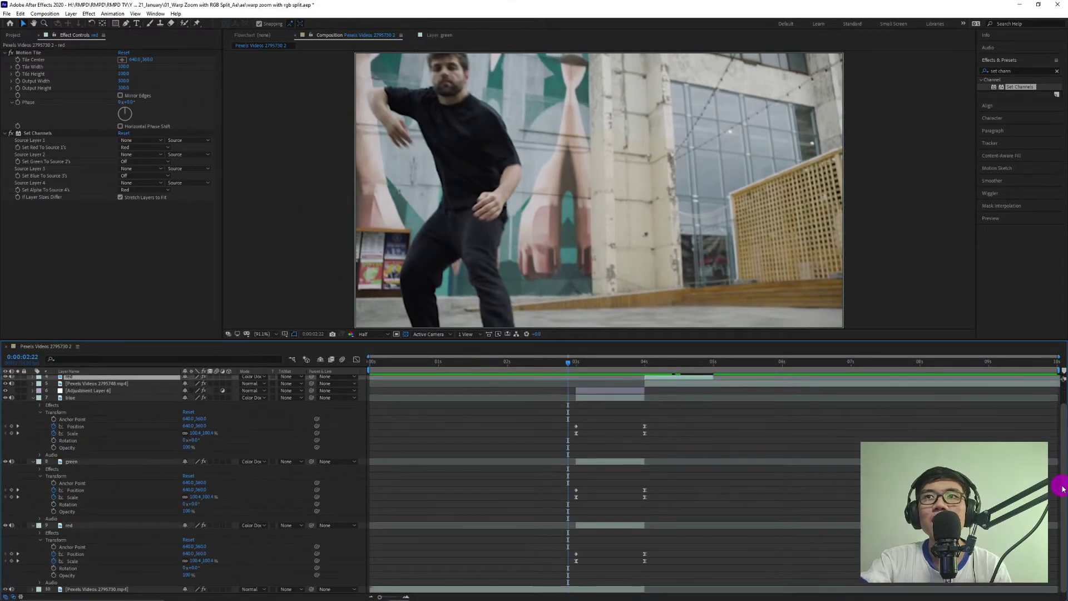
drag(567, 364, 569, 367)
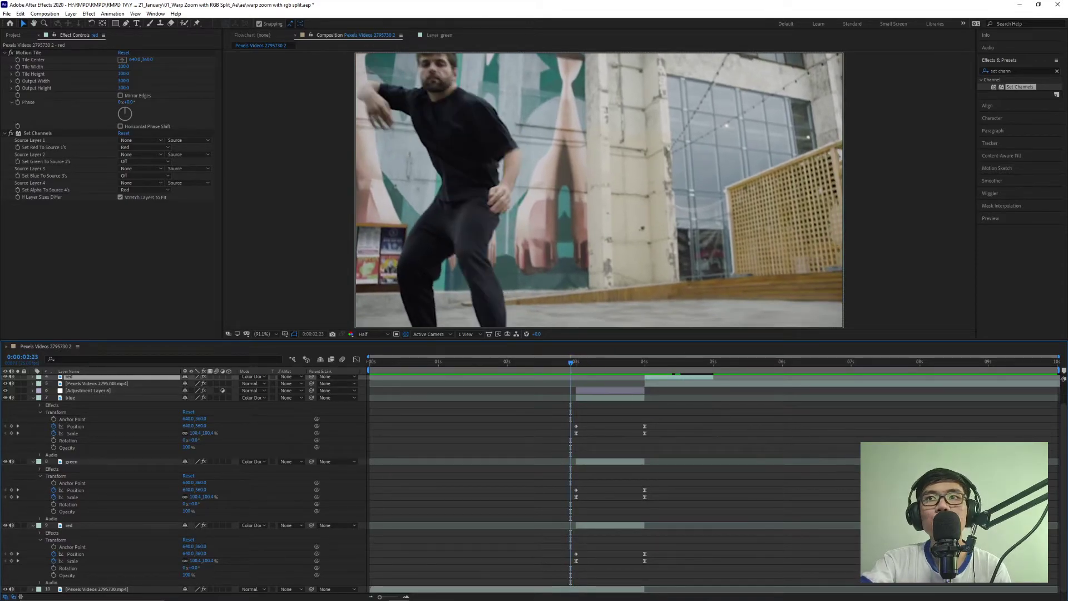
click(577, 362)
click(189, 426)
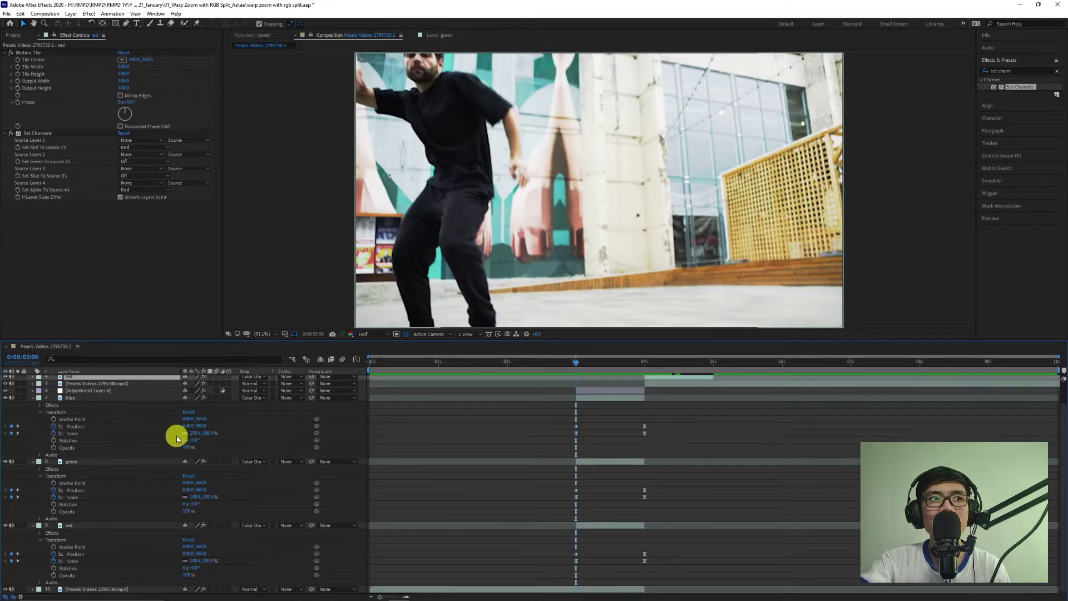
click(53, 449)
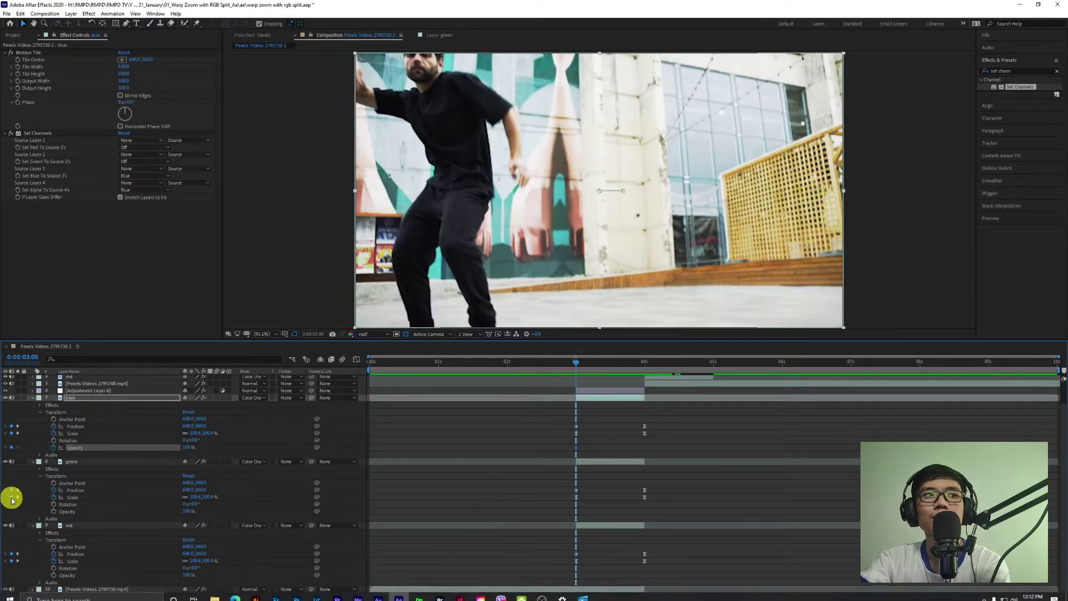
click(54, 511)
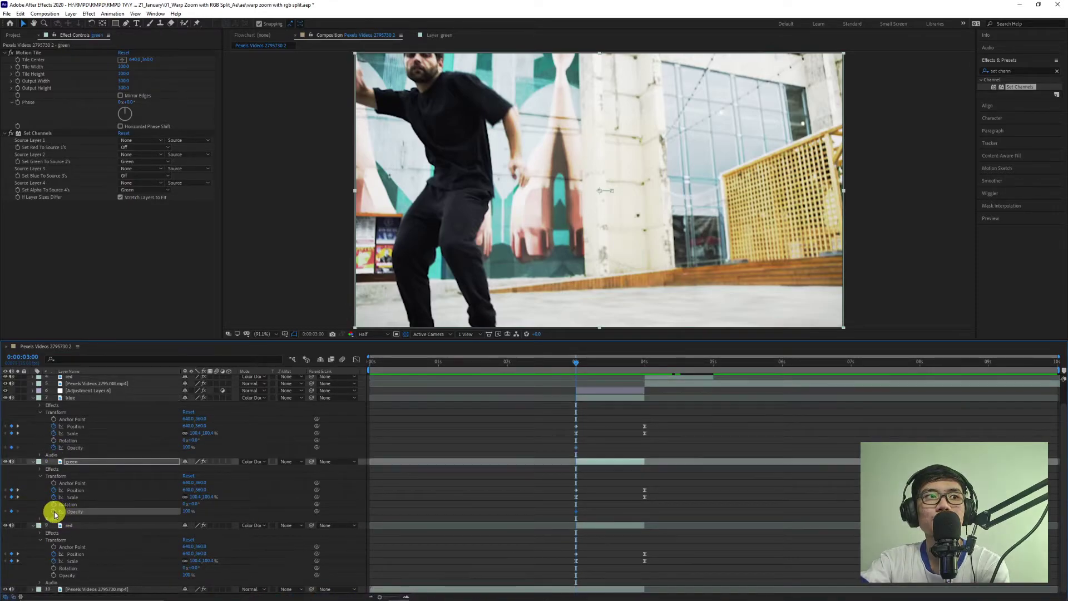
click(54, 576)
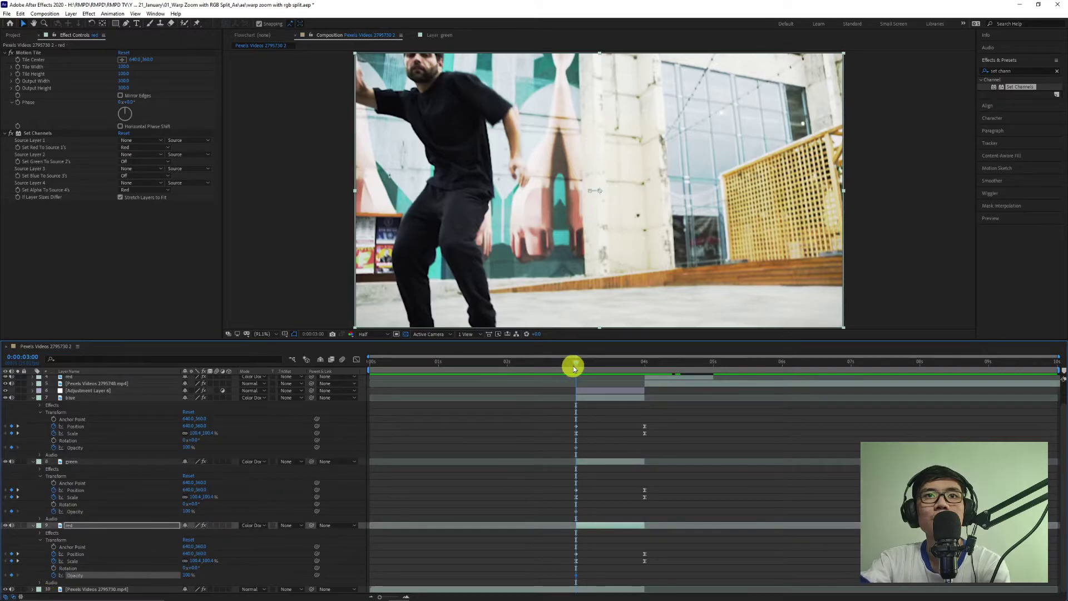
At the 0:00:03:00 keyframes, set the Opacity of the first clip's blue, green and red layers to 0%.
drag(576, 363, 597, 372)
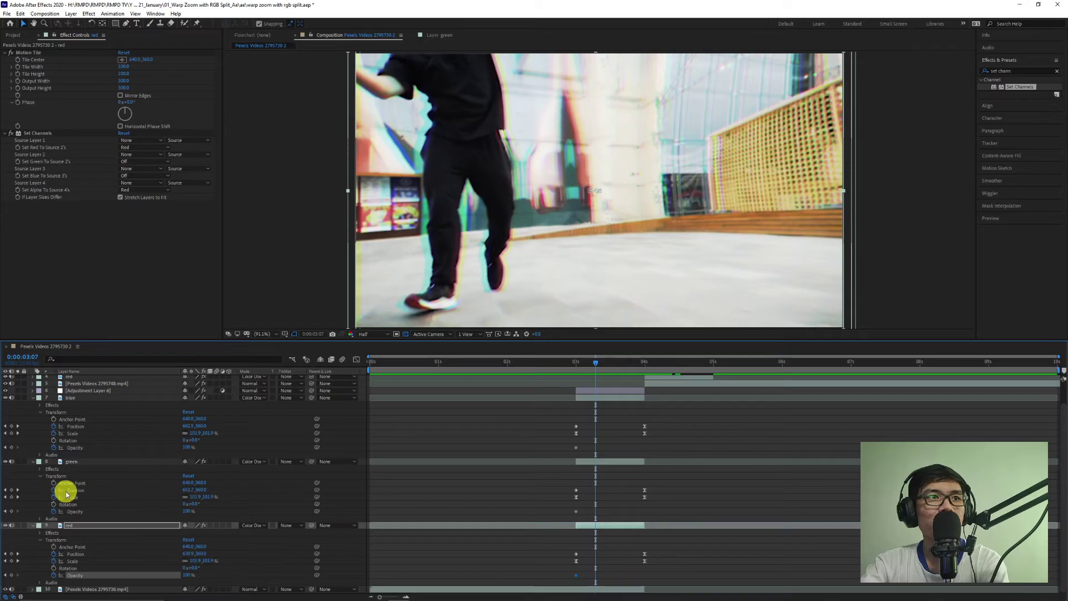
click(5, 447)
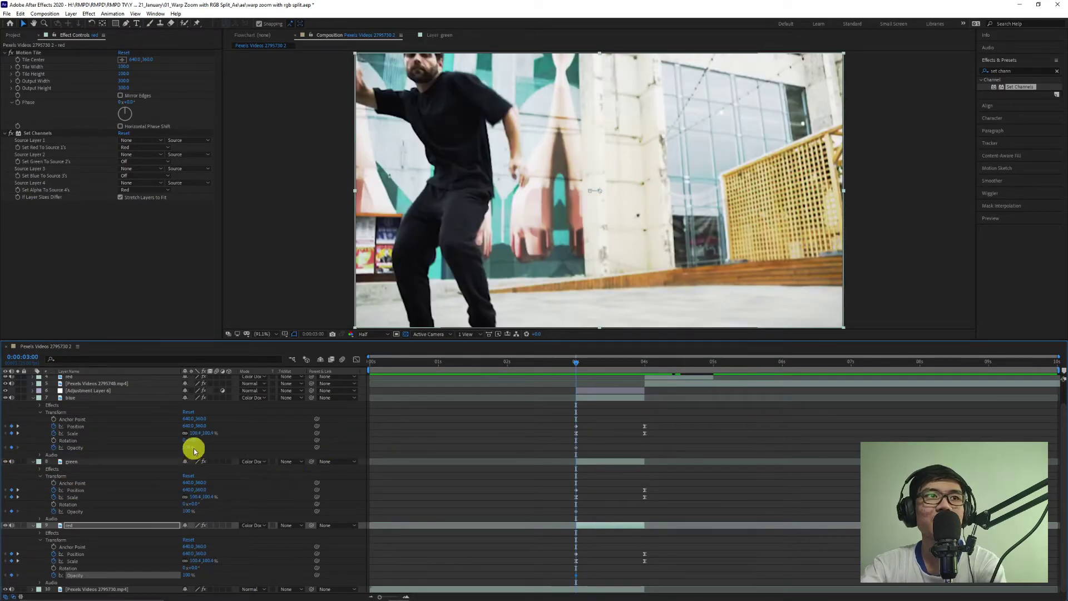
drag(44, 473, 167, 448)
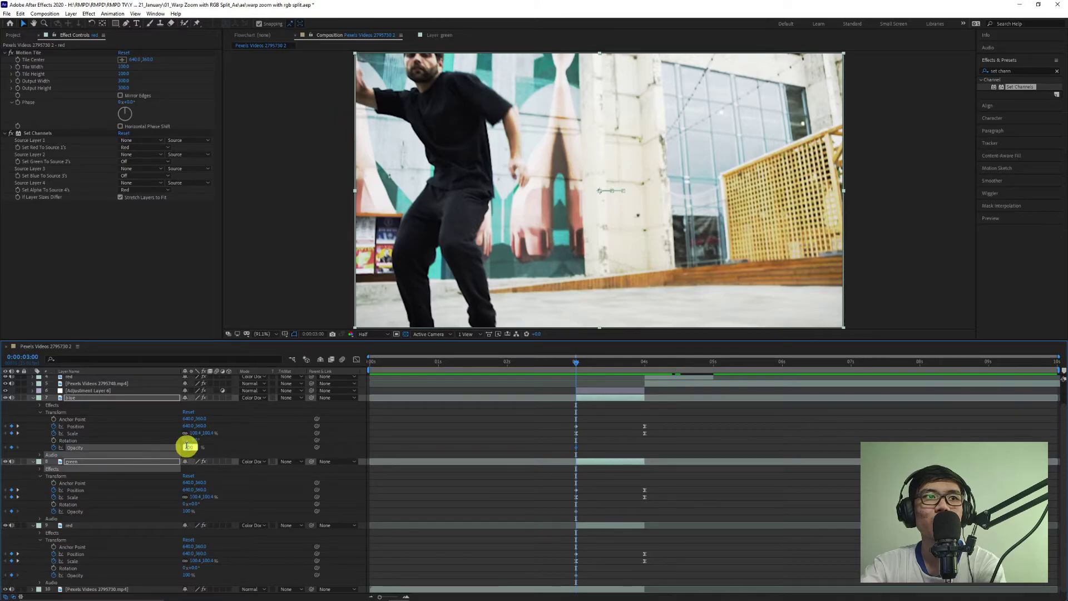
text(0)
key(Return)
drag(178, 510, 33, 577)
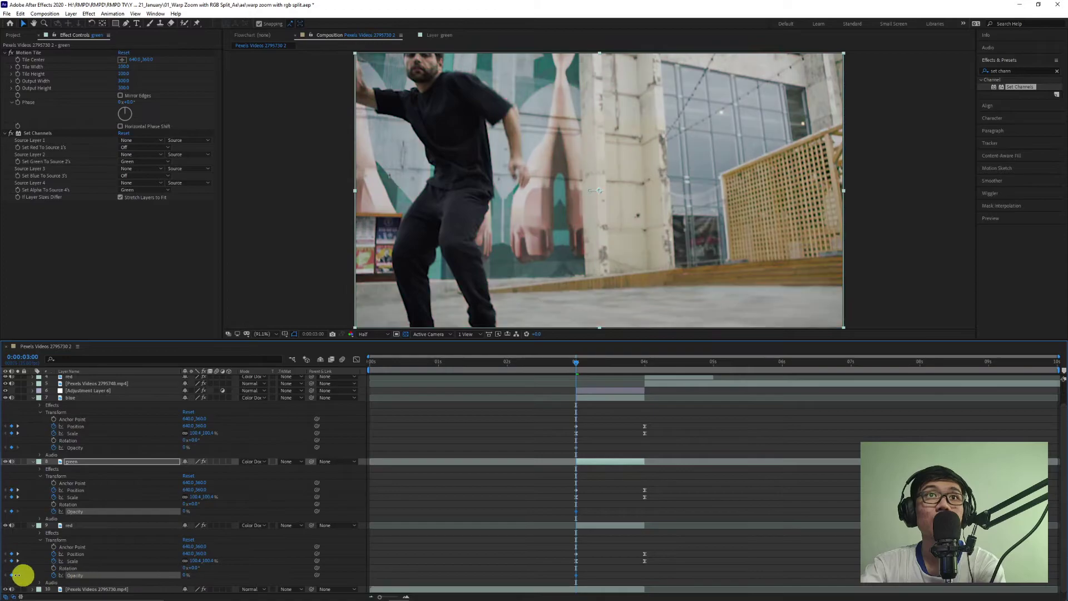
At 0:00:03:07, set the Opacity of the first clip's blue and red layers to 100% and play back the transition.
drag(583, 366, 598, 374)
drag(187, 449, 444, 446)
click(184, 511)
drag(183, 512, 384, 568)
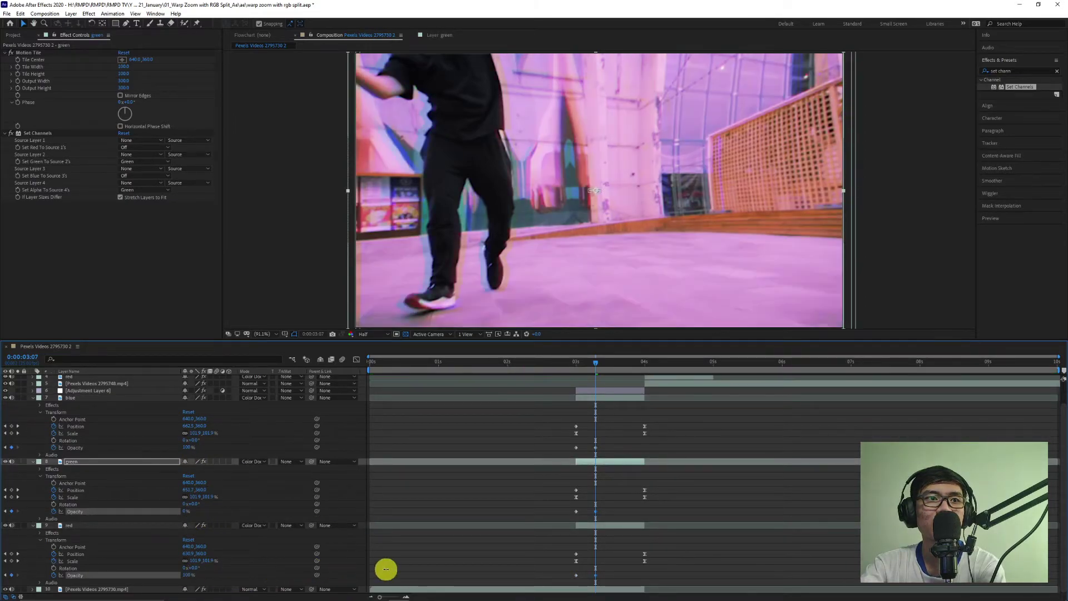
drag(584, 361, 558, 362)
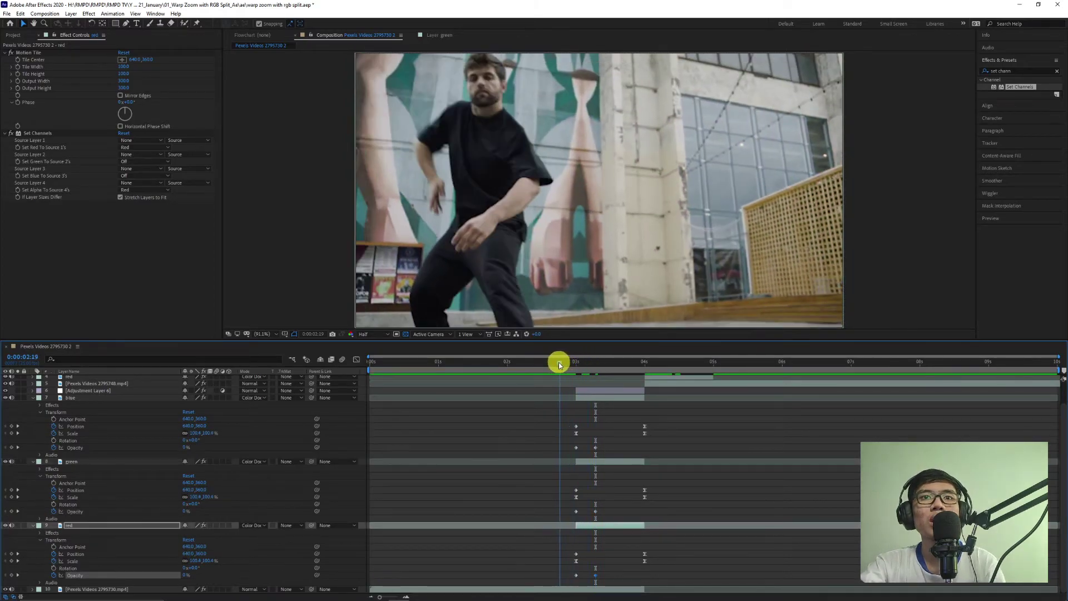
key(space)
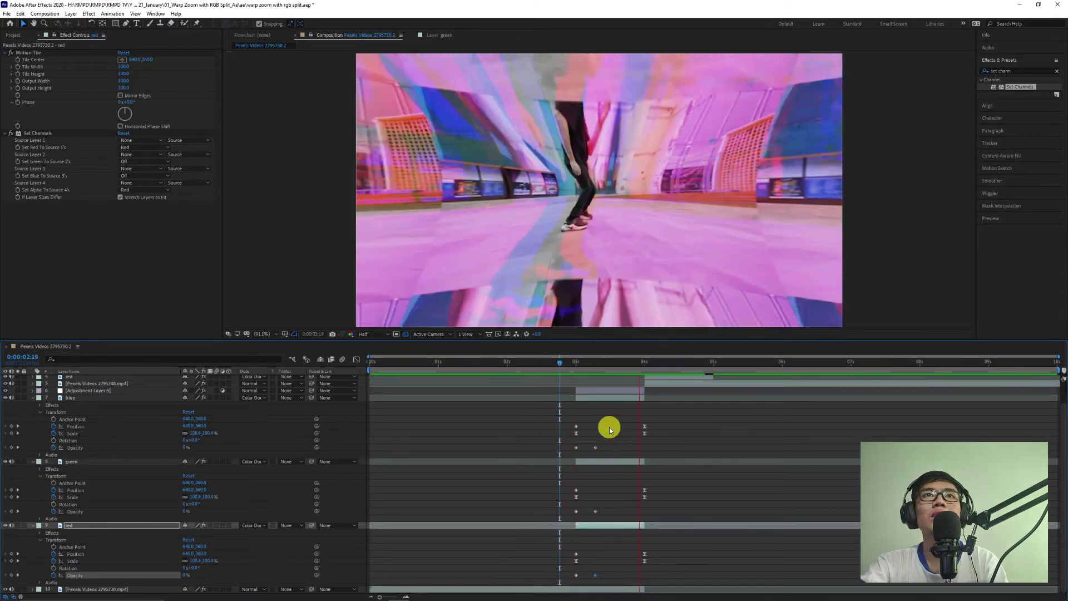
key(space)
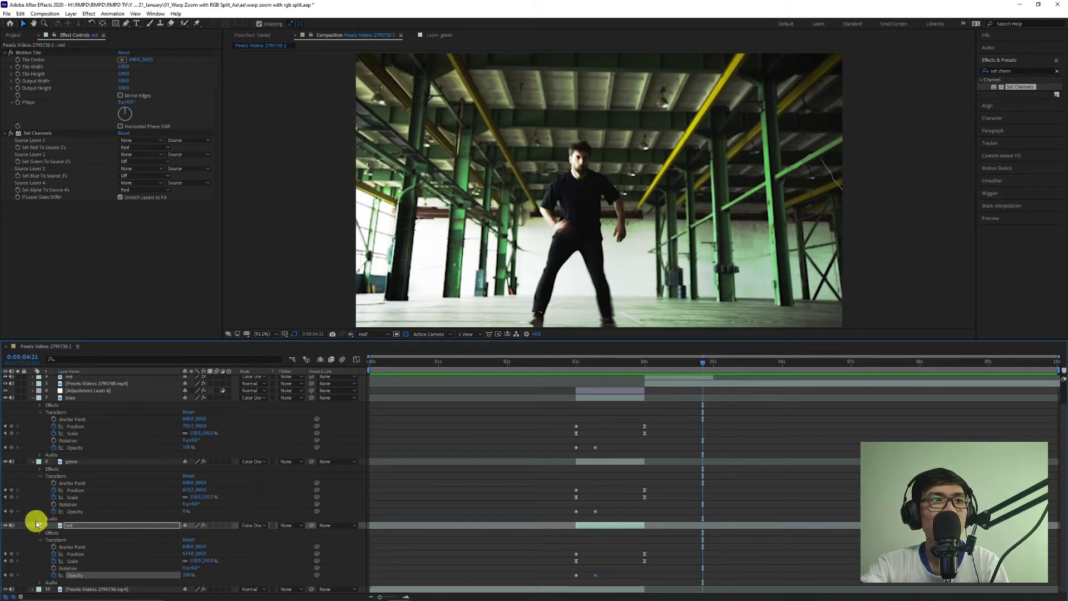
Set the first clip's green layer Opacity keyframe at 0:00:03:07 to 100% and play back the transition.
click(5, 511)
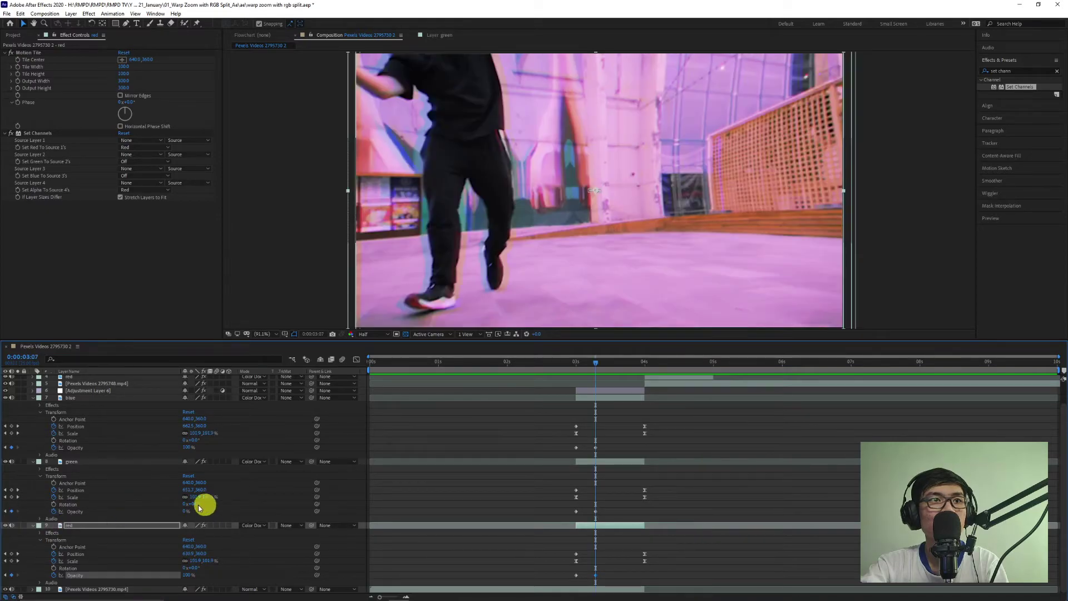
click(760, 499)
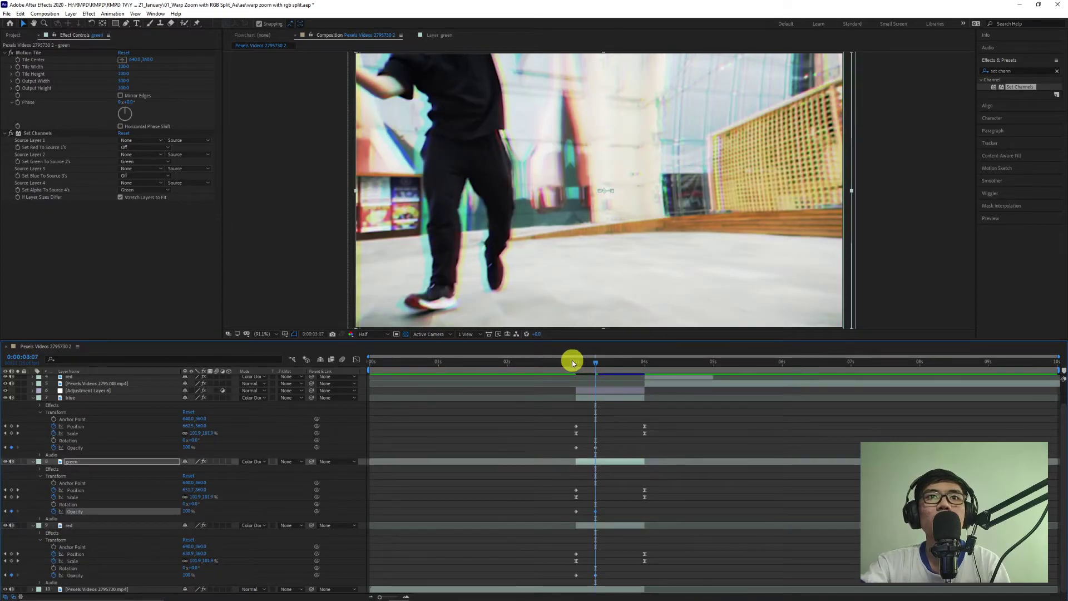
click(474, 372)
key(space)
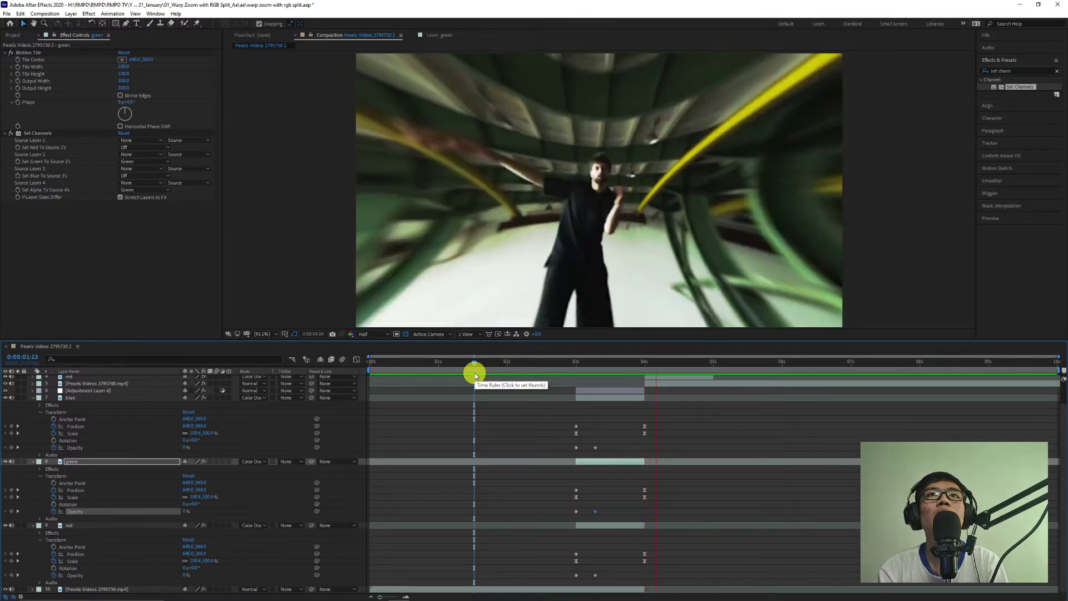
key(space)
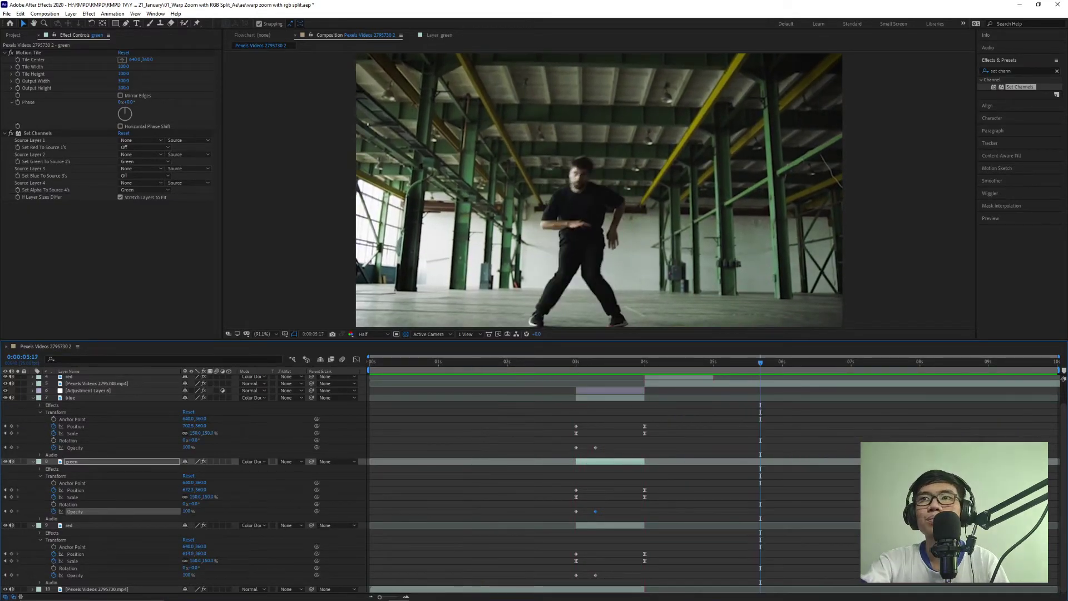
scroll(1060, 416, up, 2)
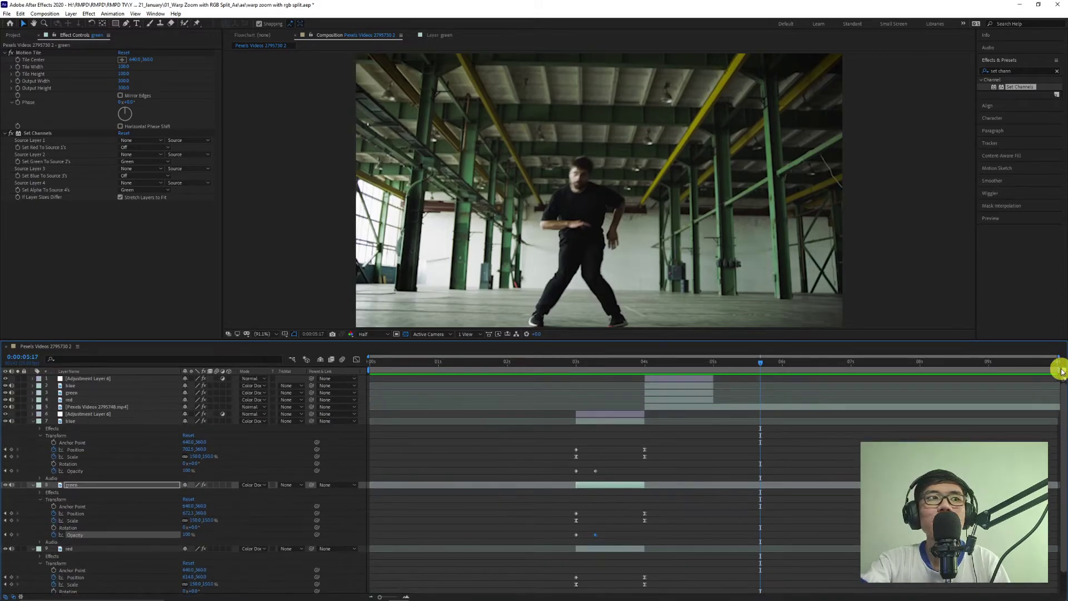
click(678, 405)
click(677, 392)
click(680, 399)
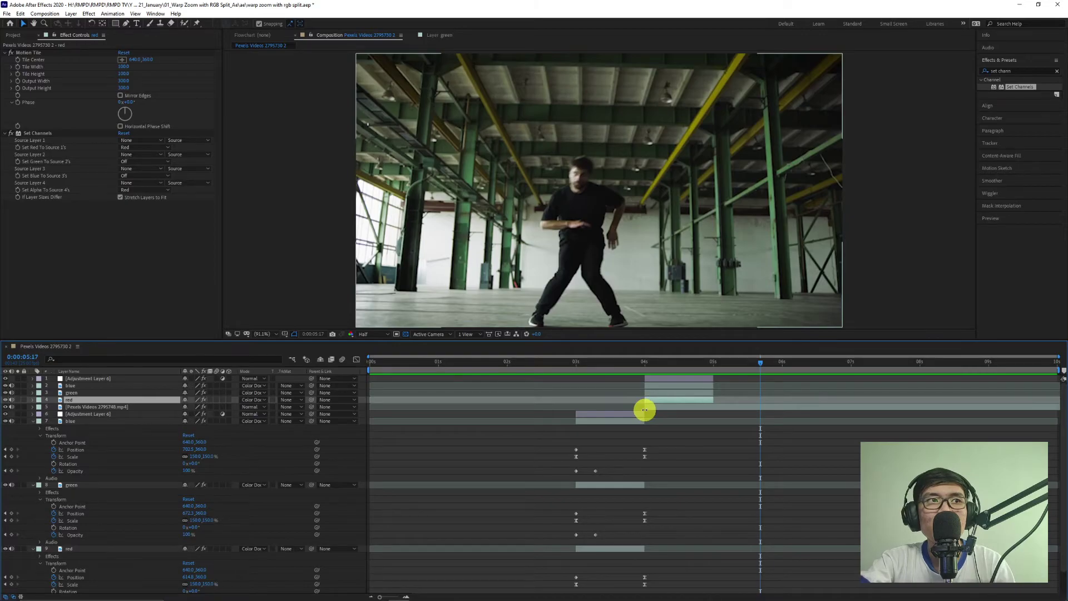
drag(652, 365, 654, 365)
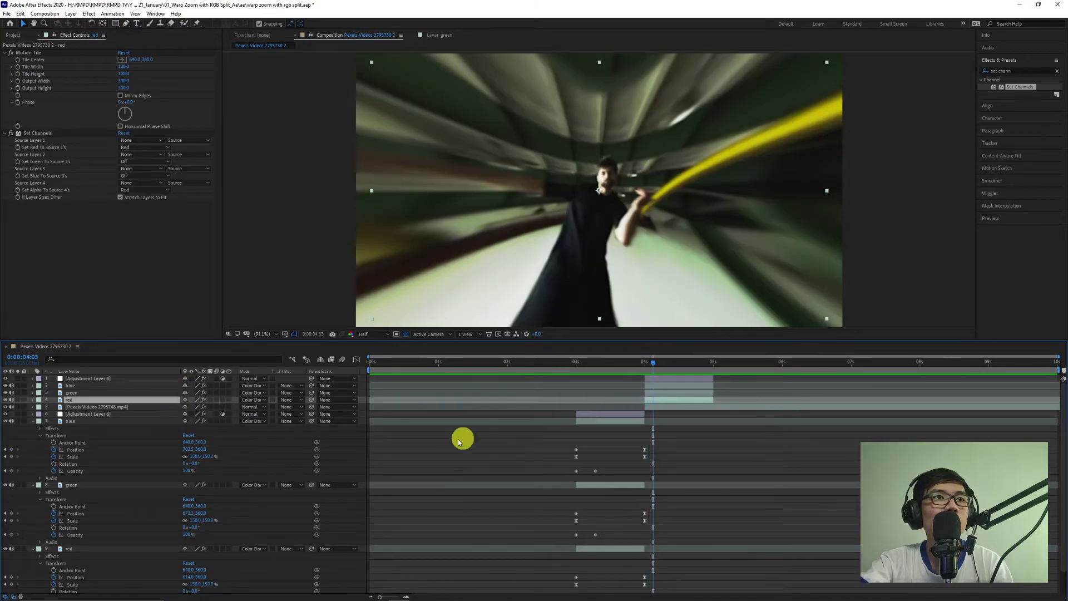
click(256, 411)
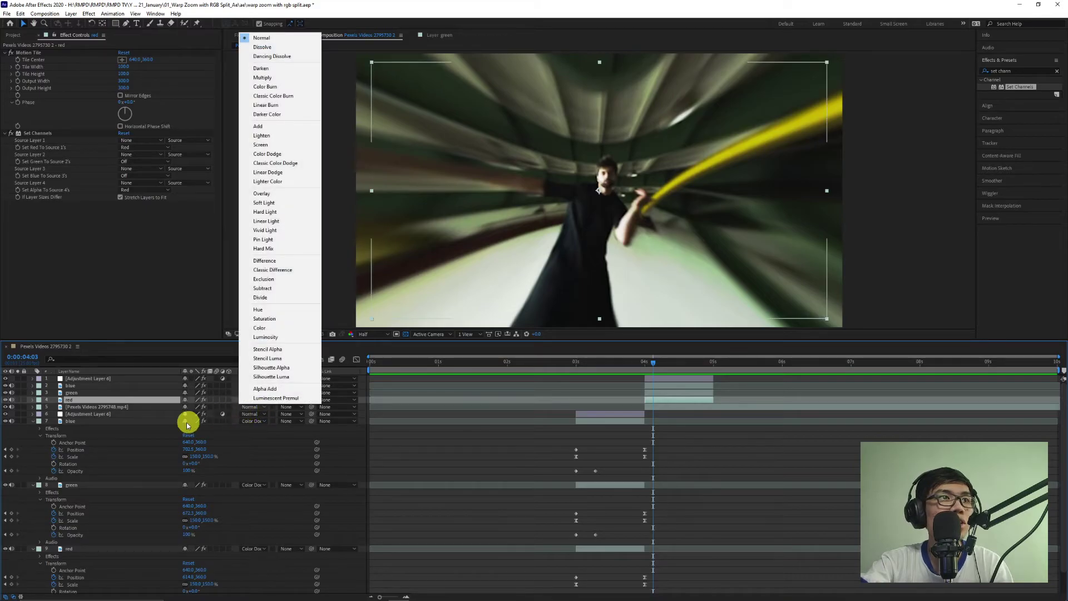
click(370, 437)
mouse_move(650, 368)
mouse_down()
mouse_move(665, 365)
mouse_move(642, 377)
mouse_move(657, 365)
mouse_up()
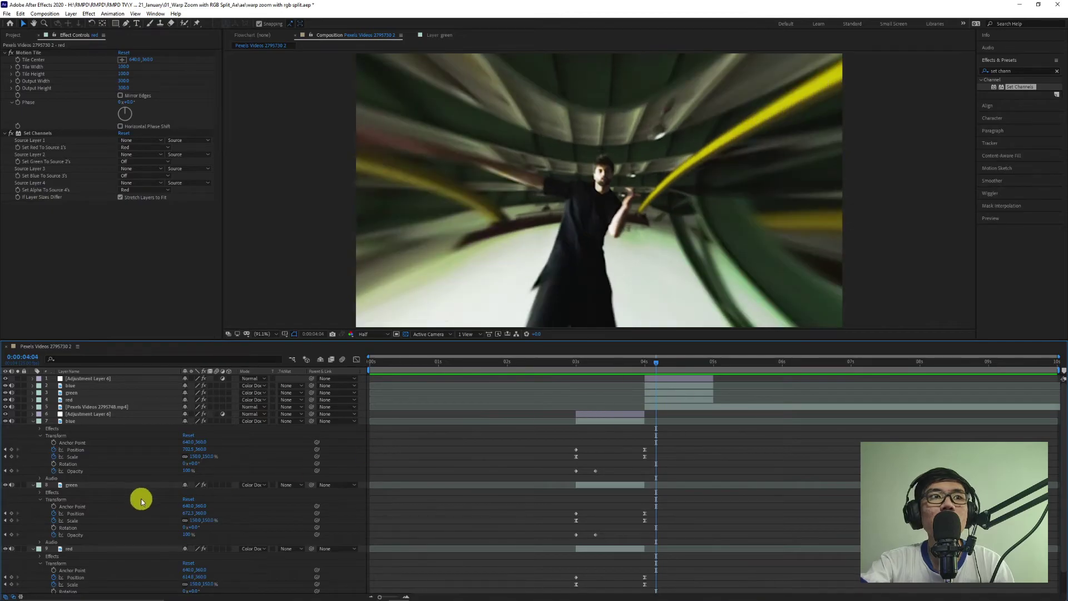
Collapse the expanded properties of all layers in the timeline.
key(ctrl+a)
key(u)
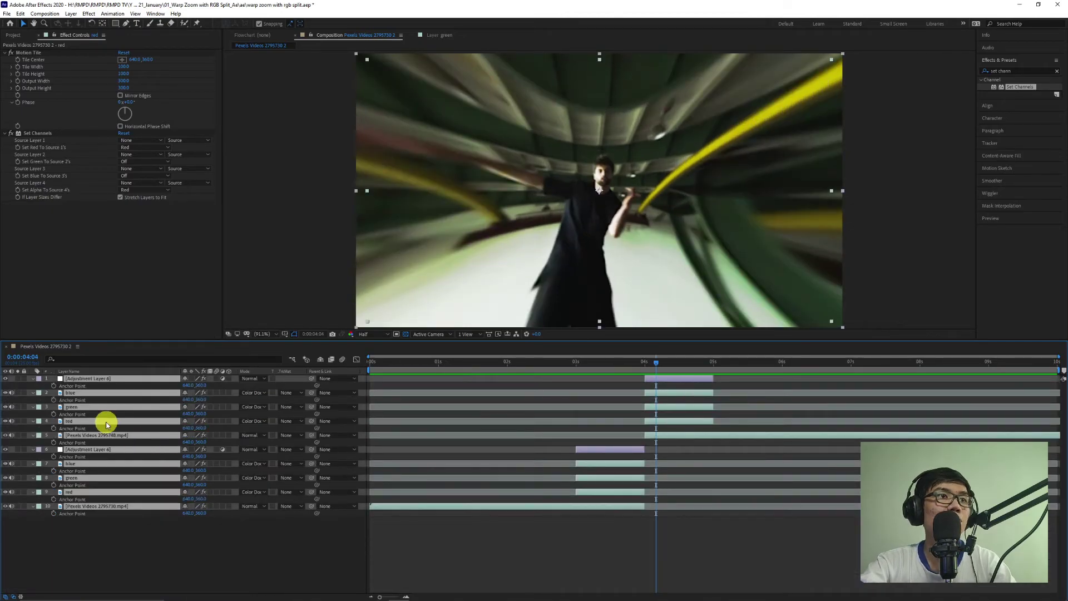
click(747, 467)
At 0:00:04:00, add starting Opacity keyframes to the second clip's blue, green and red layers.
click(690, 386)
ctrl+click(686, 393)
ctrl+click(684, 400)
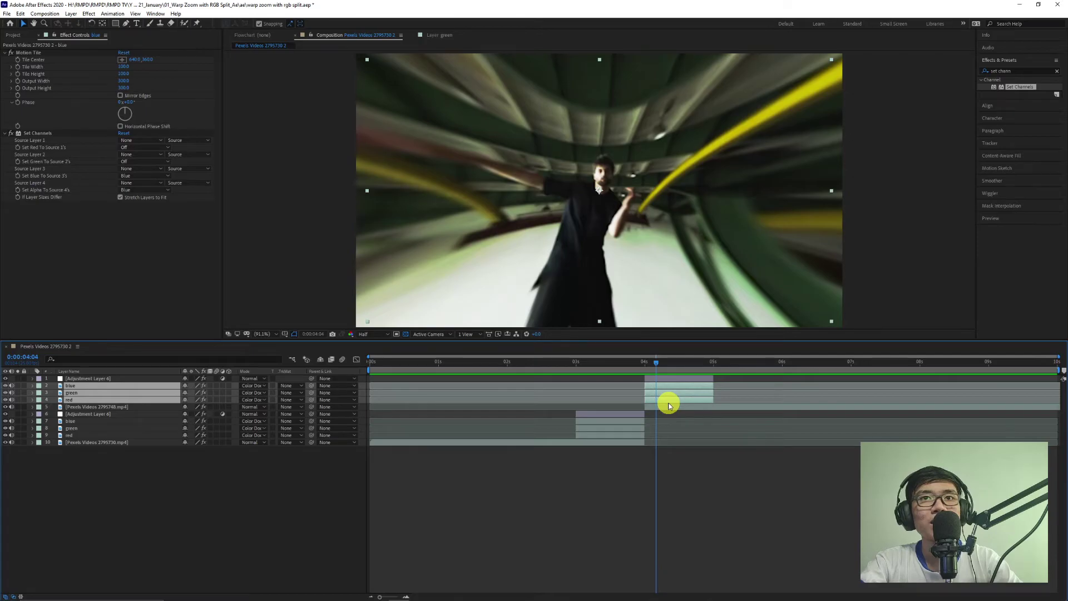
key(t)
drag(659, 371, 647, 369)
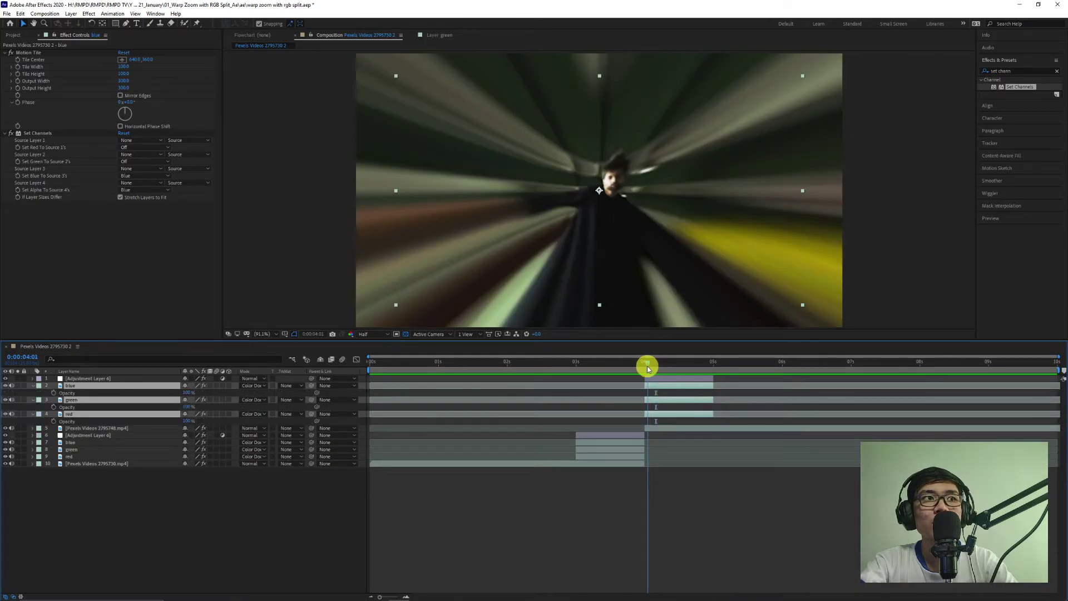
drag(647, 369, 646, 369)
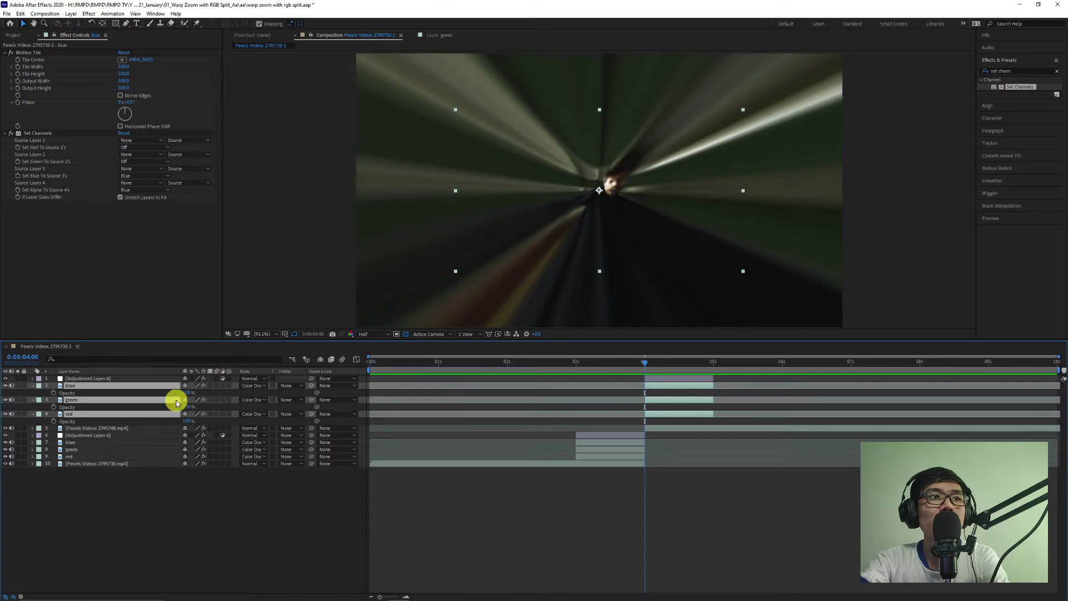
click(54, 393)
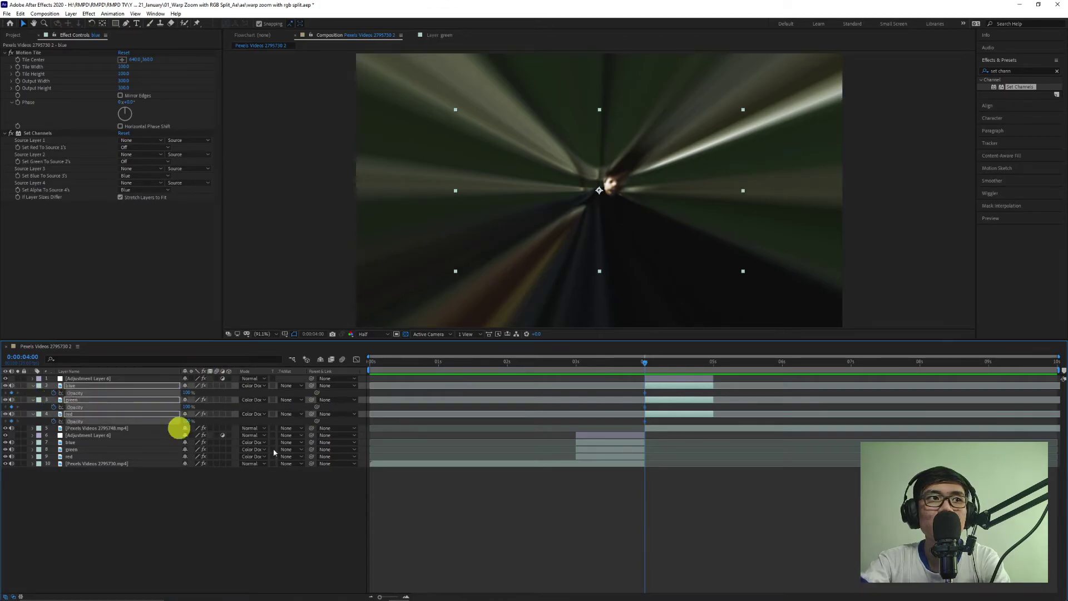
At 0:00:04:06, set the Opacity of the second clip's blue, green and red layers to 0% and preview the fade.
drag(645, 363, 662, 368)
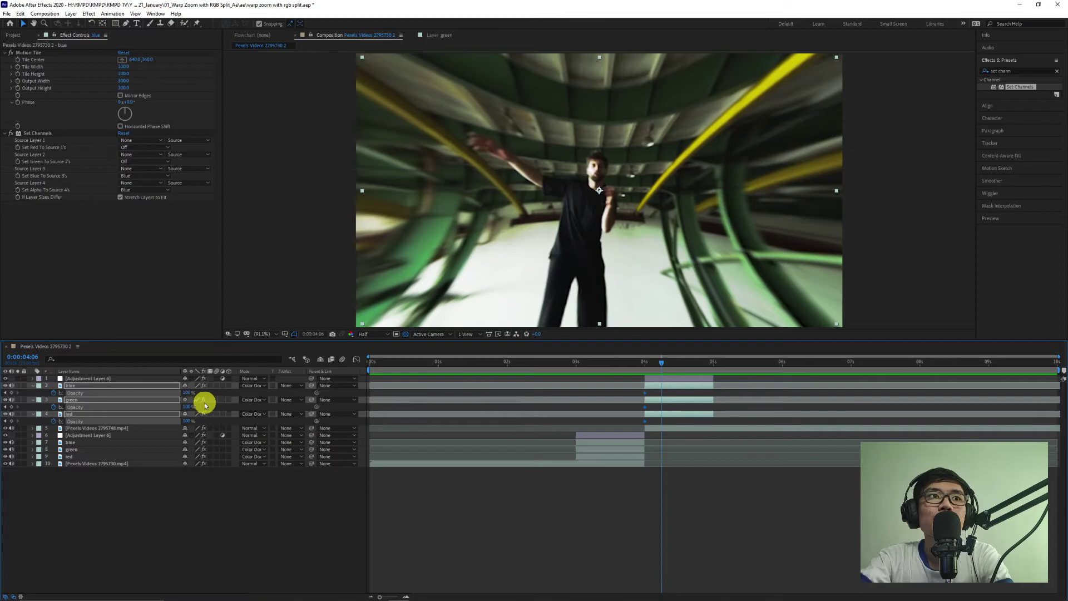
drag(186, 393, 3, 431)
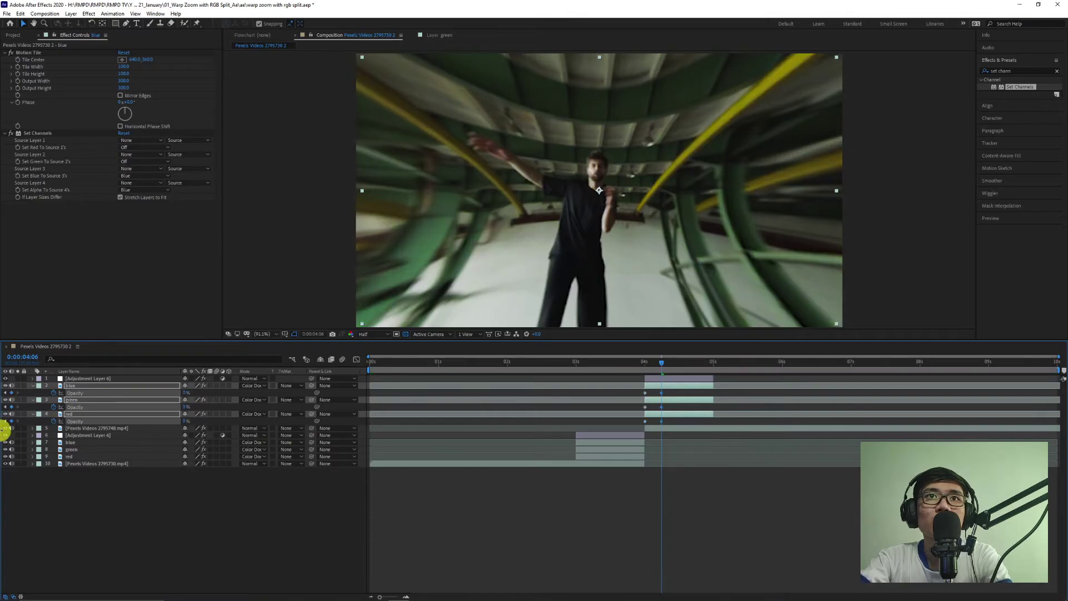
drag(666, 365, 617, 369)
key(space)
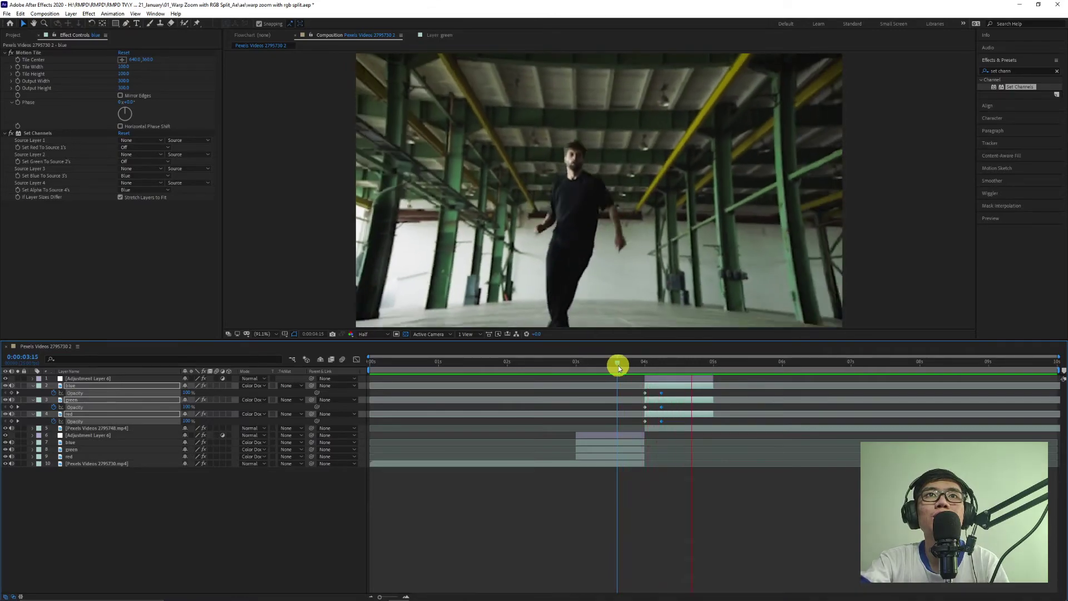
At 0:00:05:00, add Position keyframes to the second clip's blue, green and red layers, and return the playhead to 0:00:04:00.
drag(650, 369, 647, 362)
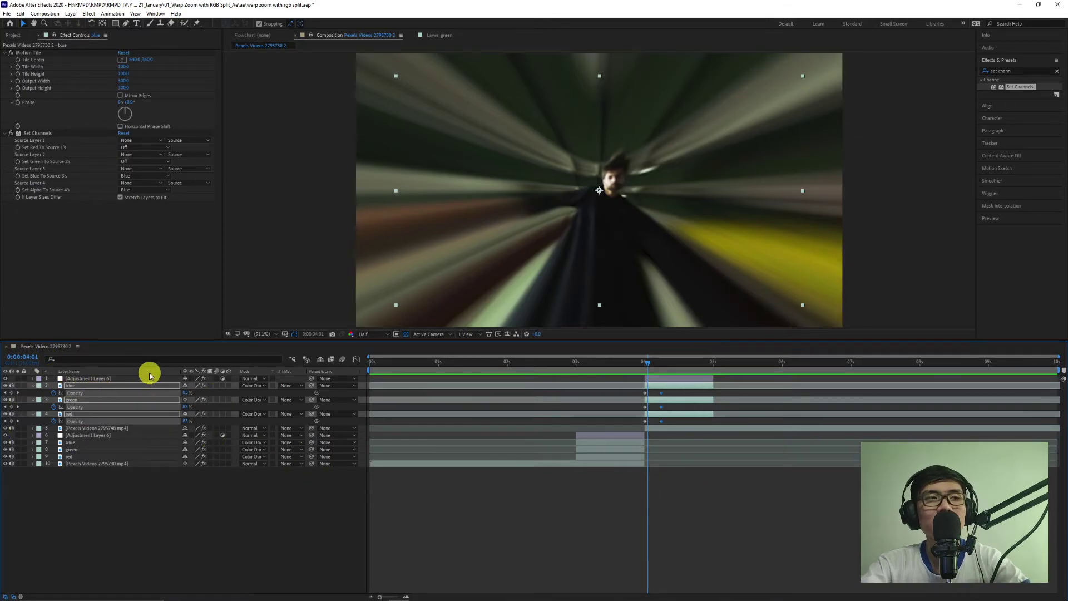
key(p)
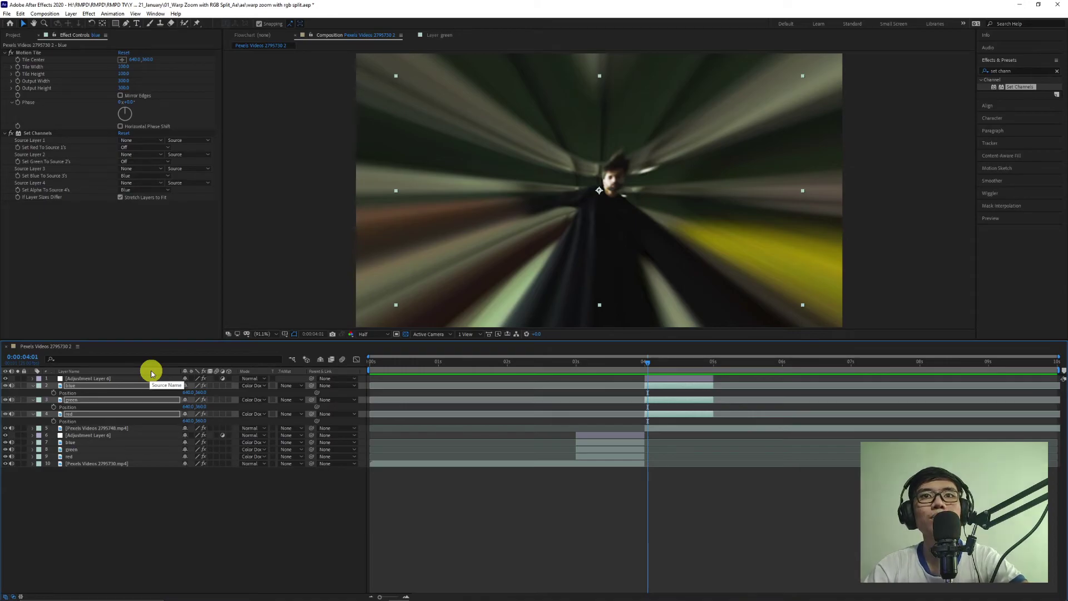
drag(652, 366, 713, 363)
click(41, 395)
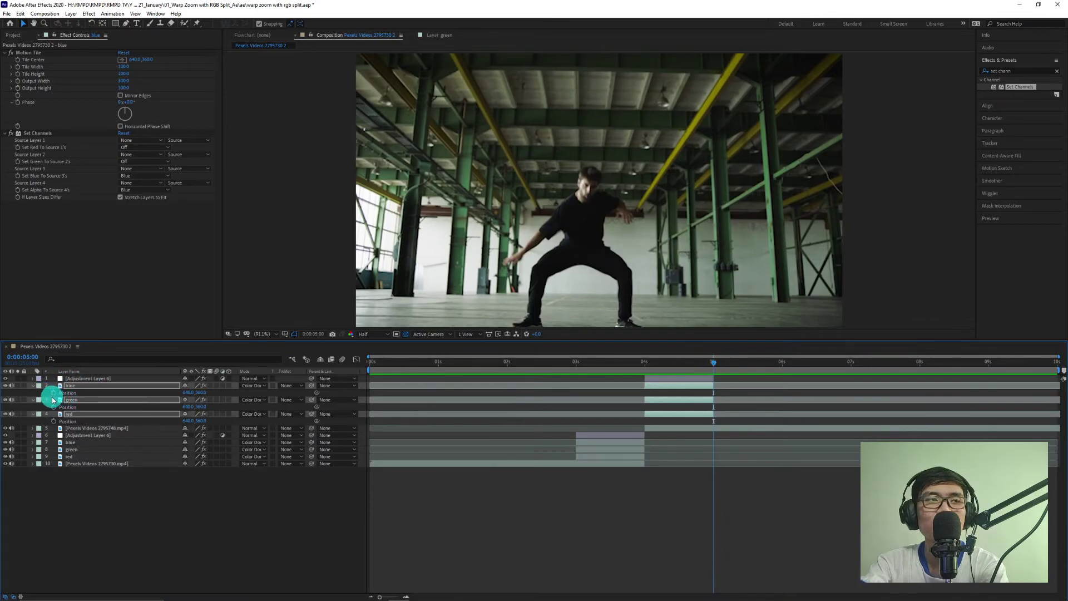
click(53, 393)
click(77, 403)
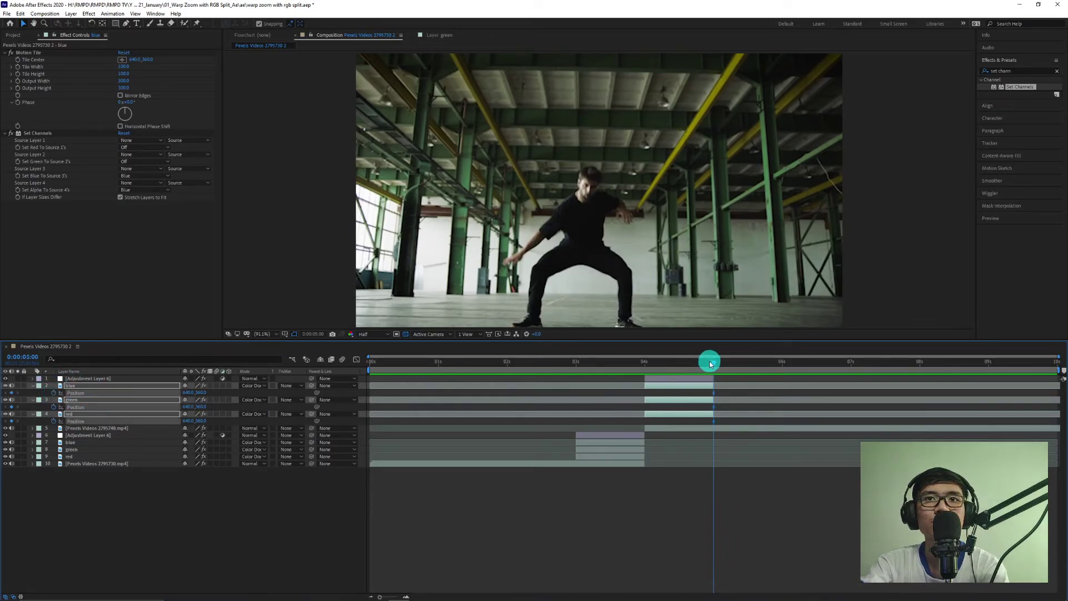
drag(709, 363, 647, 396)
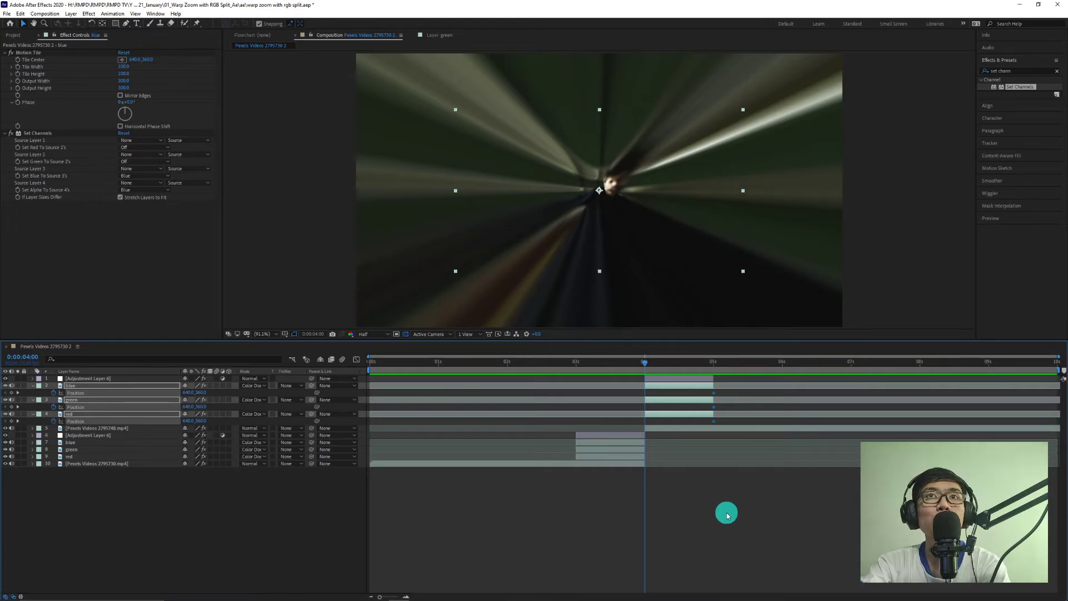
drag(650, 241, 667, 243)
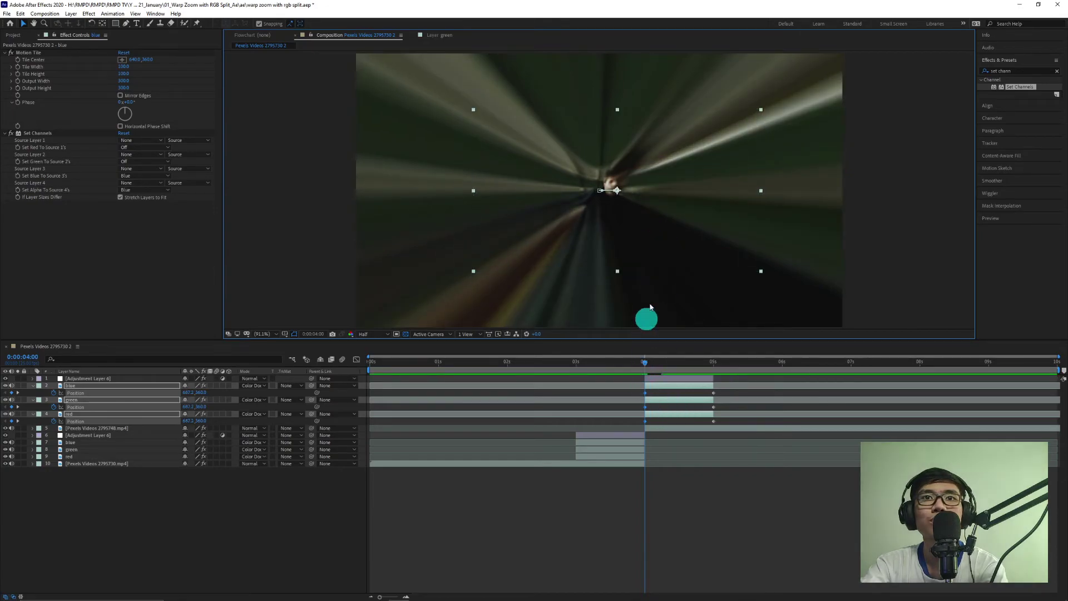
click(635, 551)
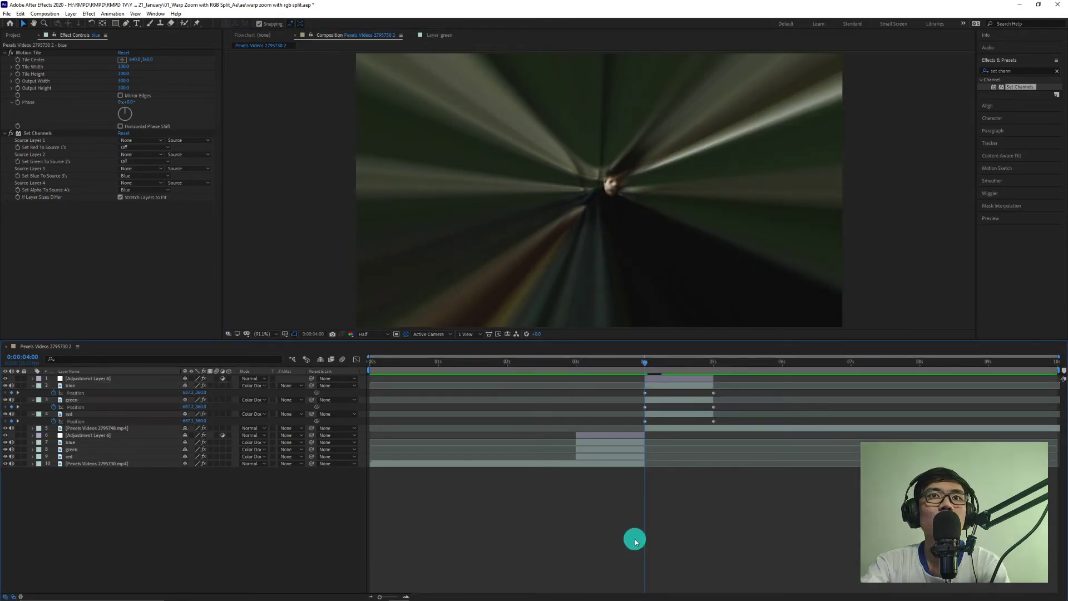
key(ctrl+z)
click(424, 524)
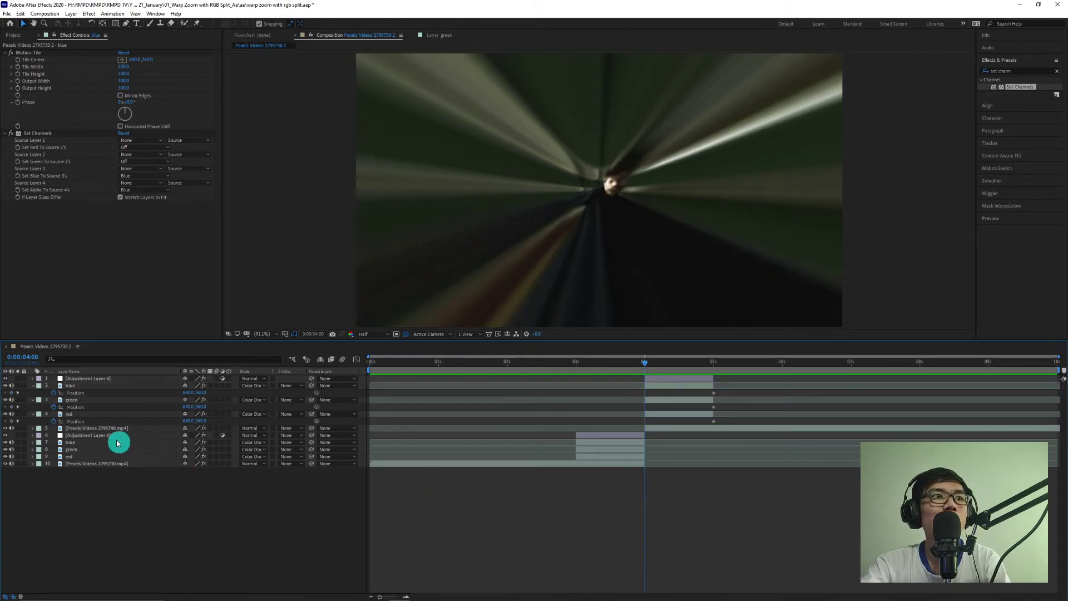
At 0:00:04:00, shift the second clip's red, green and blue layers individually so they are offset horizontally from each other.
click(100, 415)
mouse_move(551, 261)
mouse_down()
mouse_move(575, 250)
mouse_move(523, 236)
mouse_move(494, 245)
mouse_up()
click(108, 401)
click(99, 388)
At 0:00:04:00, set the Scale keyframes of the second clip's blue, green and red layers to 100%.
drag(649, 363, 713, 375)
click(93, 471)
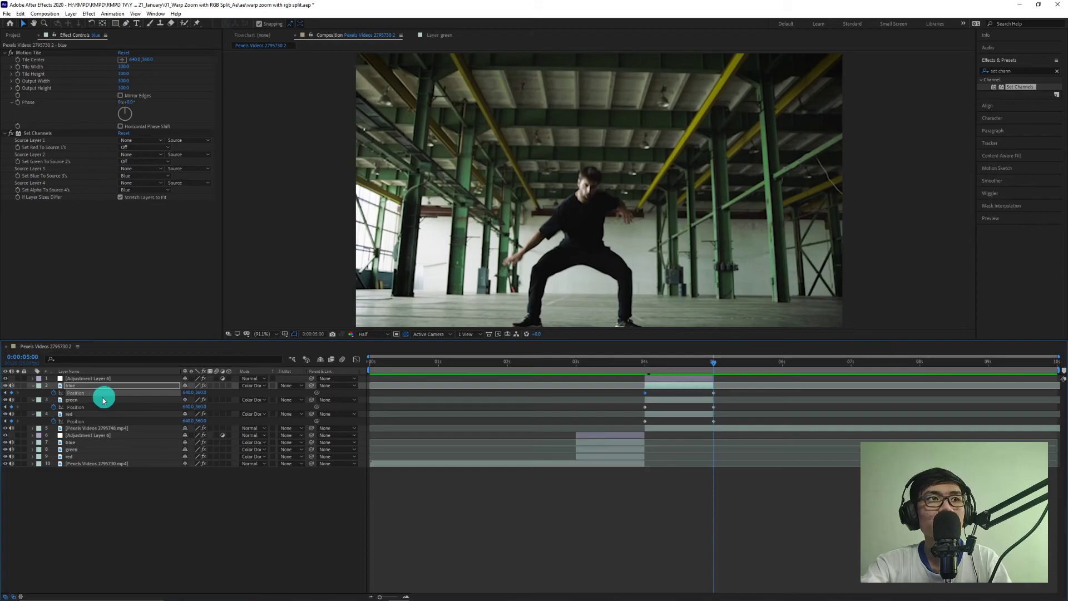
shift+click(93, 416)
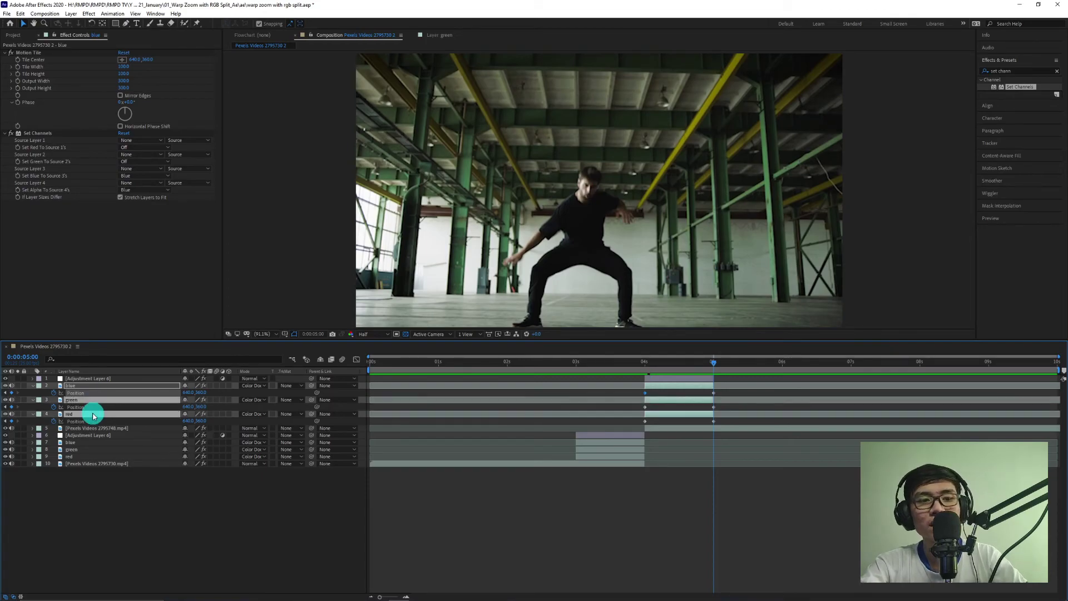
key(s)
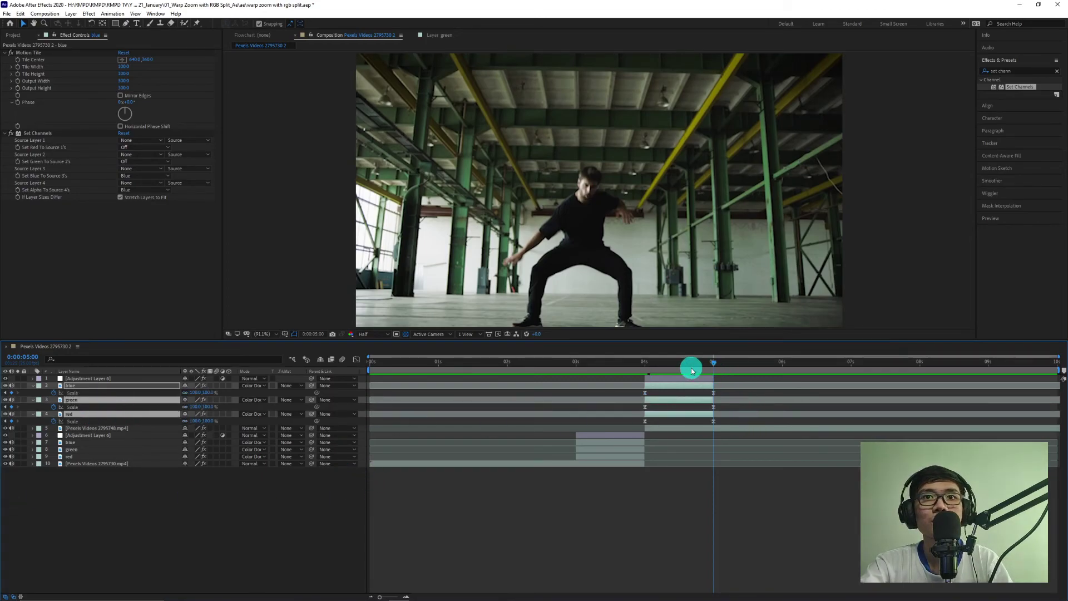
drag(709, 364, 645, 373)
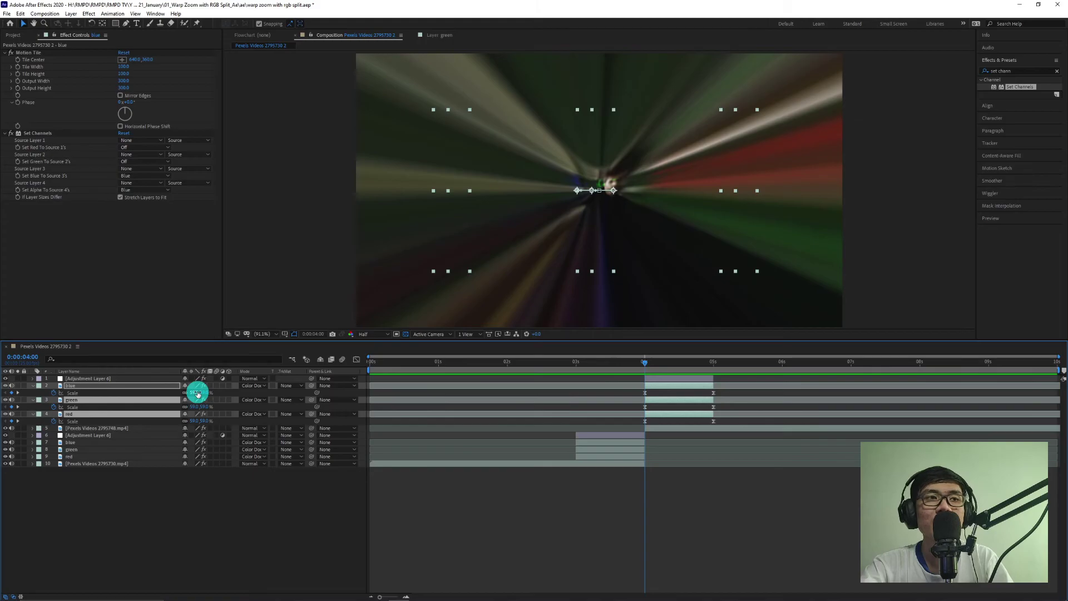
text(100)
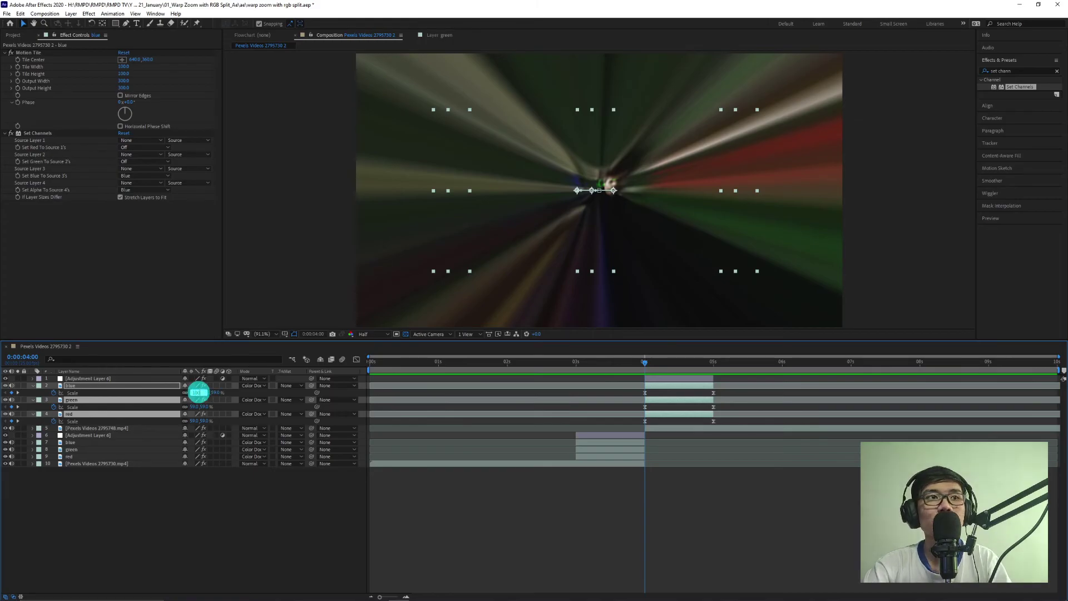
key(Tab)
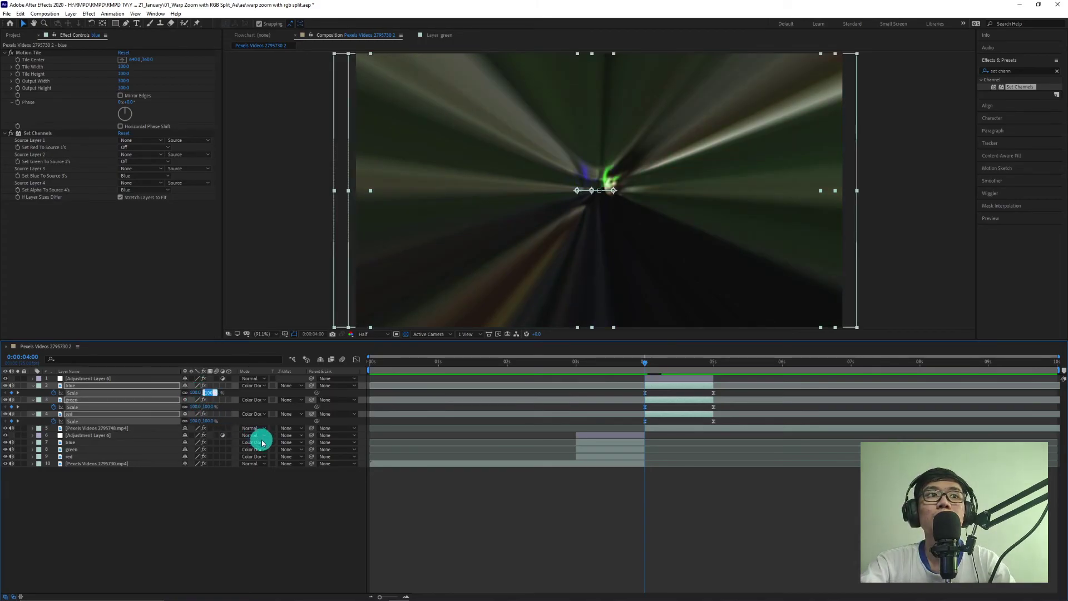
At 0:00:05:00, set the Scale keyframes of the second clip's blue, green and red layers to 59%.
drag(640, 365, 680, 374)
drag(655, 377, 713, 393)
click(716, 395)
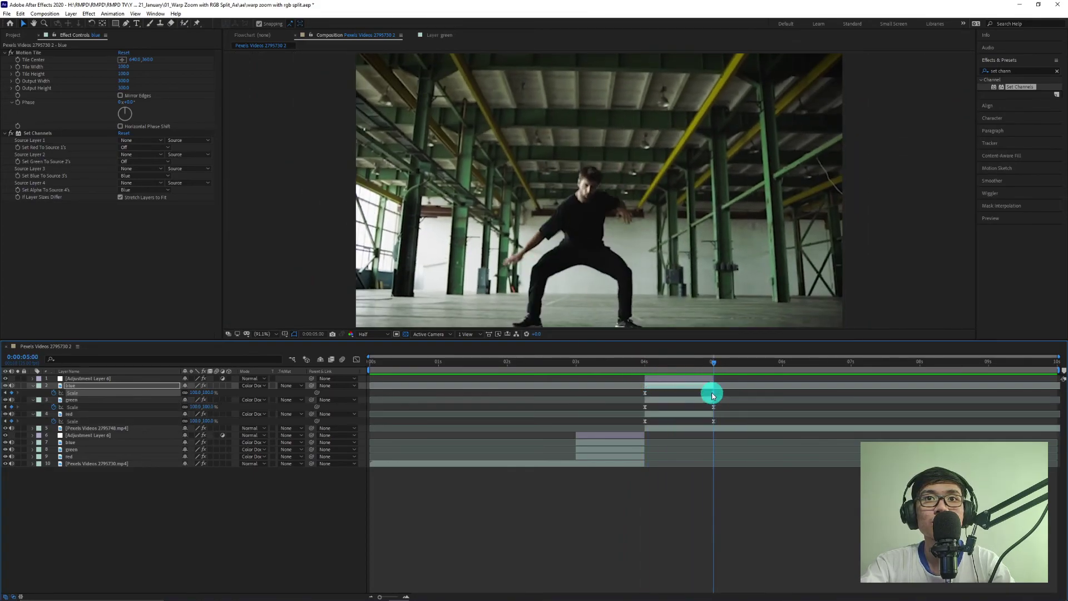
click(210, 394)
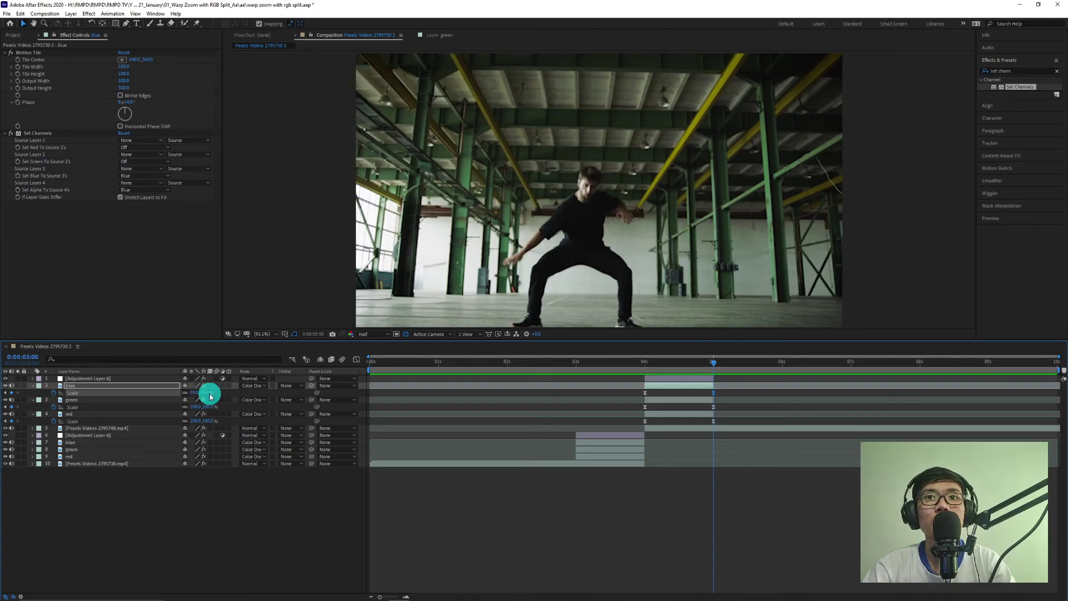
click(209, 407)
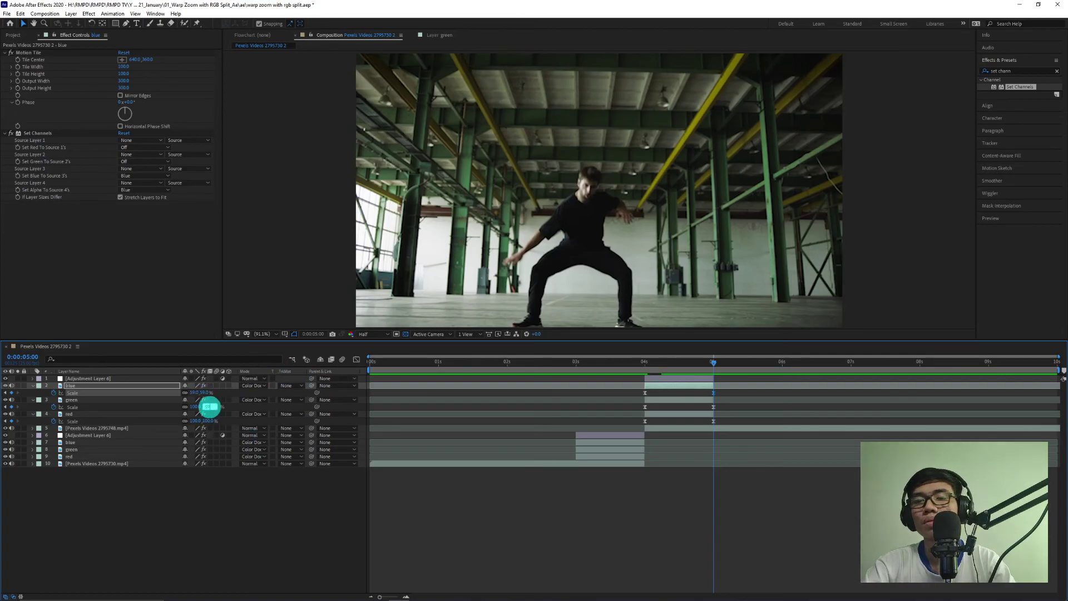
text(59)
key(Tab)
text(59)
Preview the finished transition from about 0:00:03:02, and replay the whole composition from the beginning.
drag(639, 377, 572, 377)
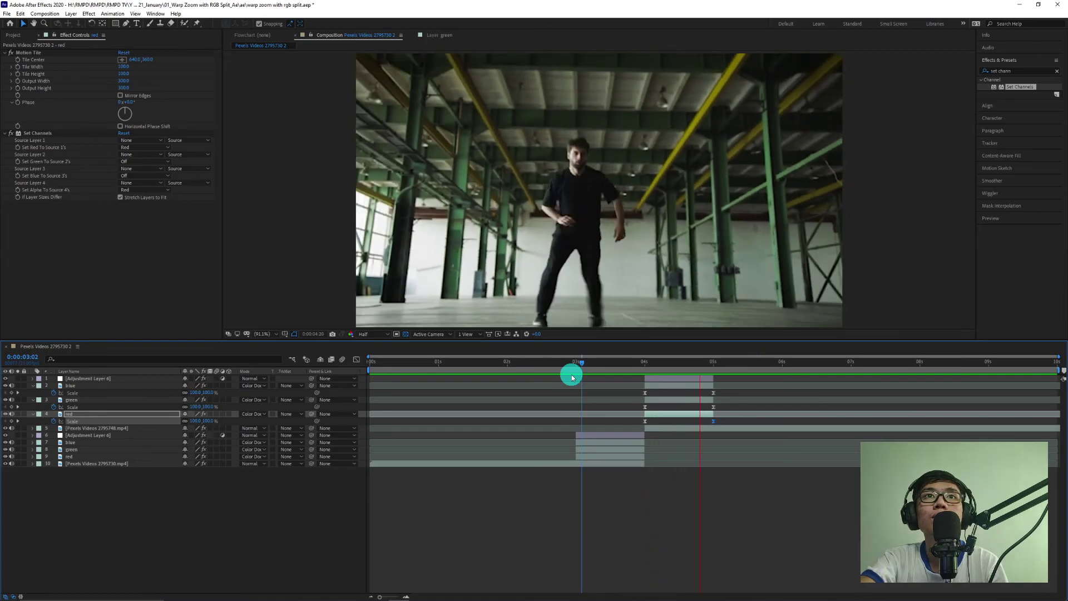
key(Home)
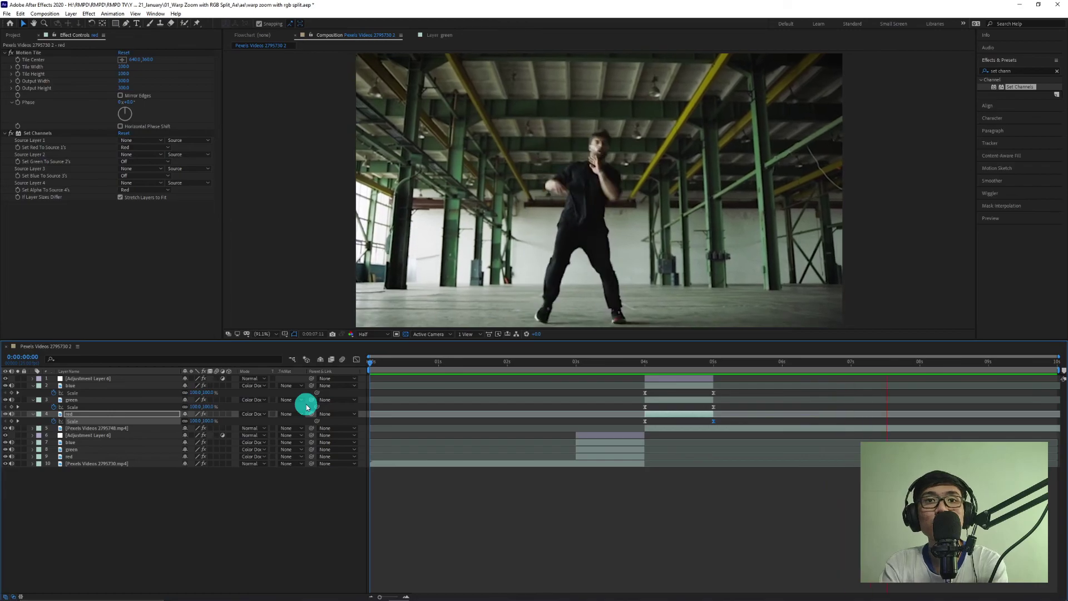
drag(813, 365, 581, 371)
drag(334, 366, 168, 366)
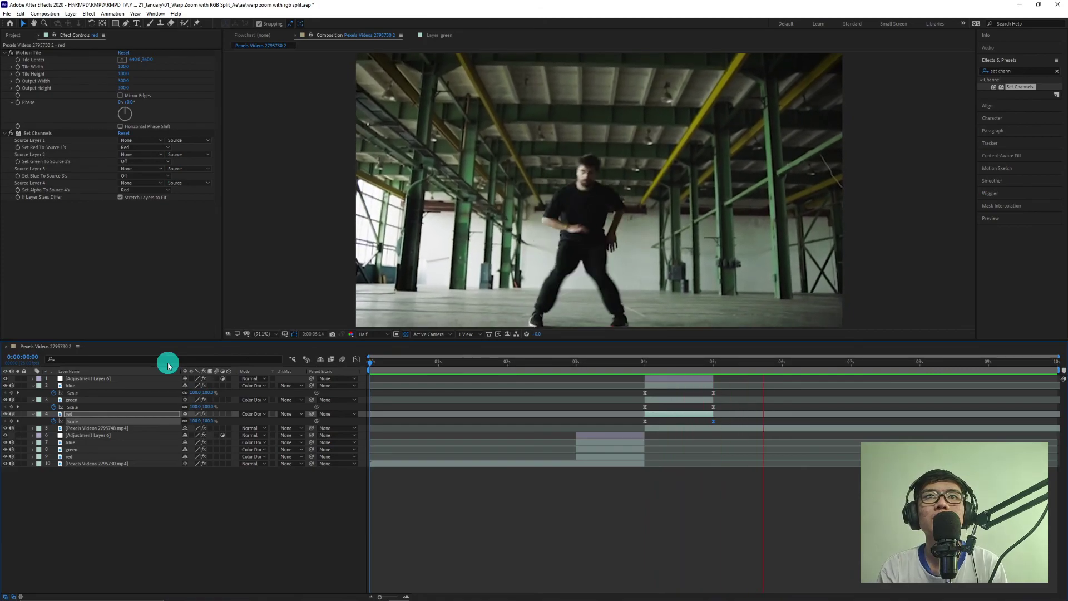
key(space)
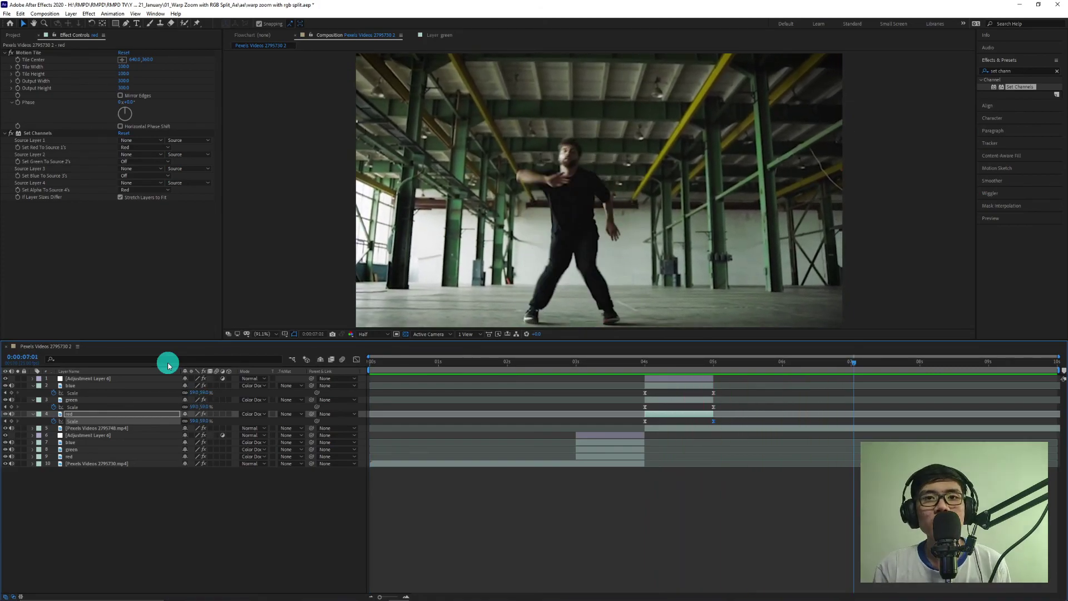